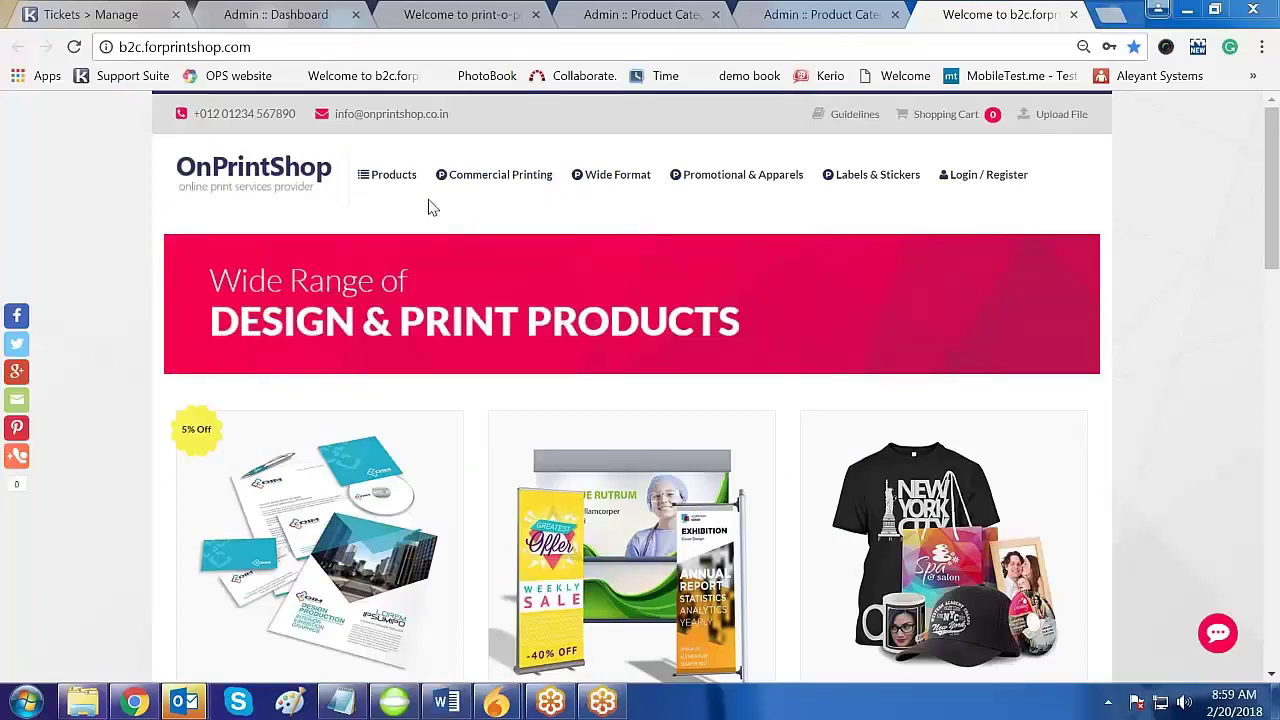
Examine the category and product submenus under Commercial Printing, Wide Format and Products on the b2c storefront
click(493, 183)
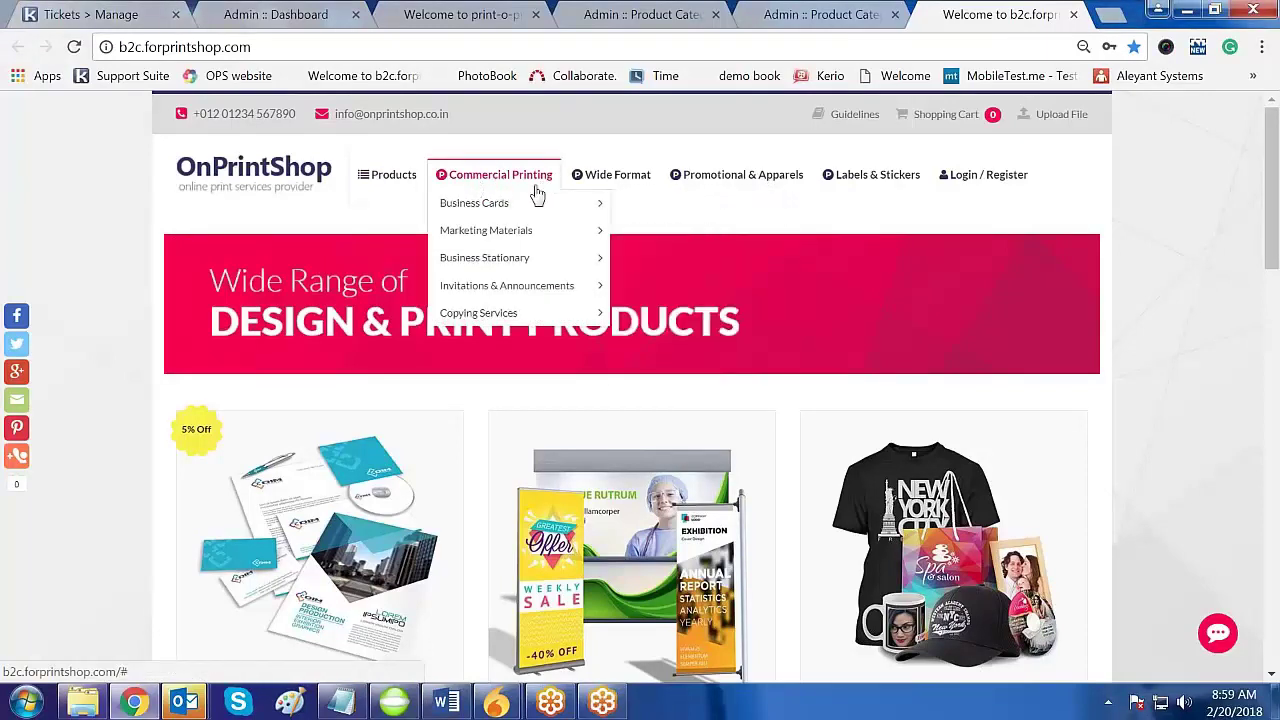
mouse_move(484, 208)
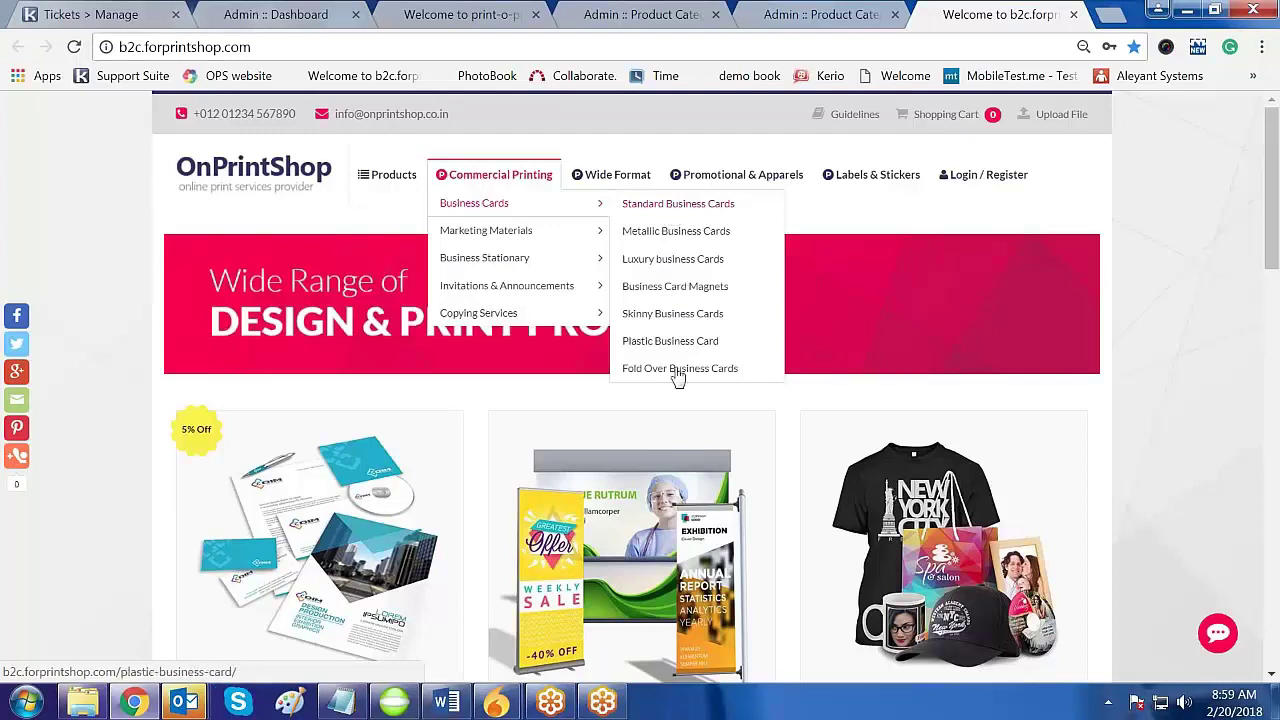
mouse_move(621, 183)
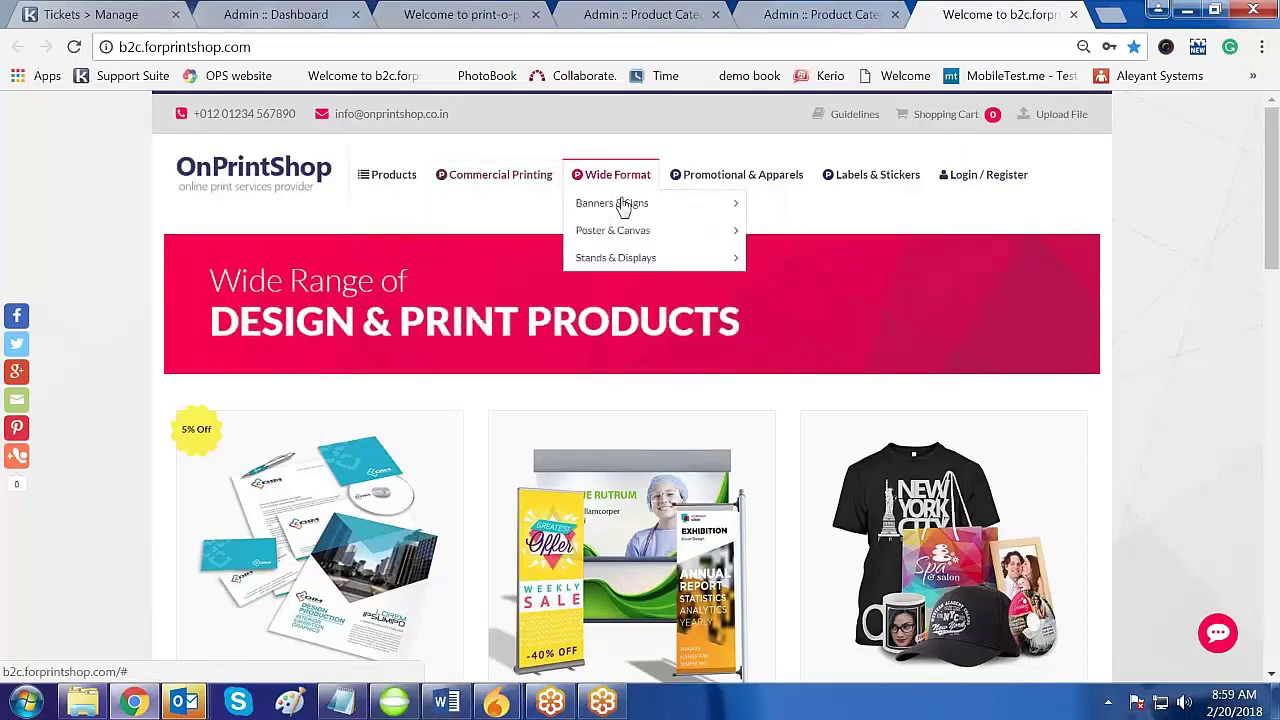
mouse_move(620, 206)
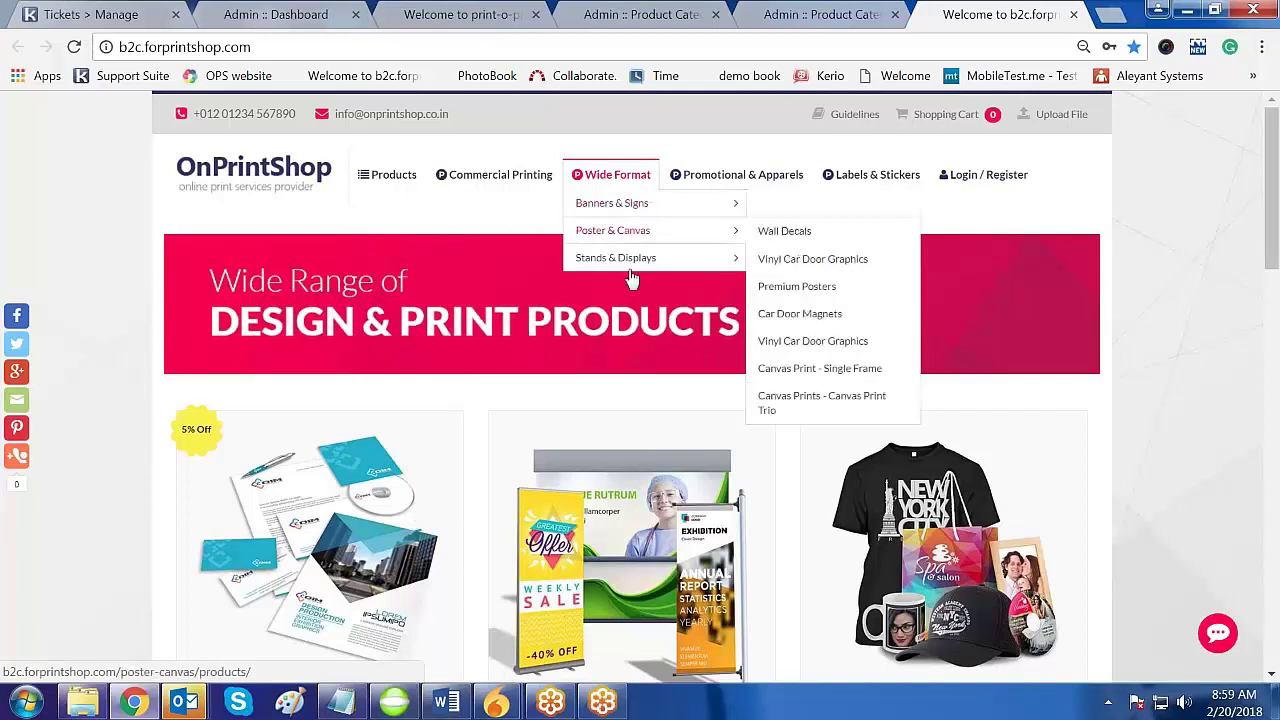
mouse_move(631, 270)
mouse_move(737, 205)
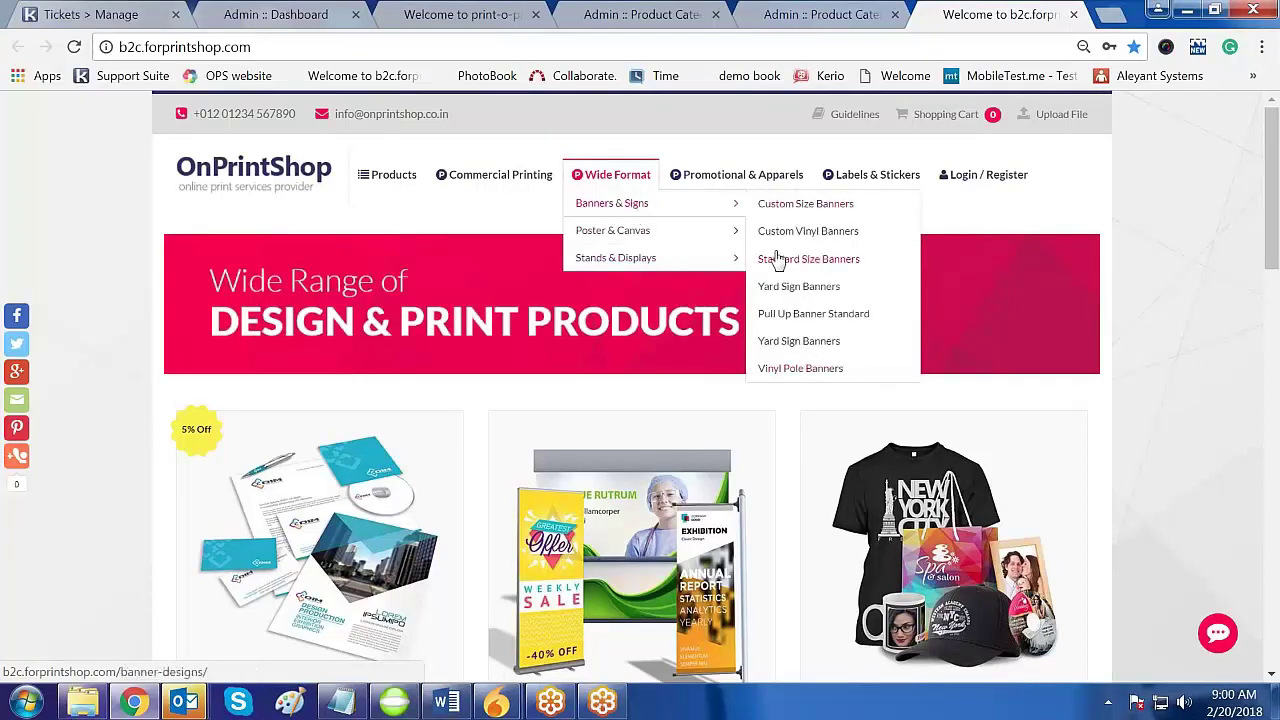
mouse_move(397, 185)
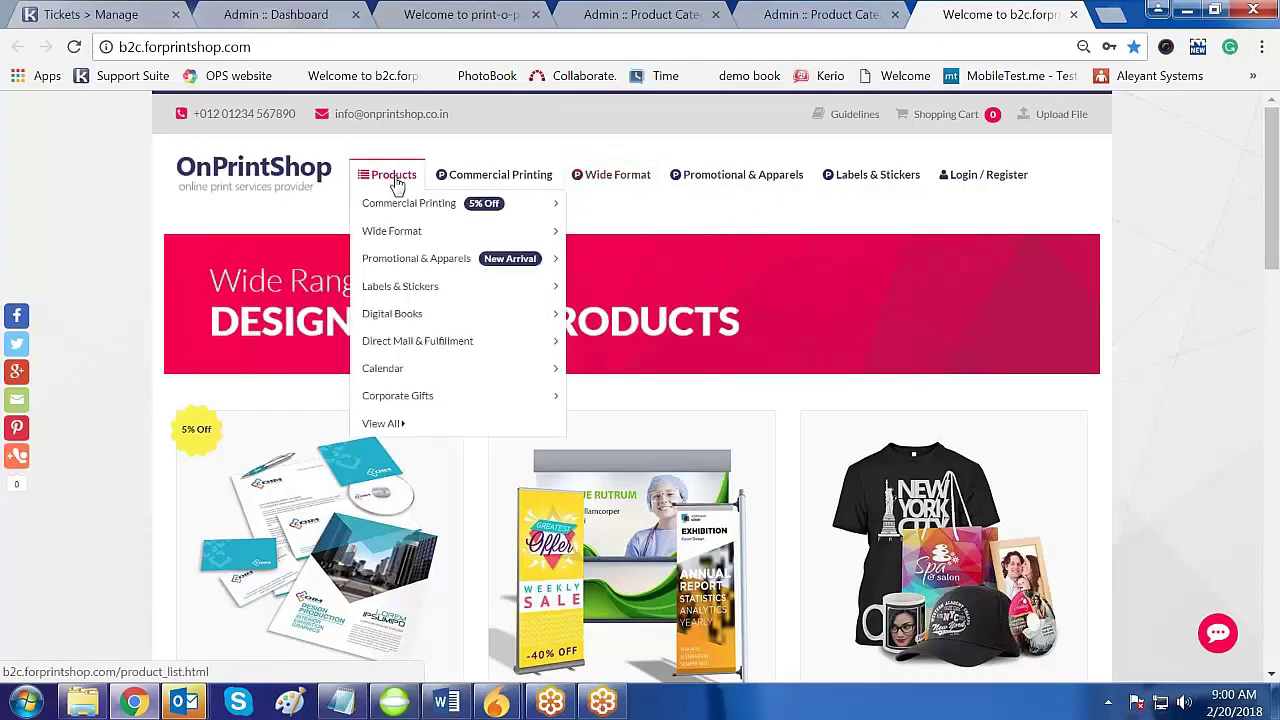
mouse_move(409, 209)
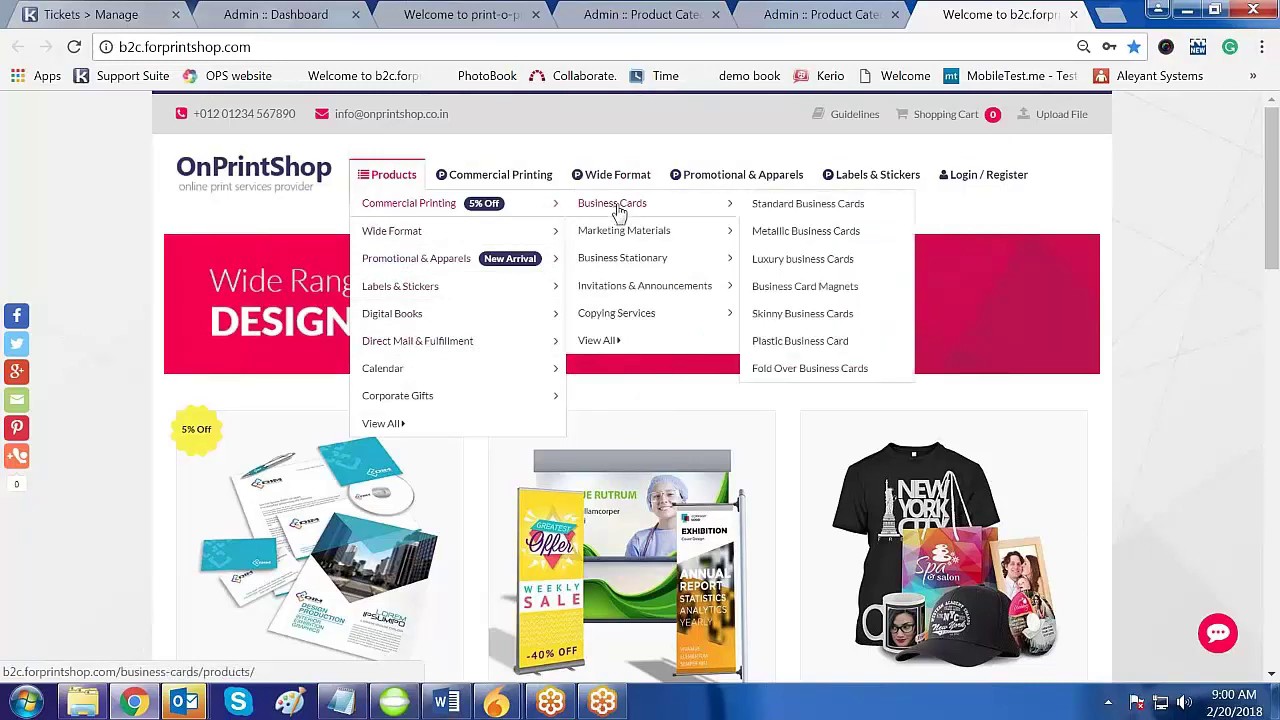
mouse_move(403, 348)
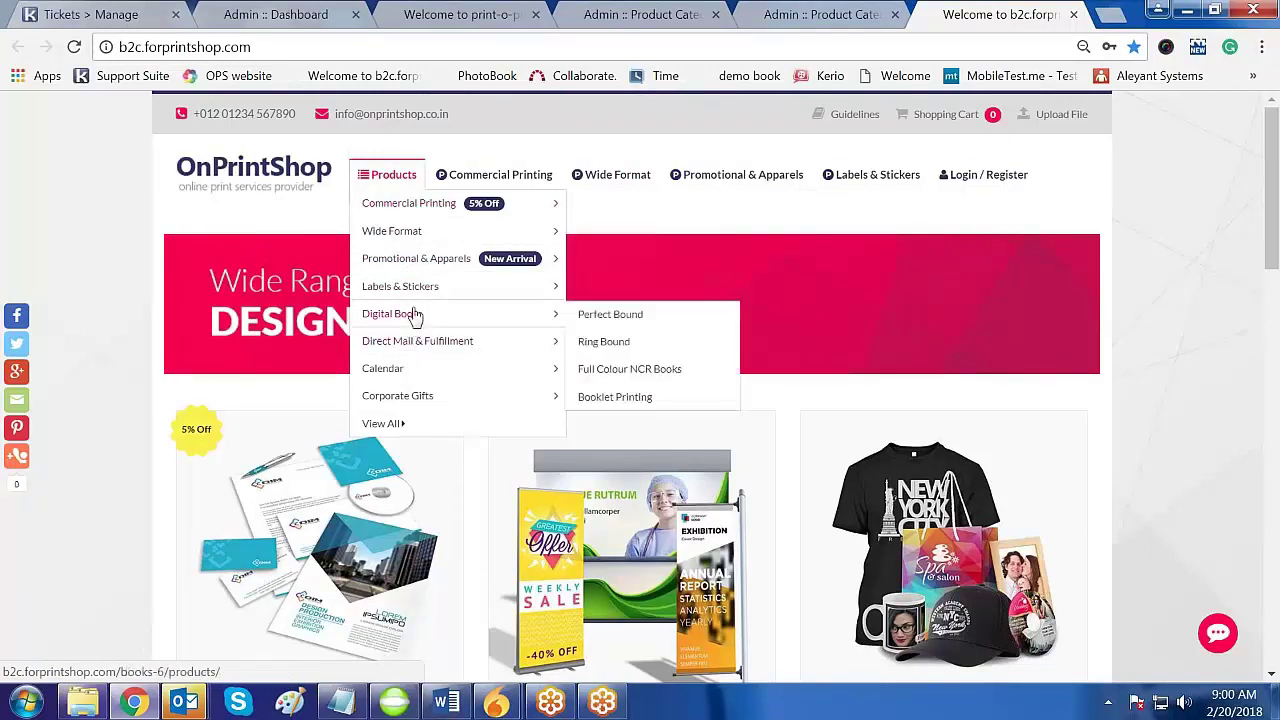
mouse_move(415, 297)
mouse_move(414, 270)
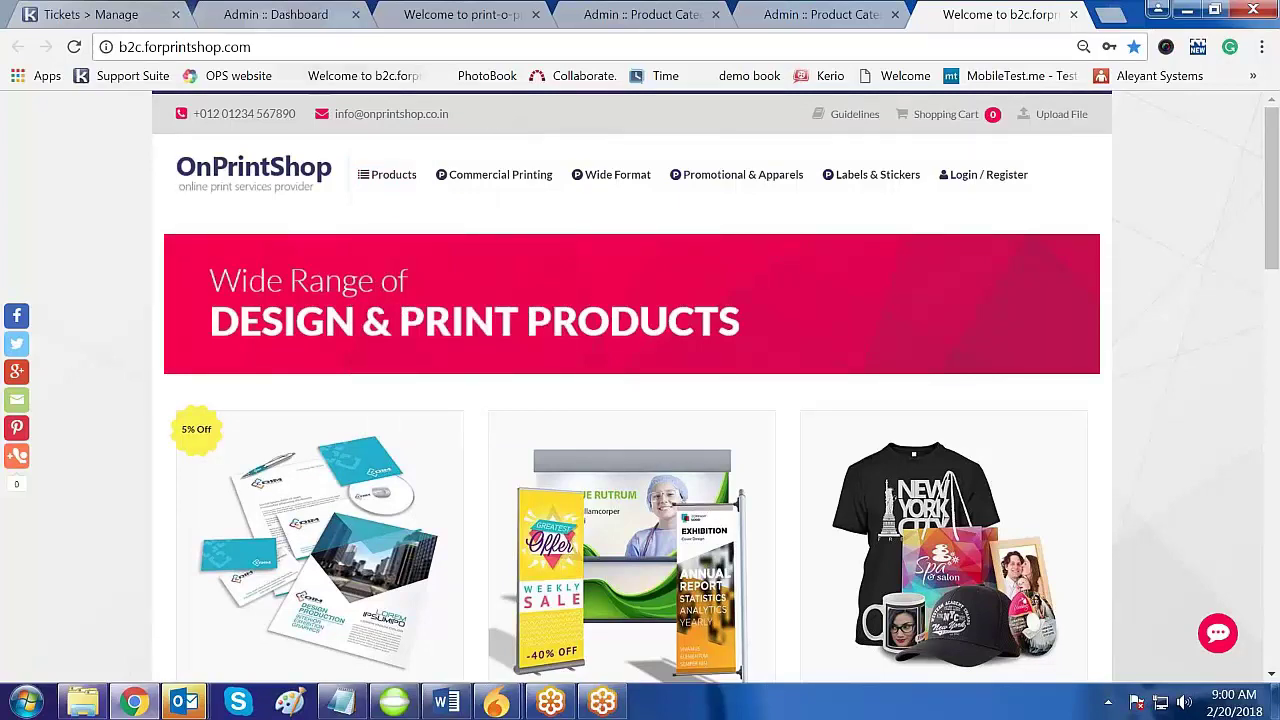
Switch to the store admin and look through the Product Categories list
click(313, 18)
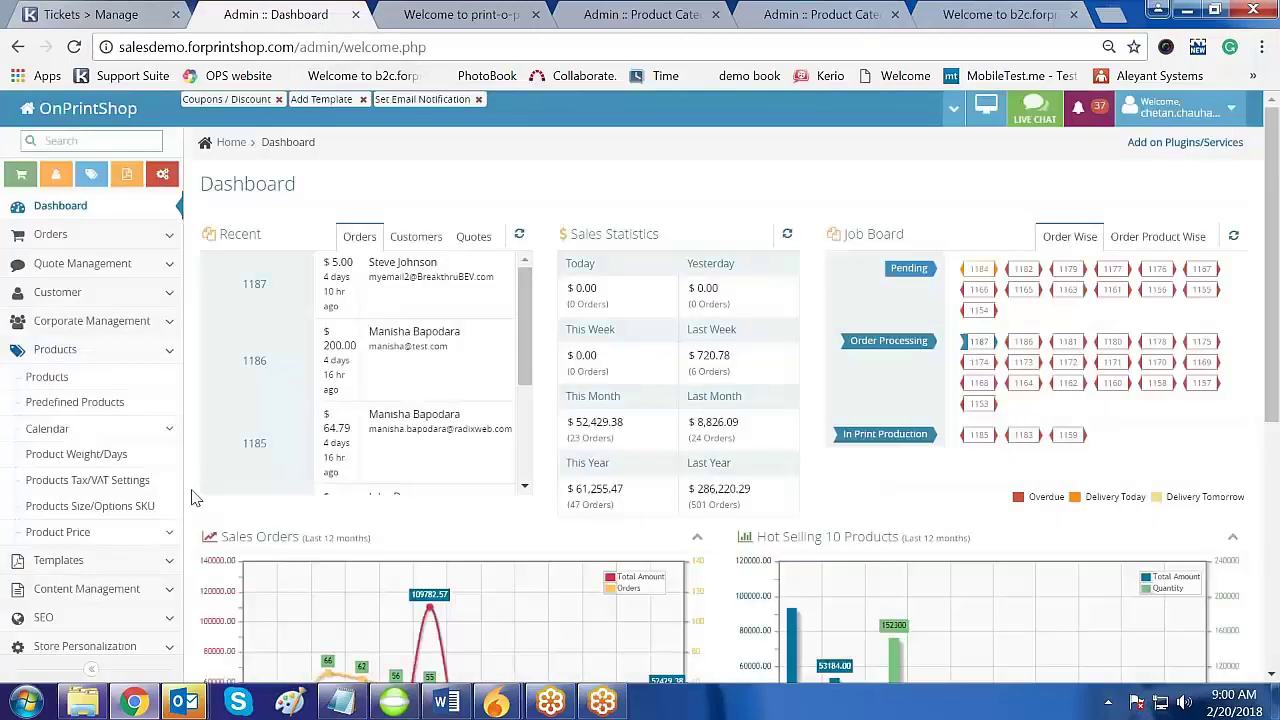
click(660, 27)
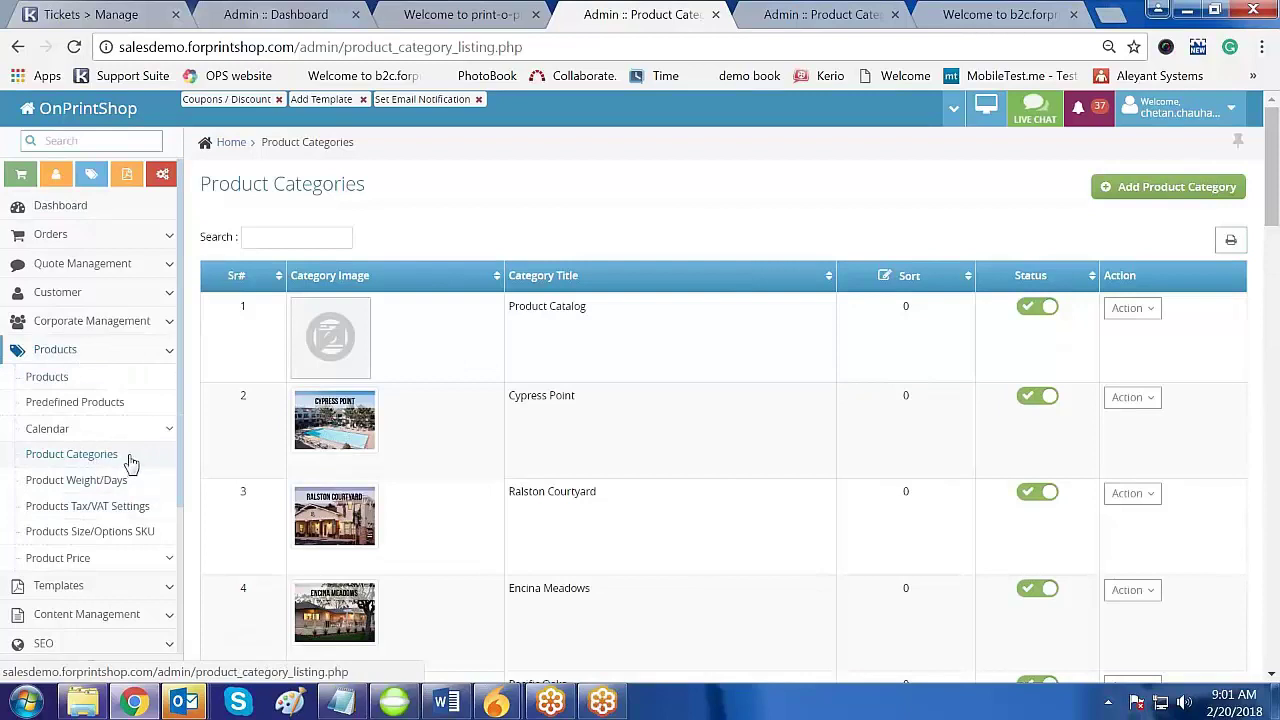
click(66, 457)
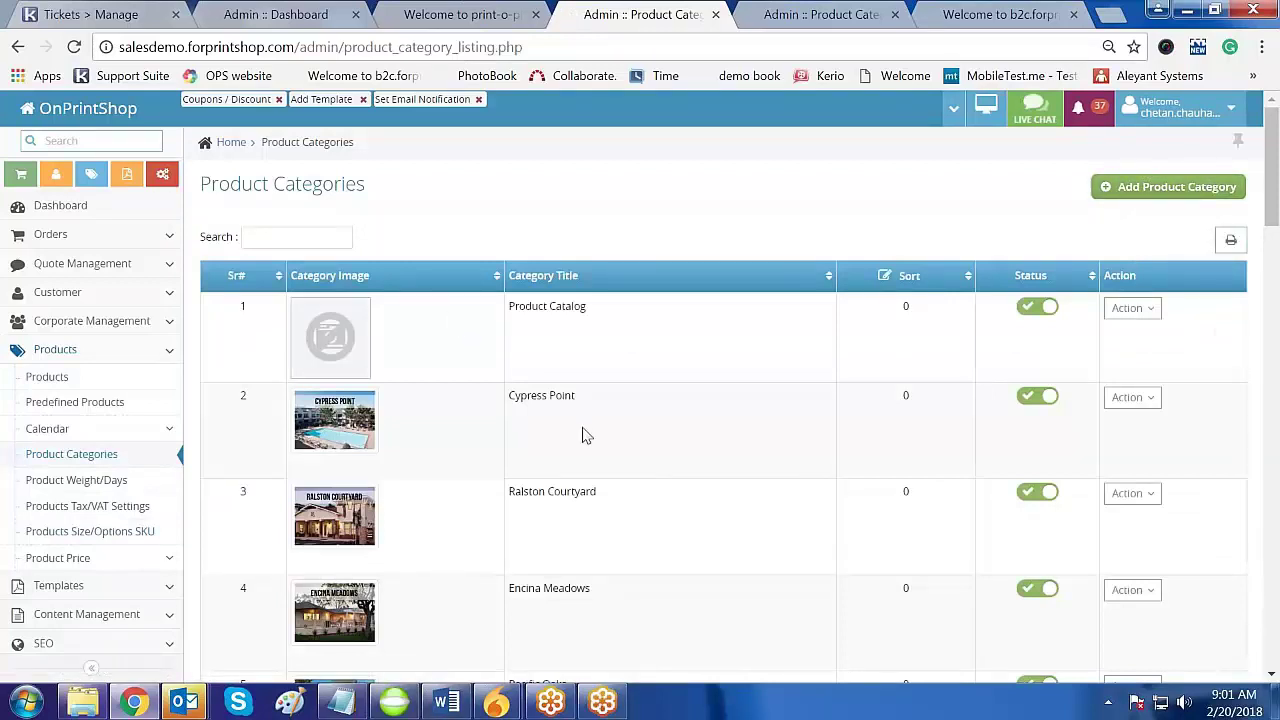
scroll(580, 425, down, 4)
scroll(580, 425, up, 4)
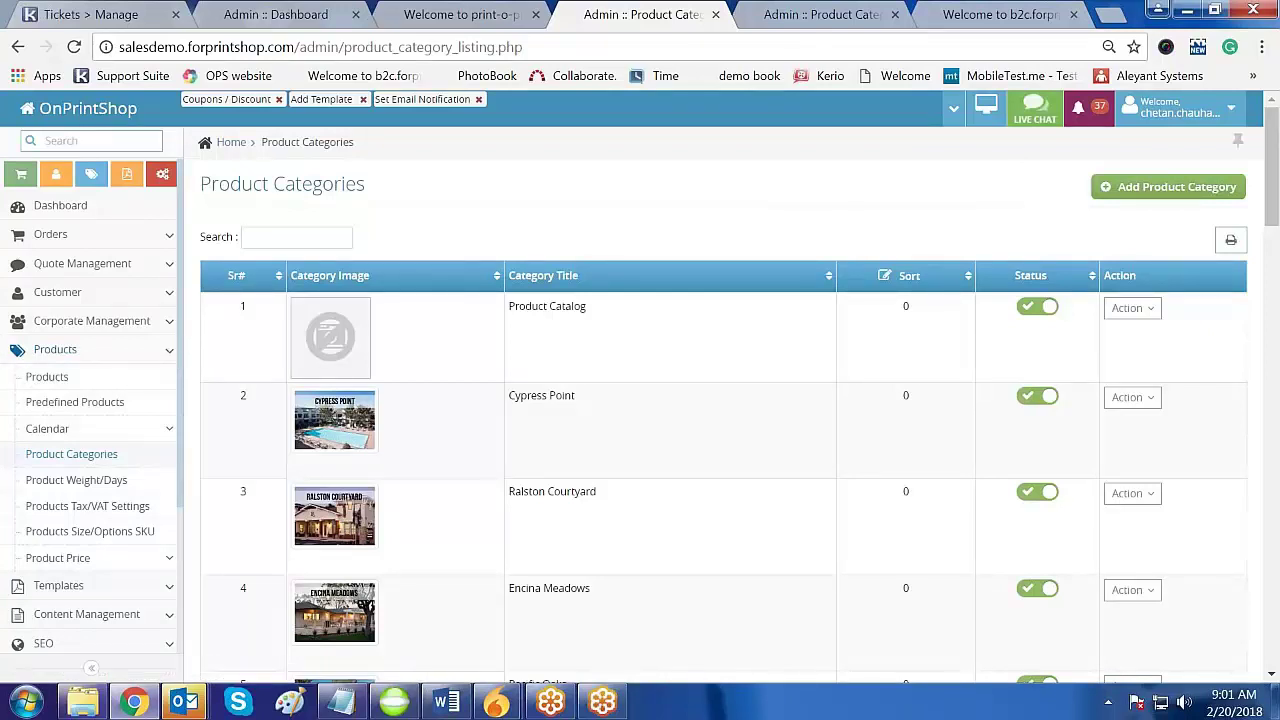
Switch to the salesdemo storefront and examine how its Products menu lists categories and their products
click(472, 16)
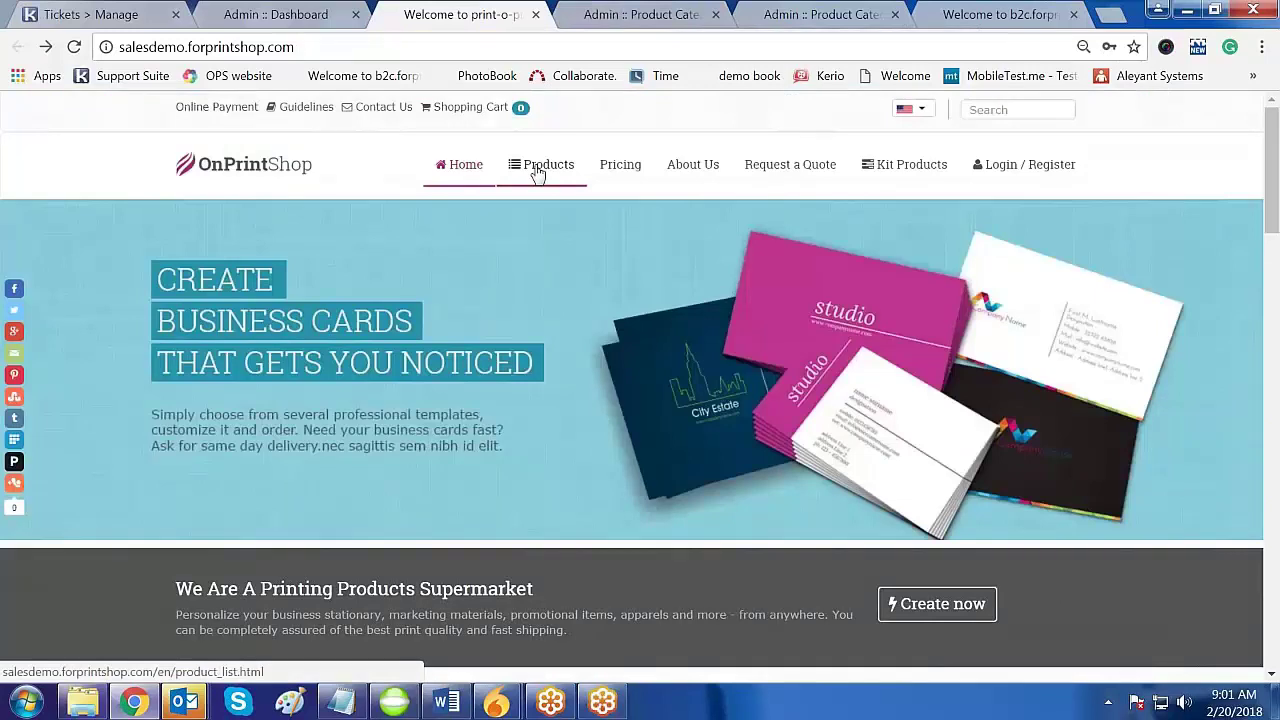
mouse_move(540, 170)
mouse_move(563, 328)
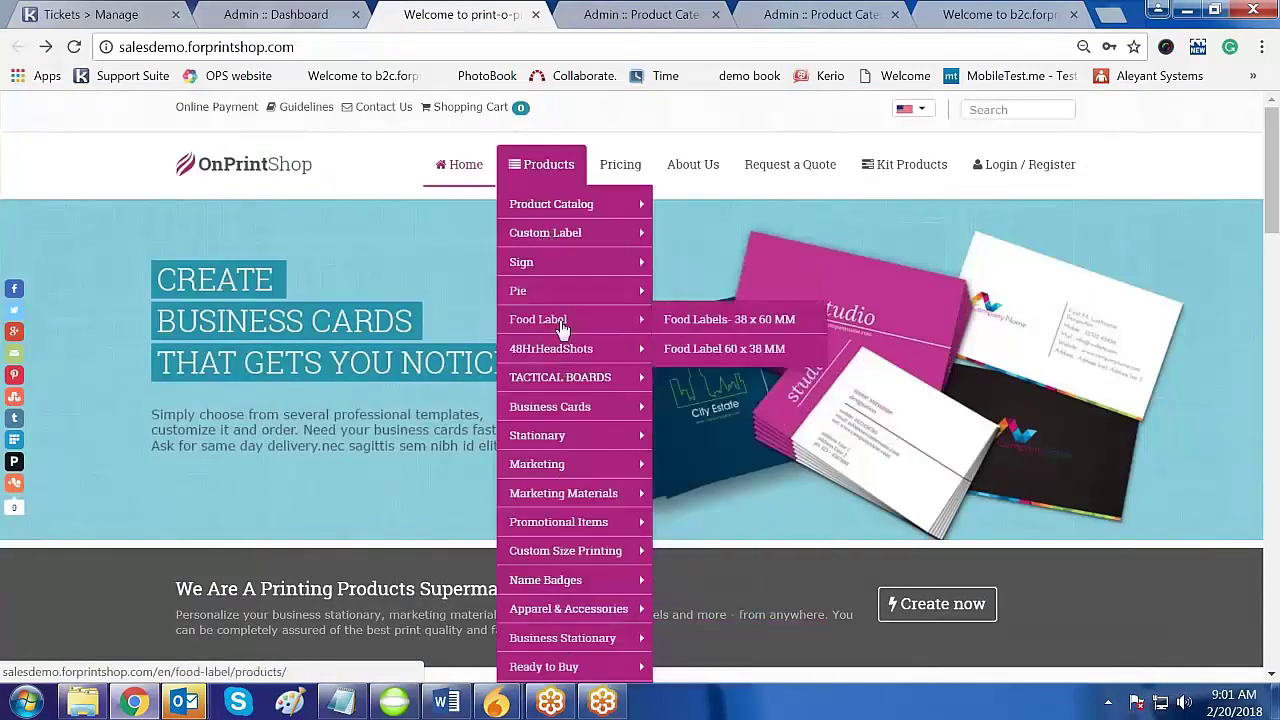
mouse_move(567, 218)
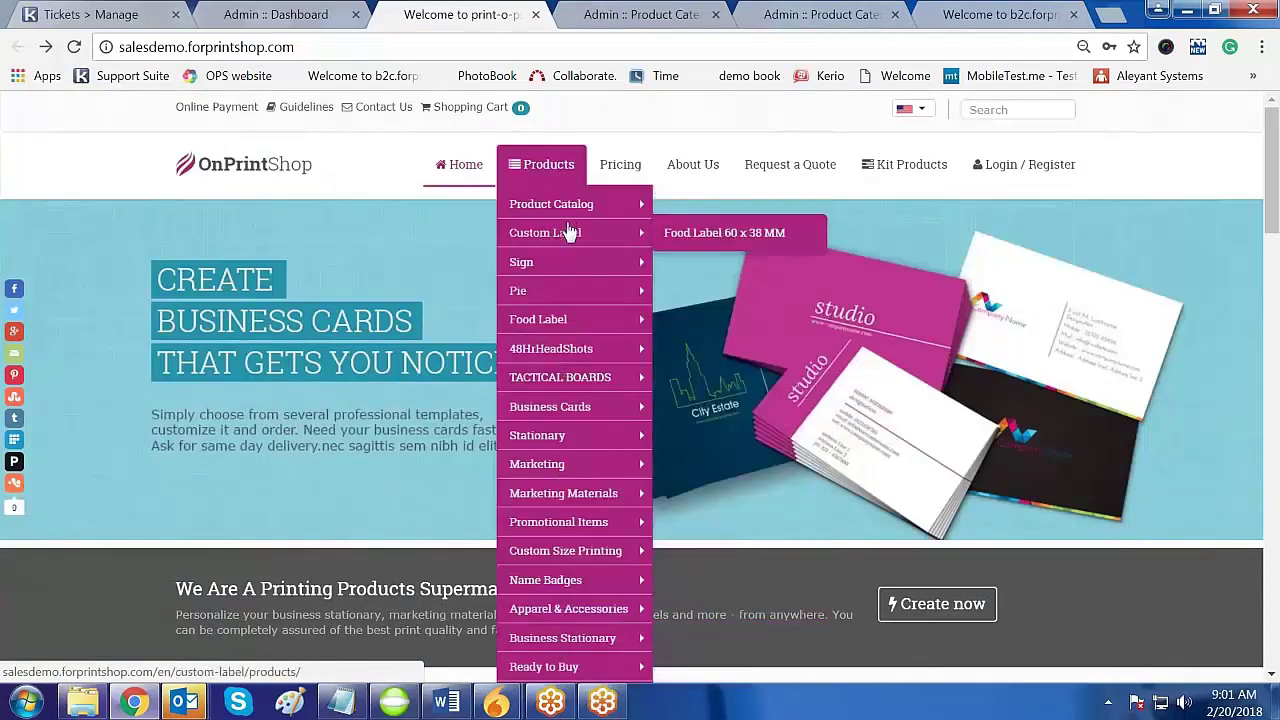
mouse_move(582, 302)
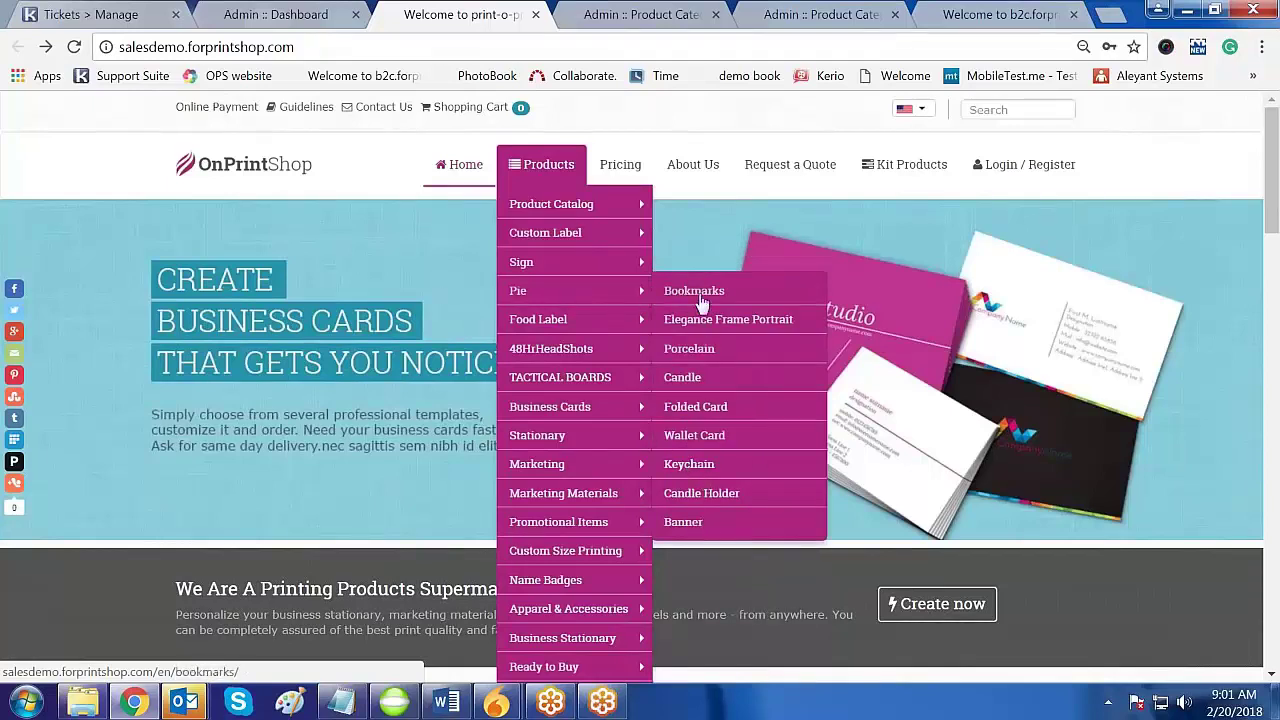
Return to the store admin, open the Store Configuration settings and filter them by "group"
click(300, 14)
click(165, 352)
click(112, 535)
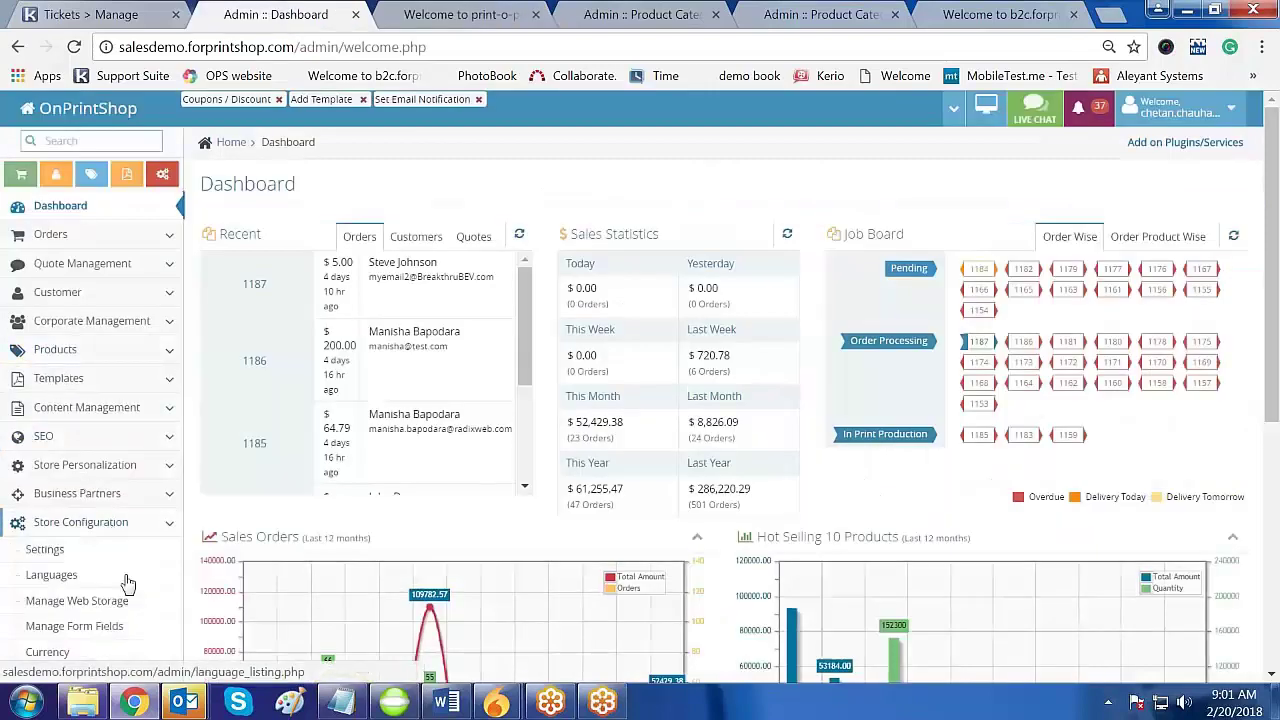
click(50, 549)
click(295, 229)
text(gro)
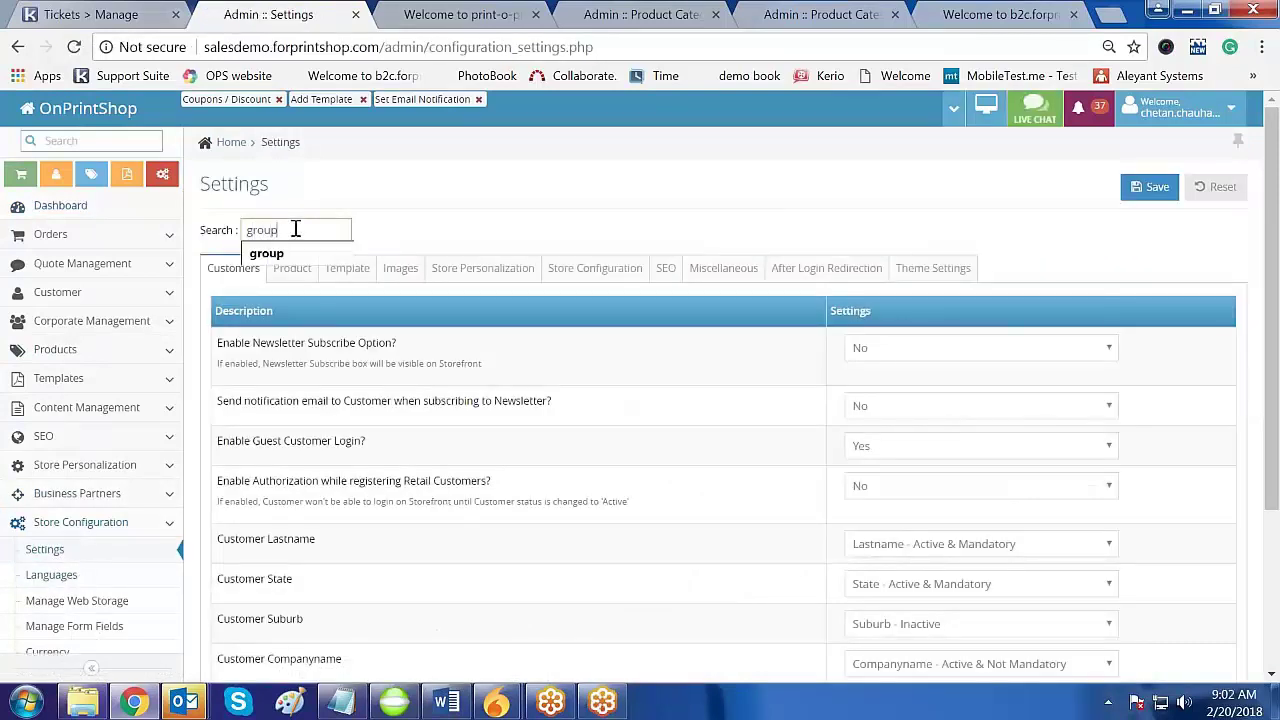
text(up)
key(Down)
key(Return)
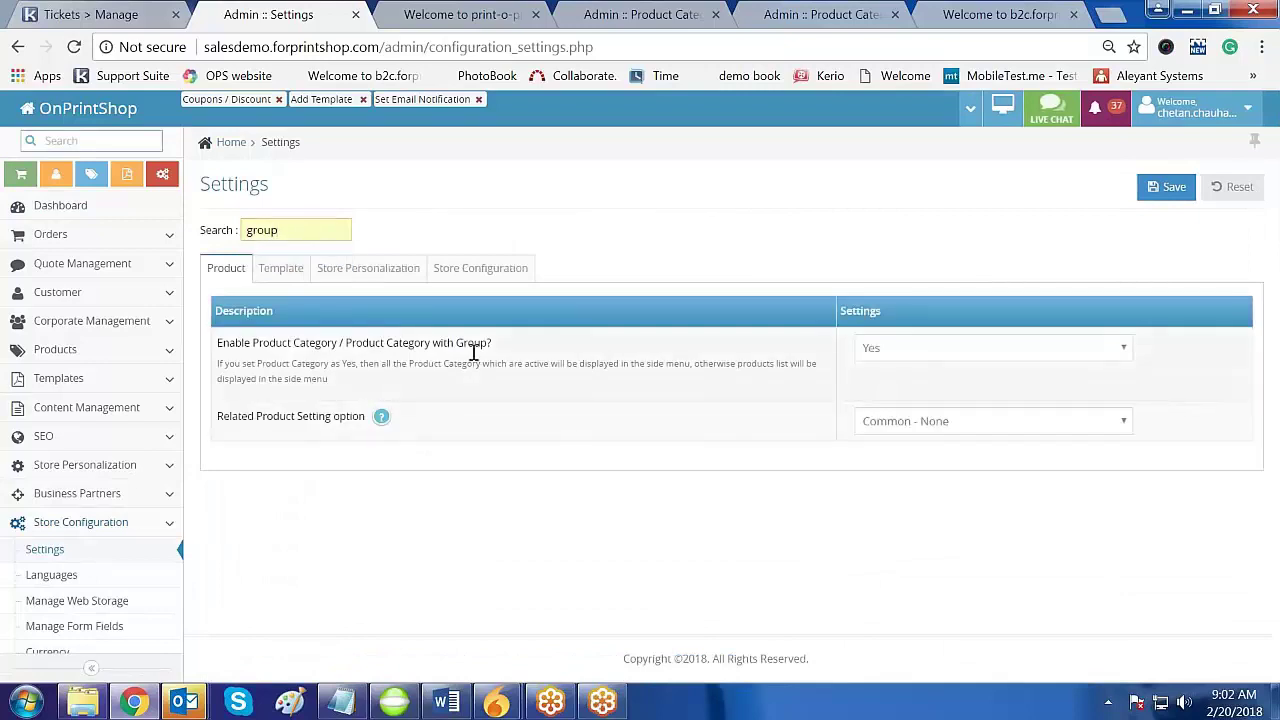
Set "Enable Product Category / Product Category with Group?" to No and save the settings
click(896, 349)
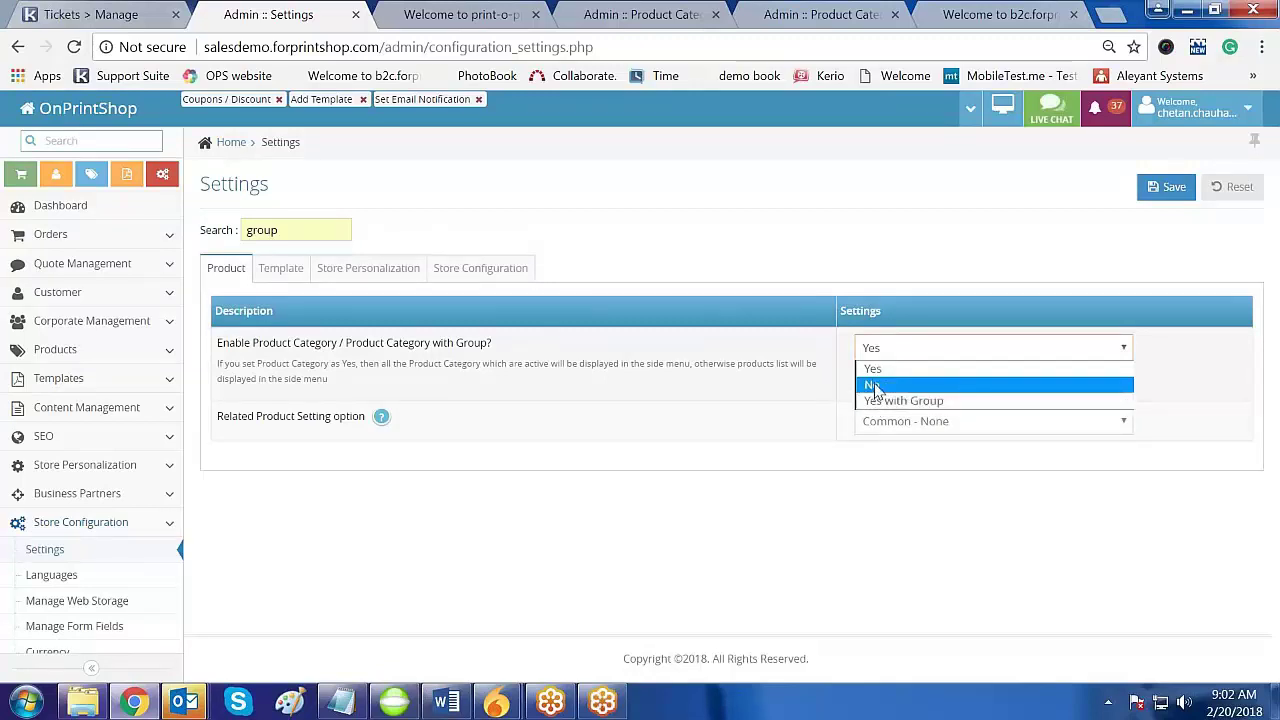
click(874, 388)
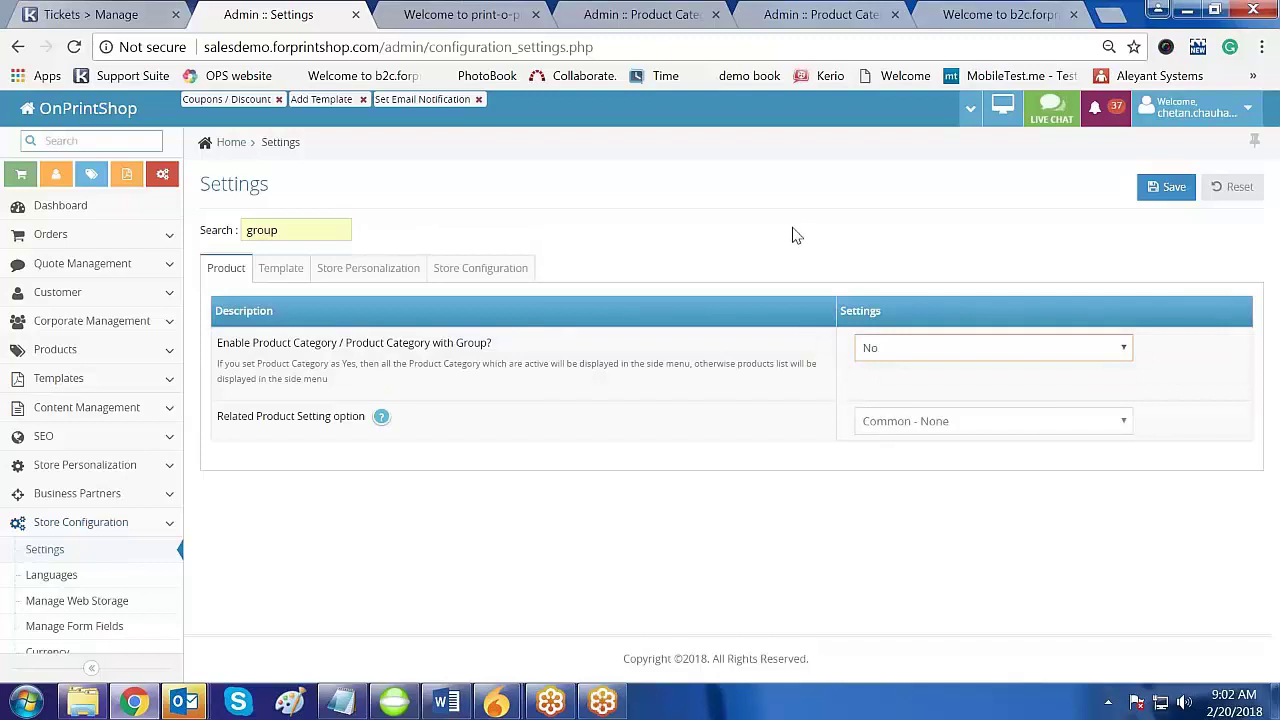
click(1180, 194)
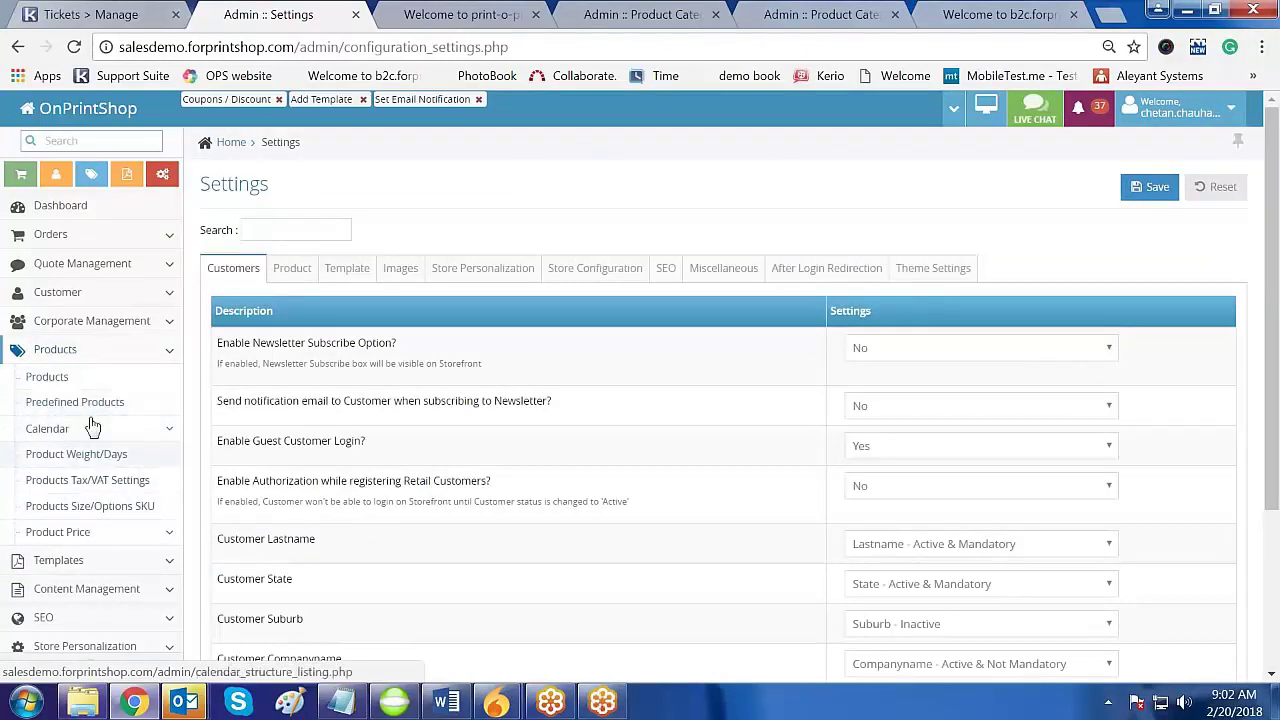
Switch to the salesdemo storefront and look through the products listed in its Products menu
click(483, 17)
click(580, 350)
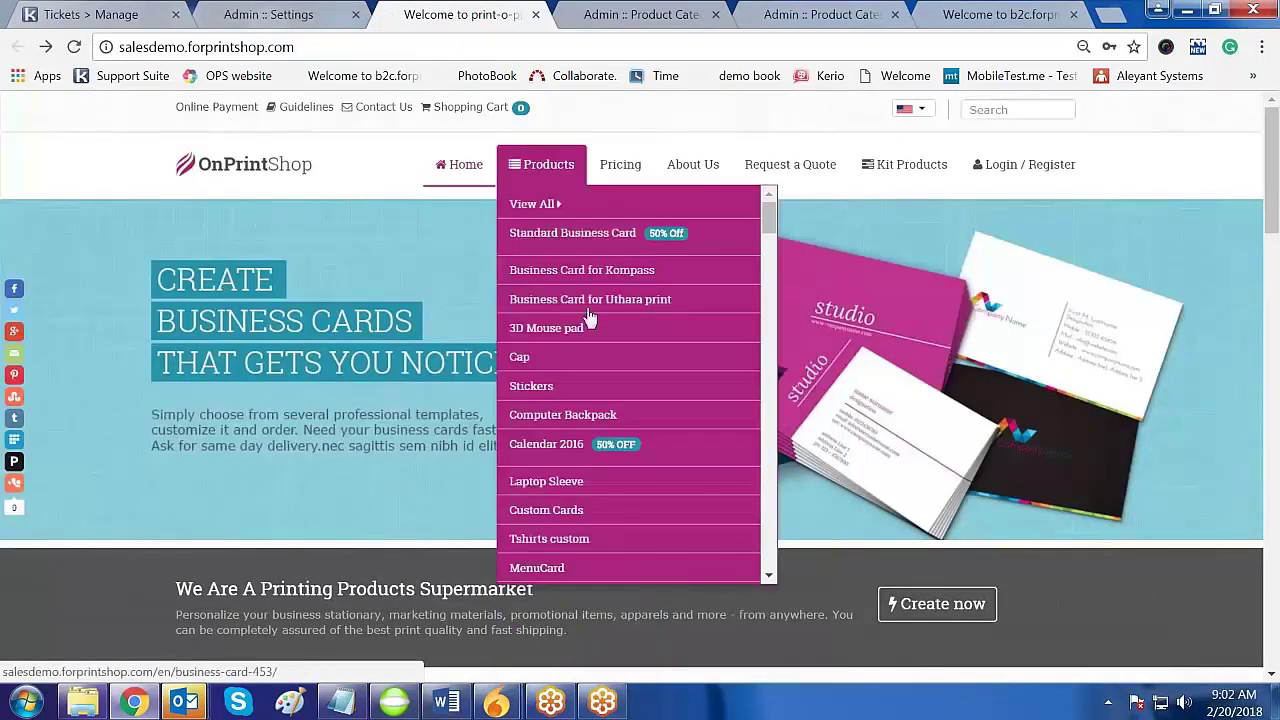
scroll(591, 331, down, 6)
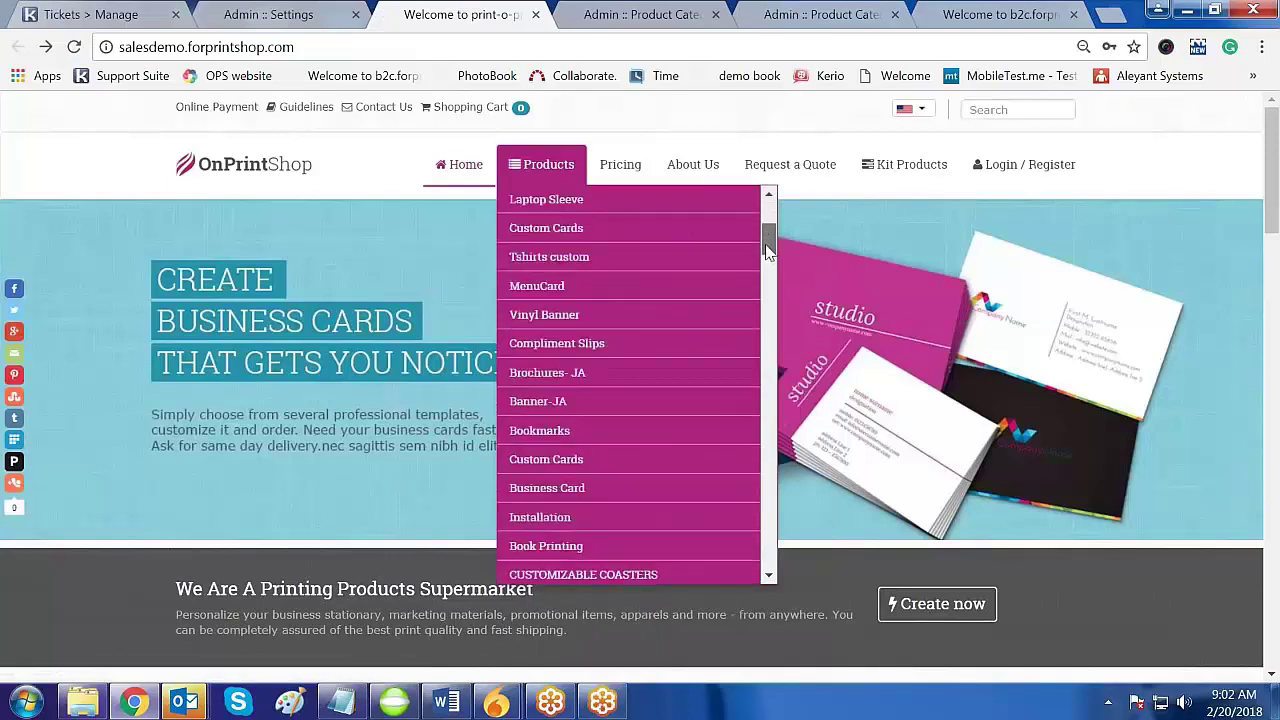
drag(768, 278, 767, 206)
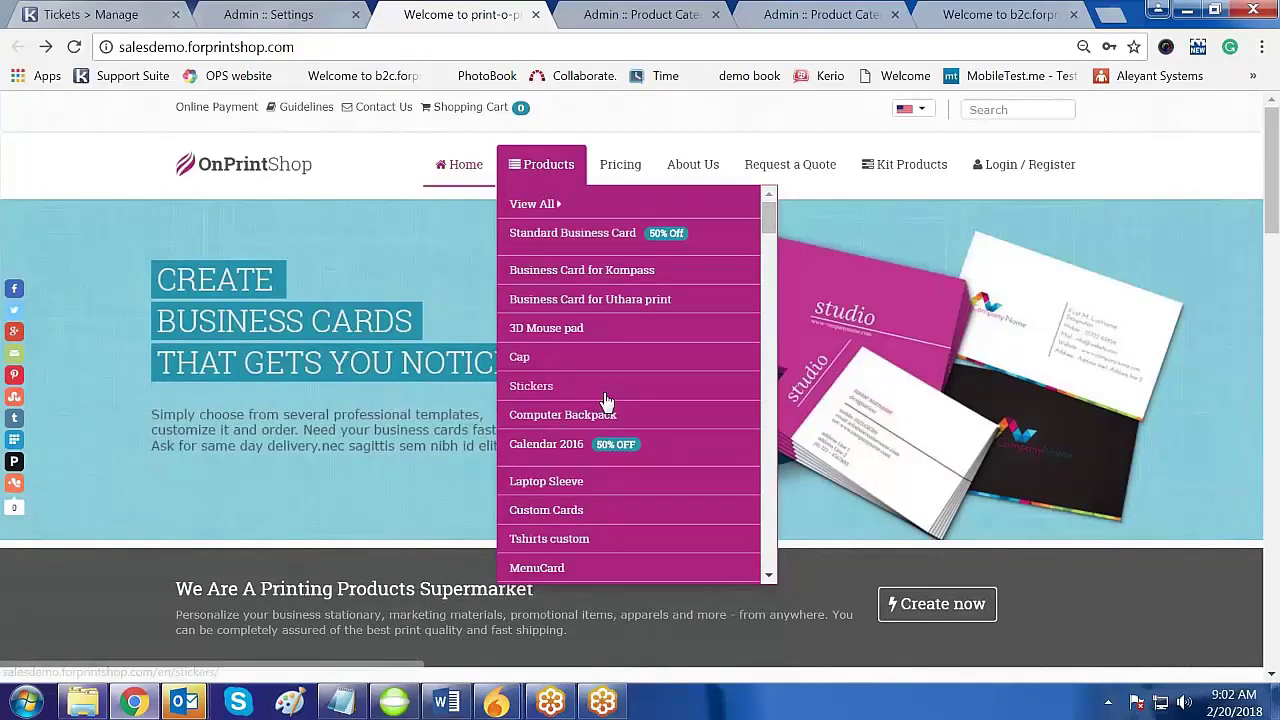
In the admin settings, find the "group" options, set "Enable Product Category / Product Category with Group?" to Yes with Group, and save
click(268, 12)
click(320, 231)
text(gro)
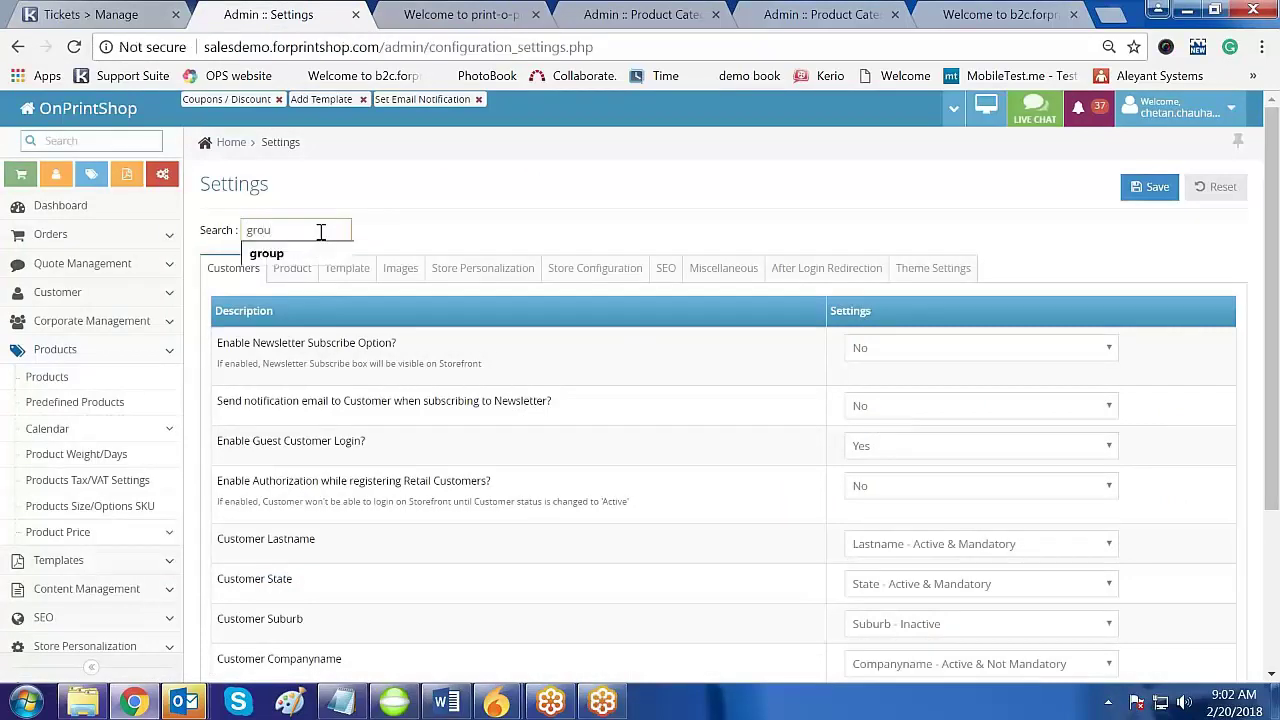
text(u)
key(Down)
key(Return)
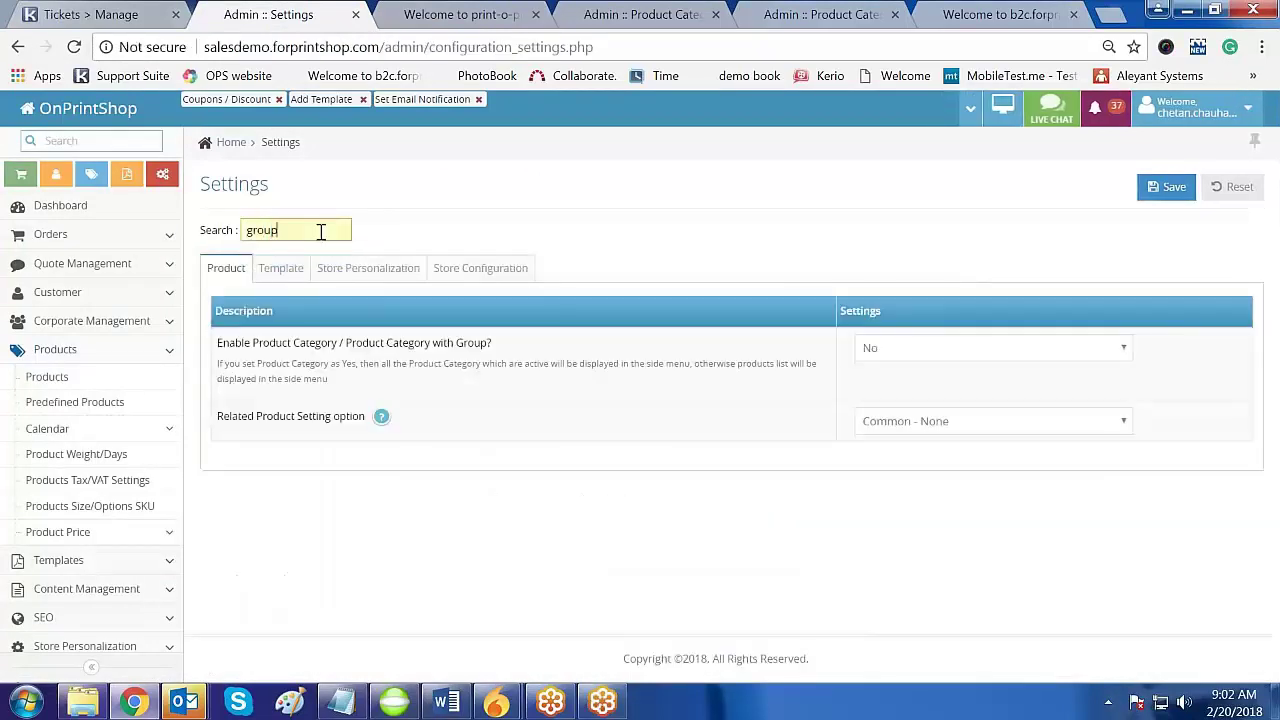
click(886, 350)
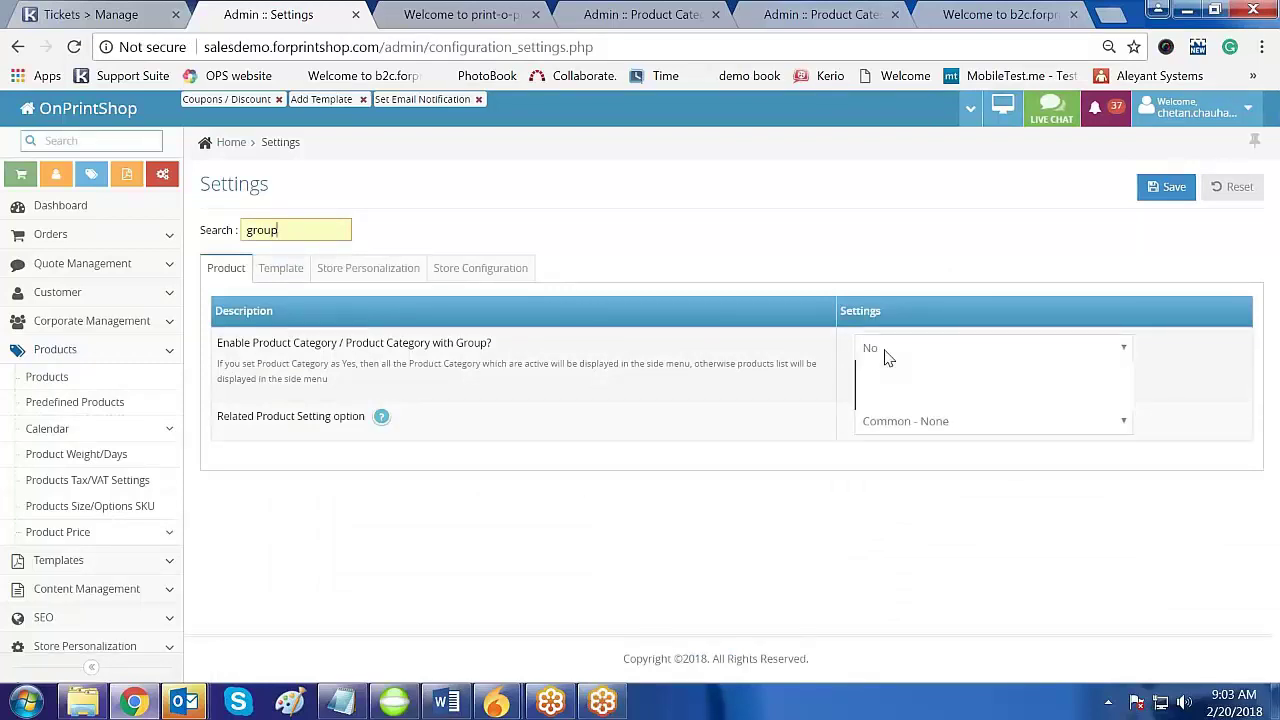
click(900, 402)
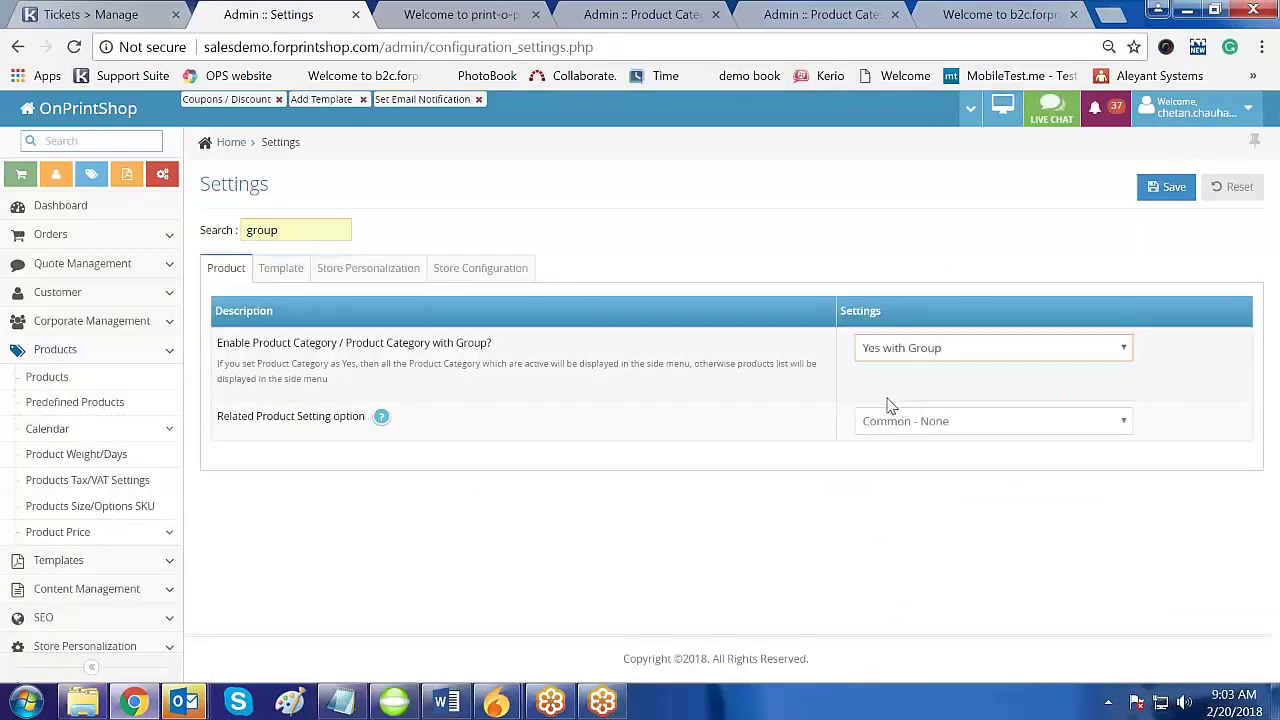
click(1170, 193)
click(1172, 195)
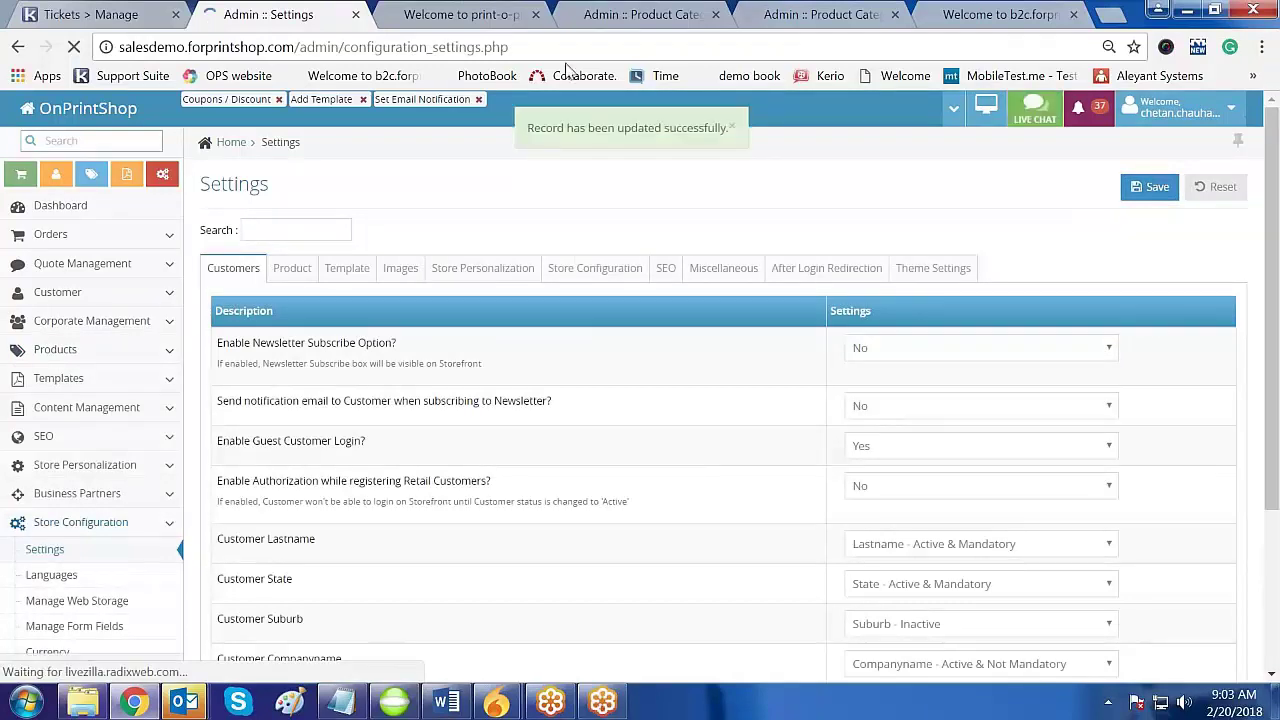
Go to the admin's Product Categories page and start a new category group with the title "Visitng Card"
click(622, 17)
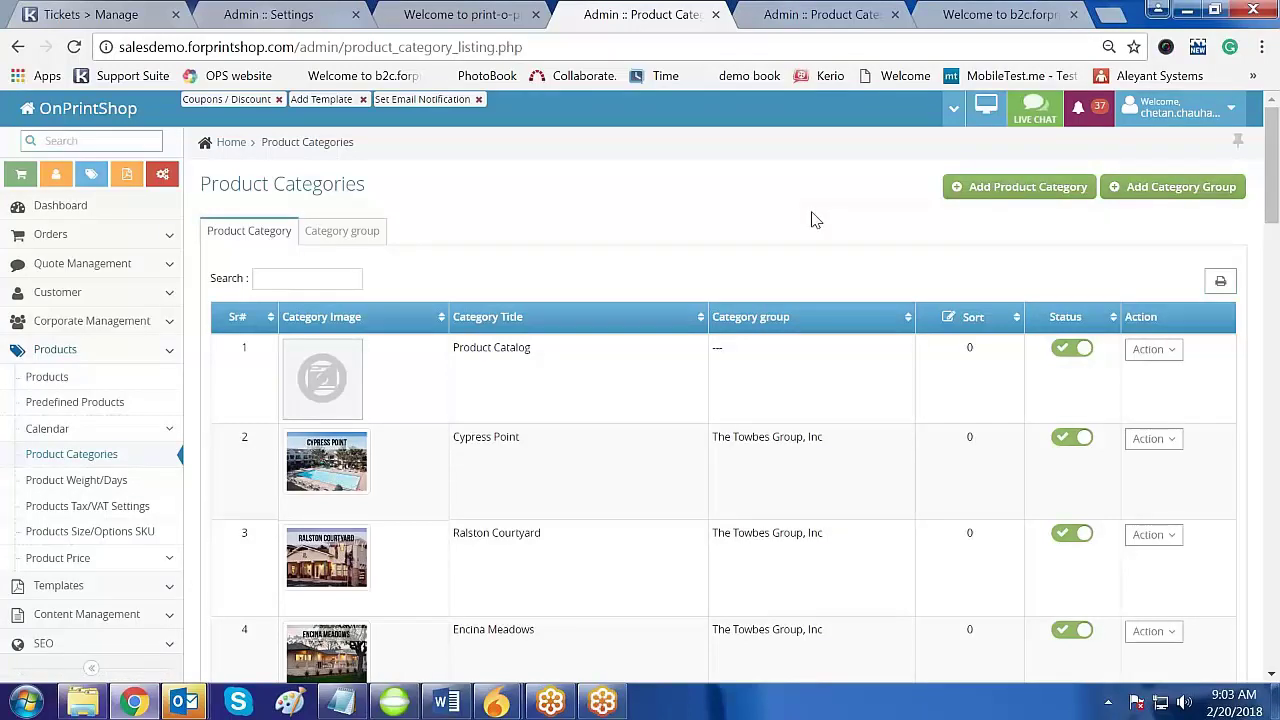
click(468, 16)
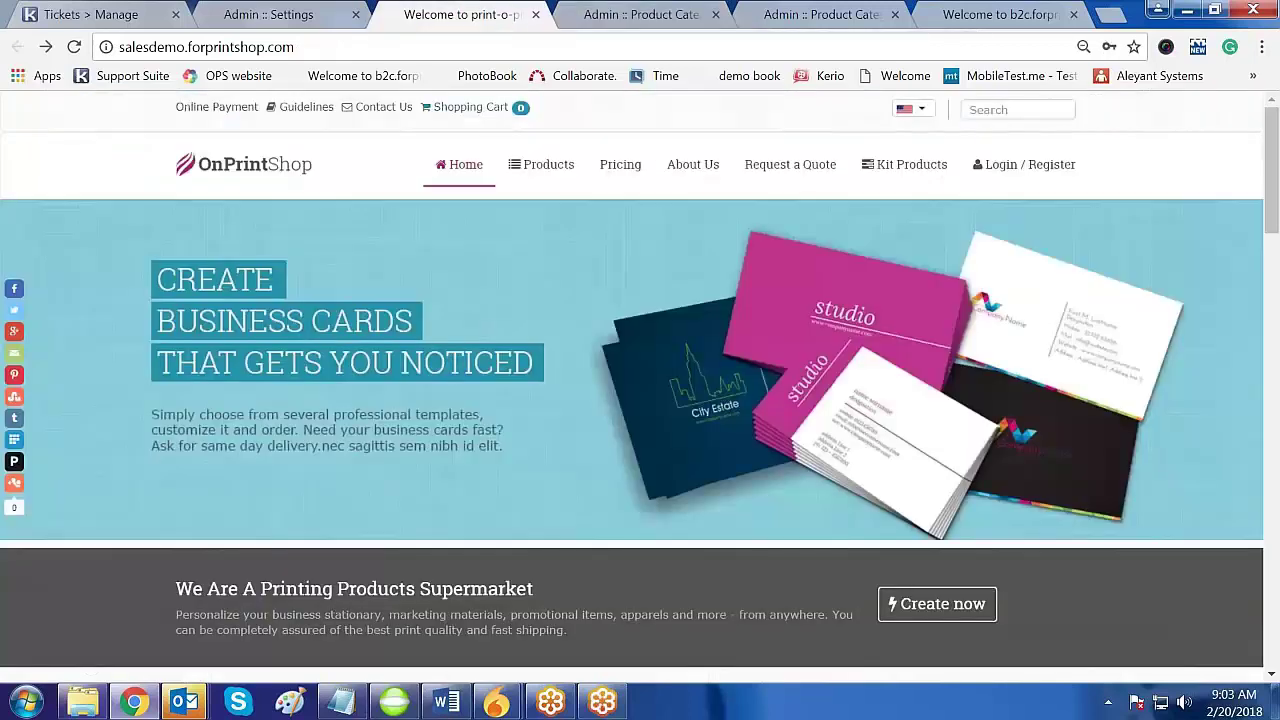
click(616, 24)
click(1177, 188)
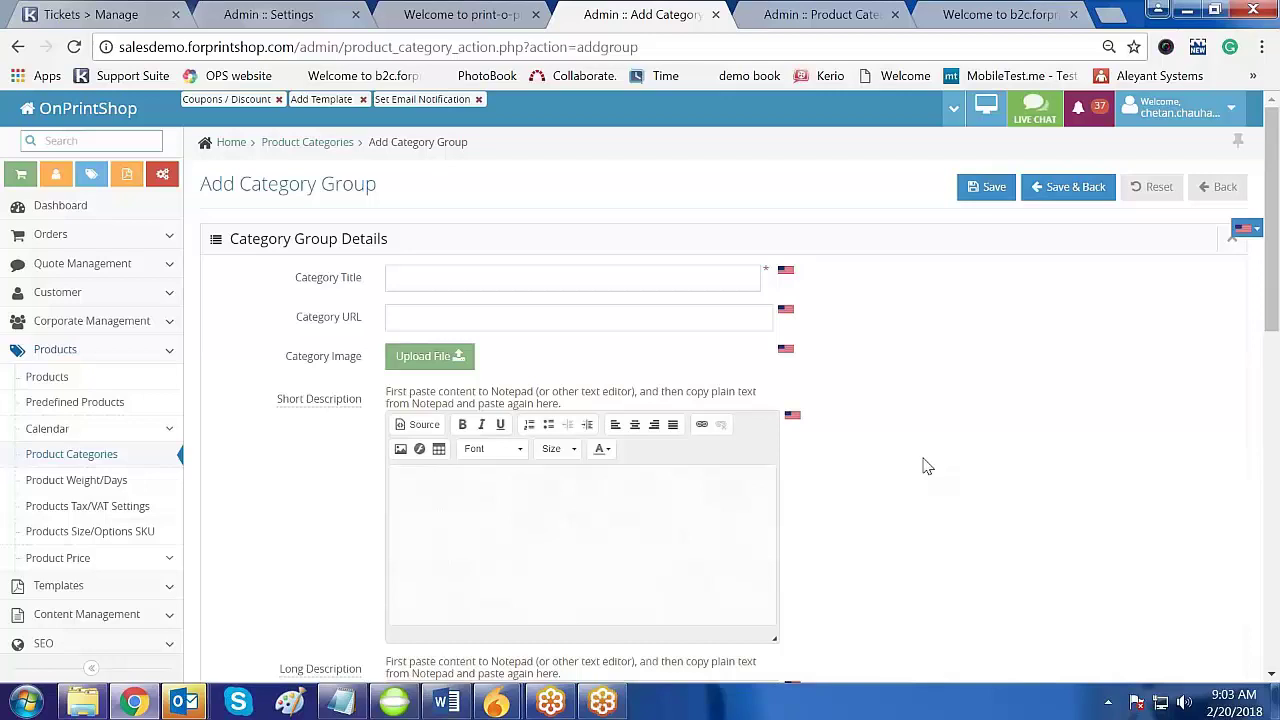
click(474, 279)
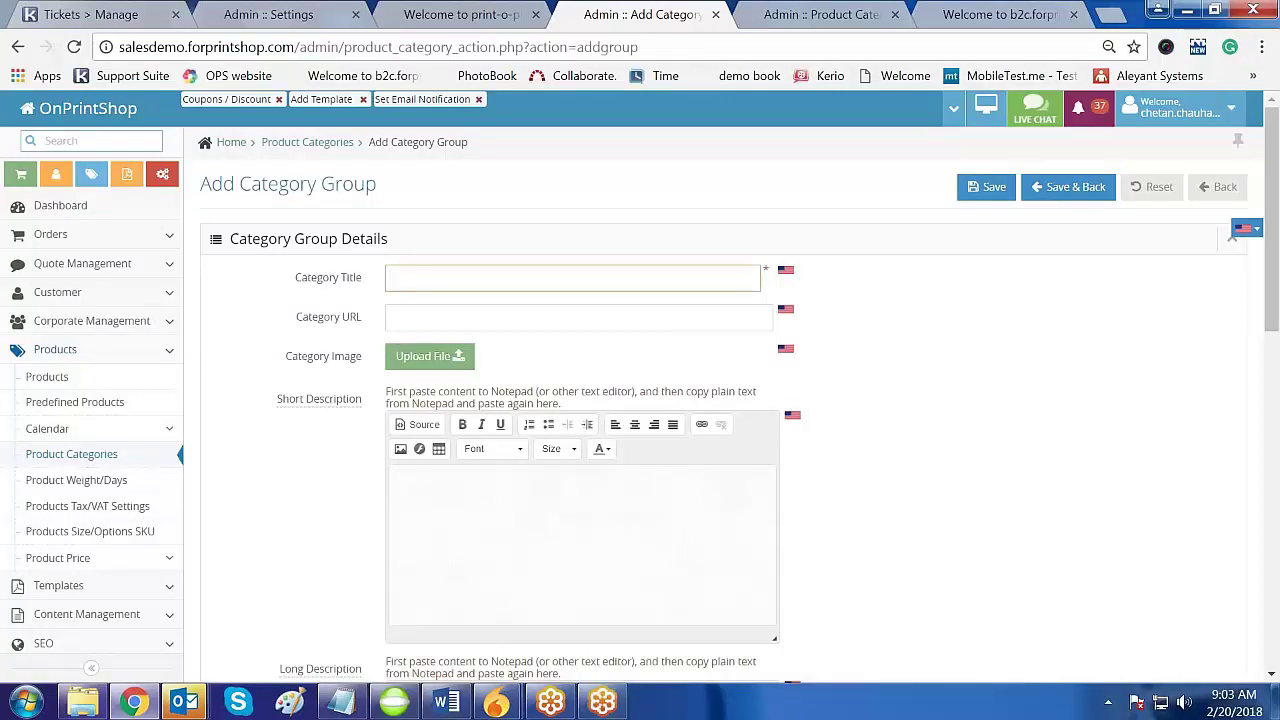
text(Visitng Card)
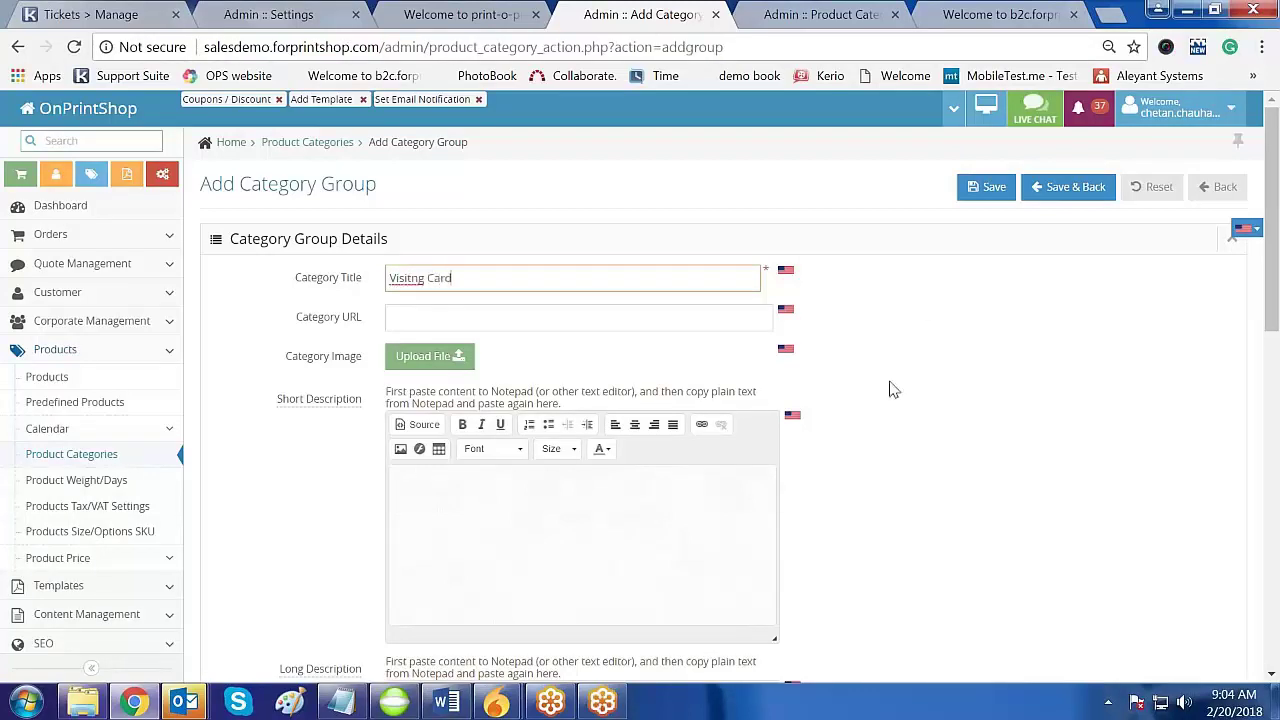
Look through the remaining category group fields, leave them at their defaults, and save the group, returning to the category listing
click(985, 418)
scroll(1020, 418, down, 2)
scroll(1020, 420, down, 4)
scroll(1020, 420, up, 1)
scroll(1022, 420, down, 4)
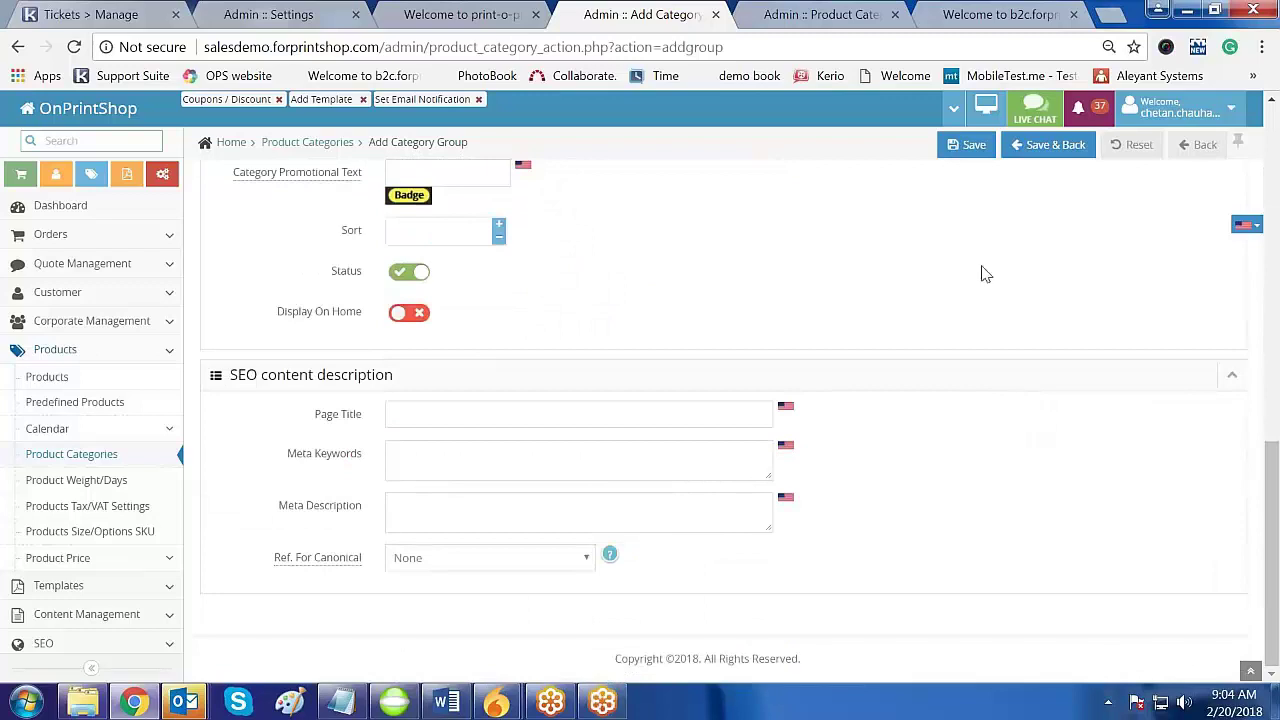
scroll(982, 272, up, 6)
click(1043, 148)
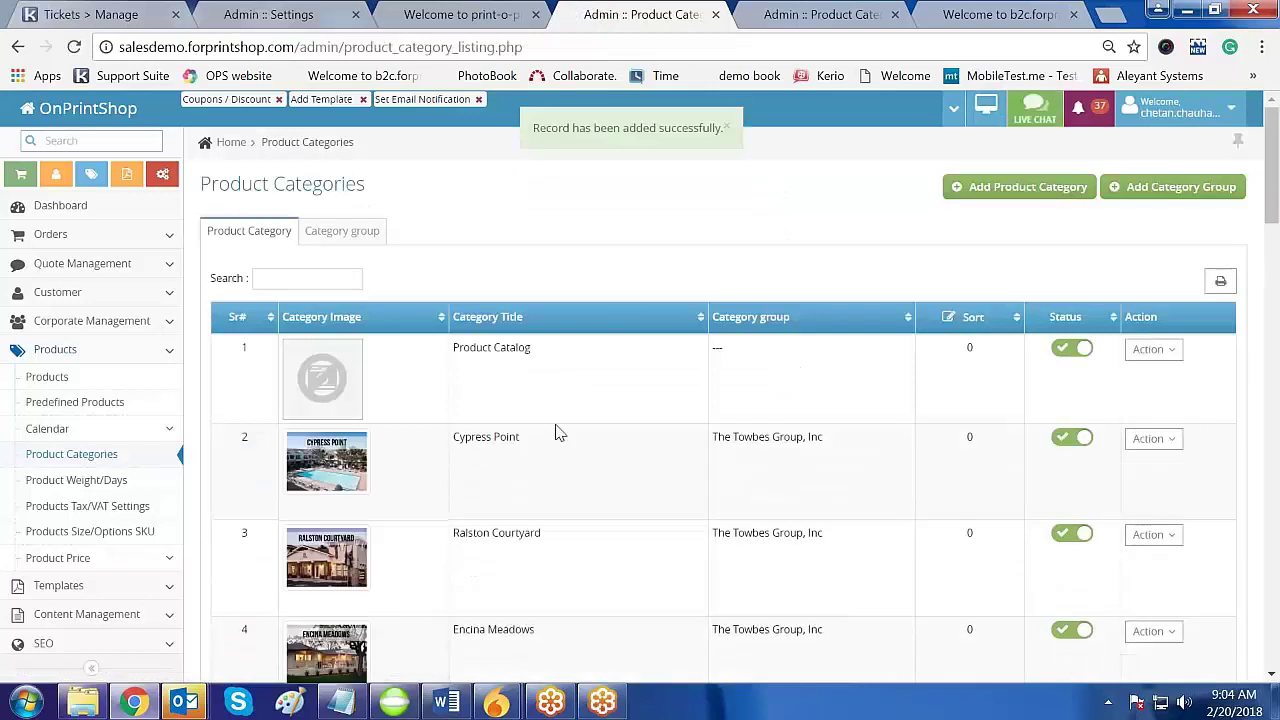
Search the category groups for "visi" to find the new group
click(346, 232)
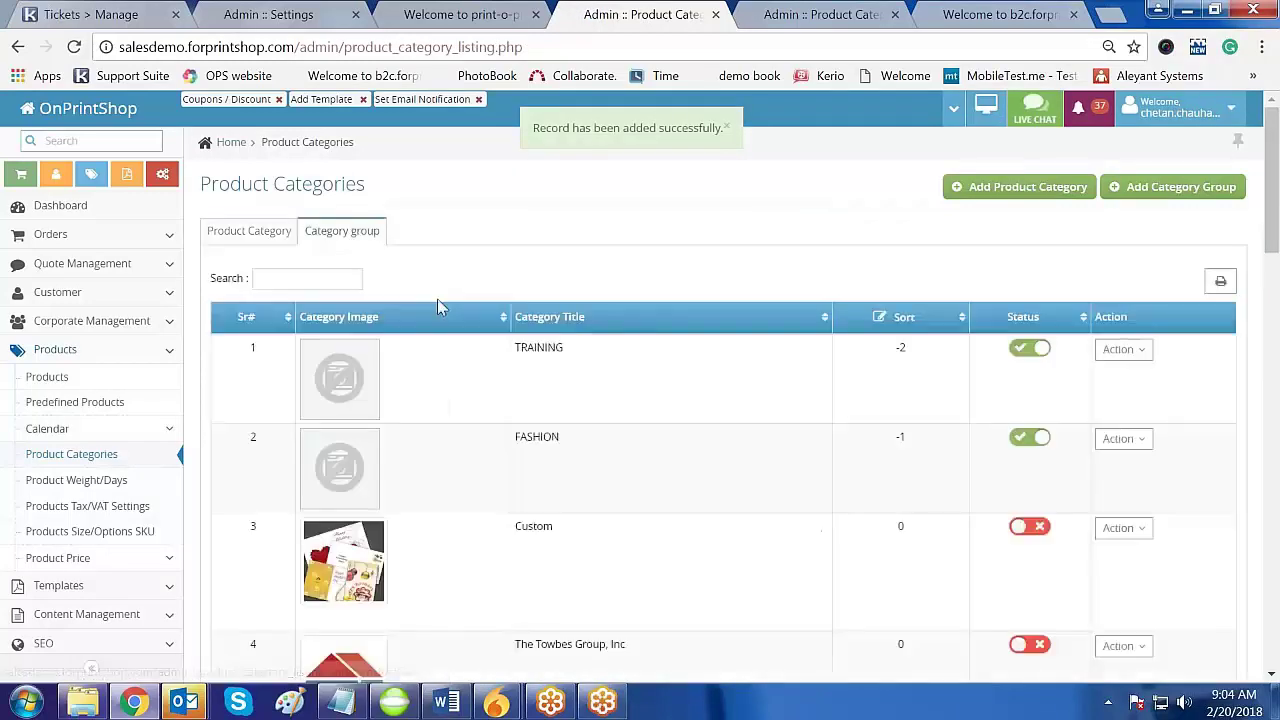
click(300, 276)
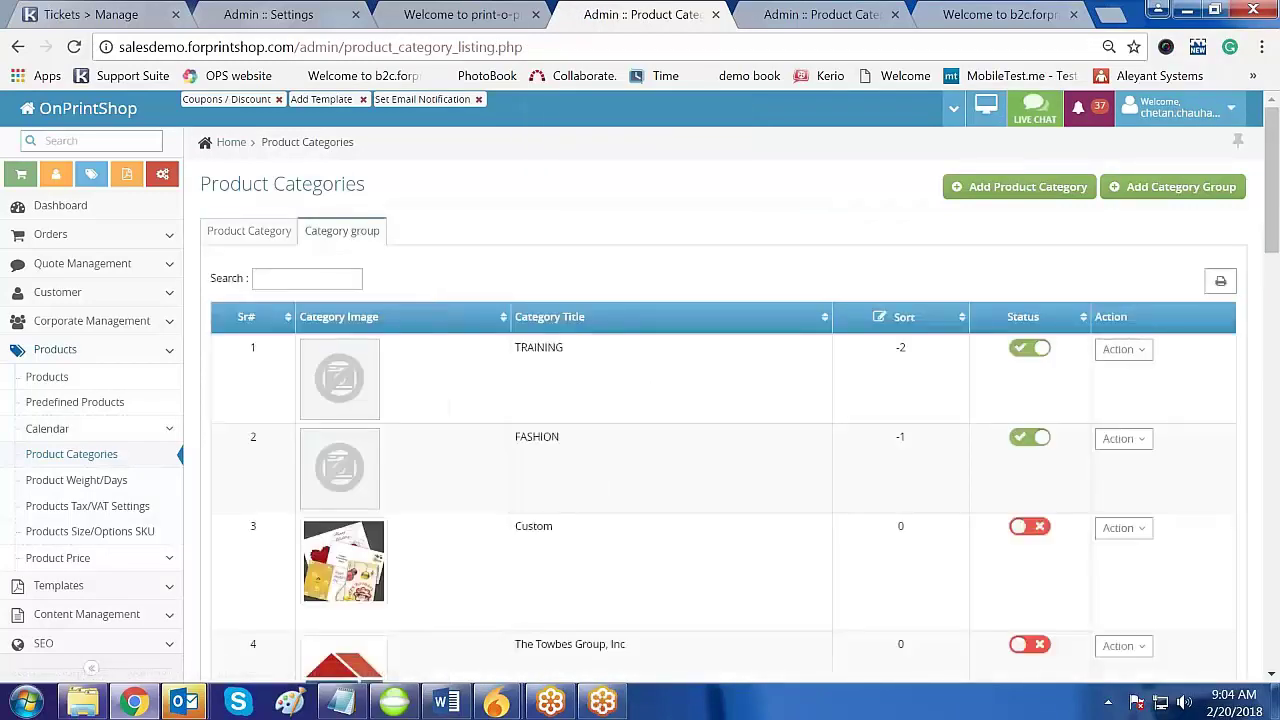
text(visi)
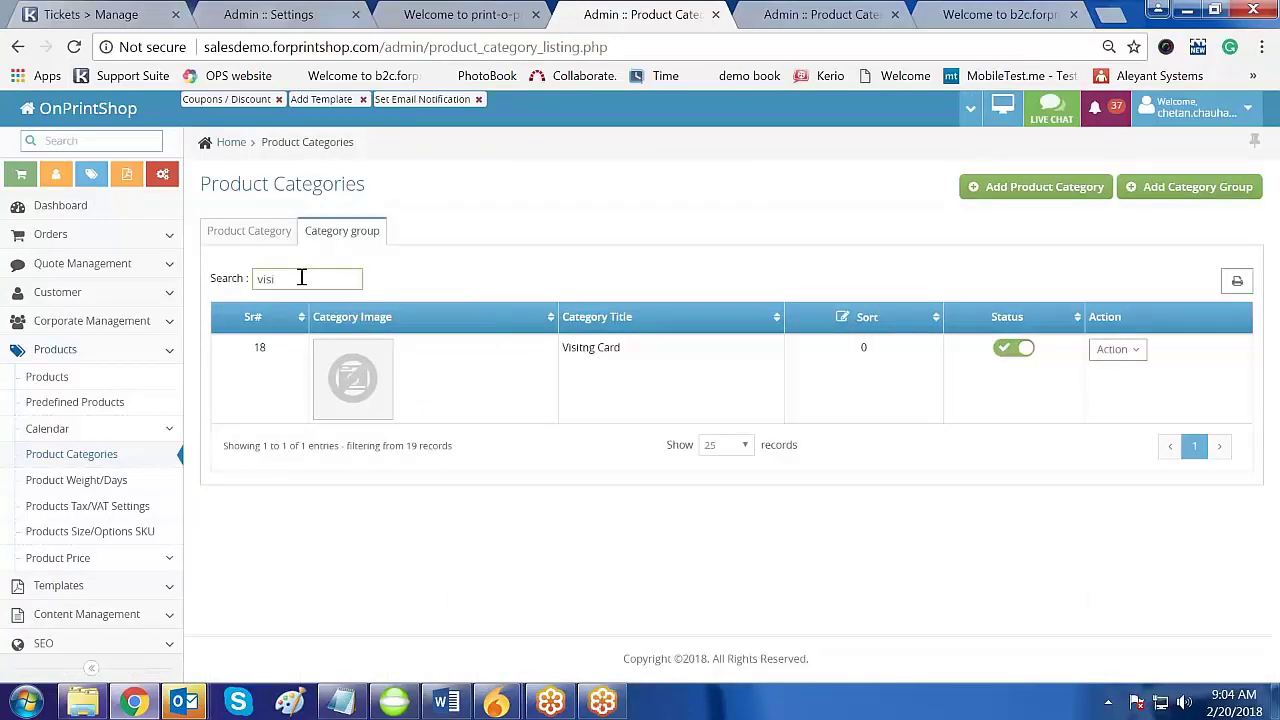
click(660, 410)
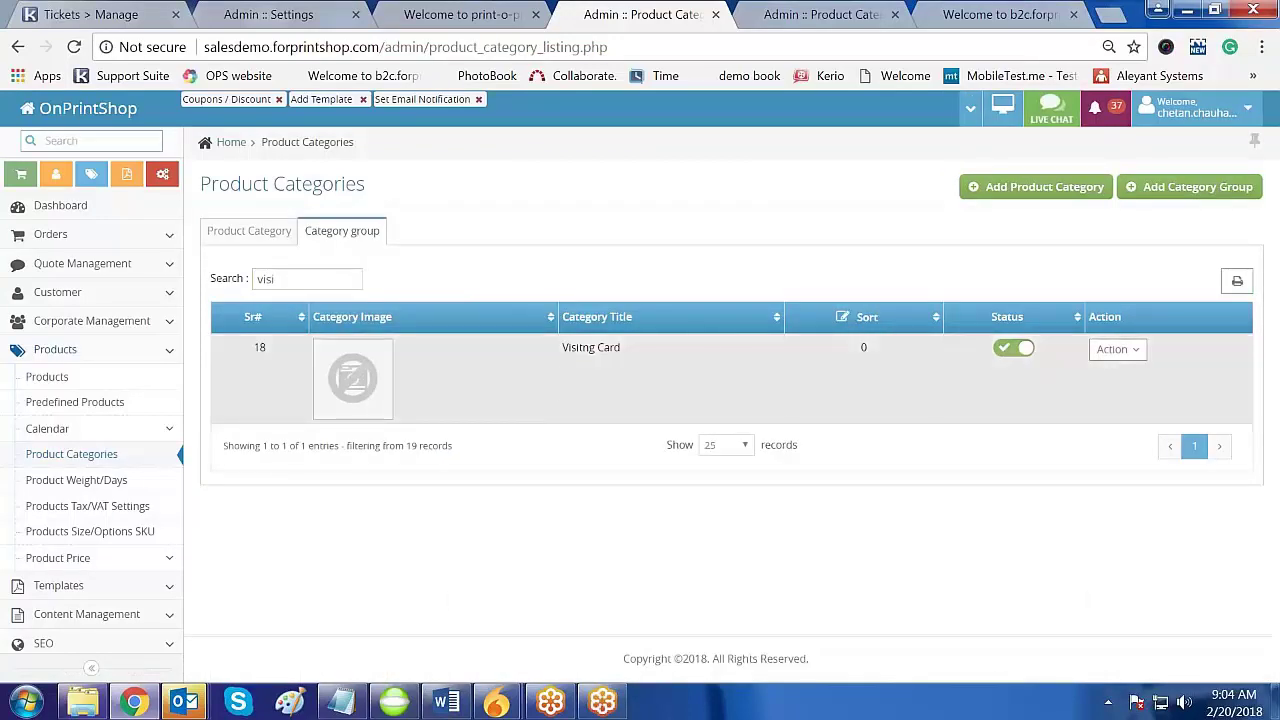
Switch to the salesdemo storefront, reload it and check its Products menu for the new category group
click(500, 16)
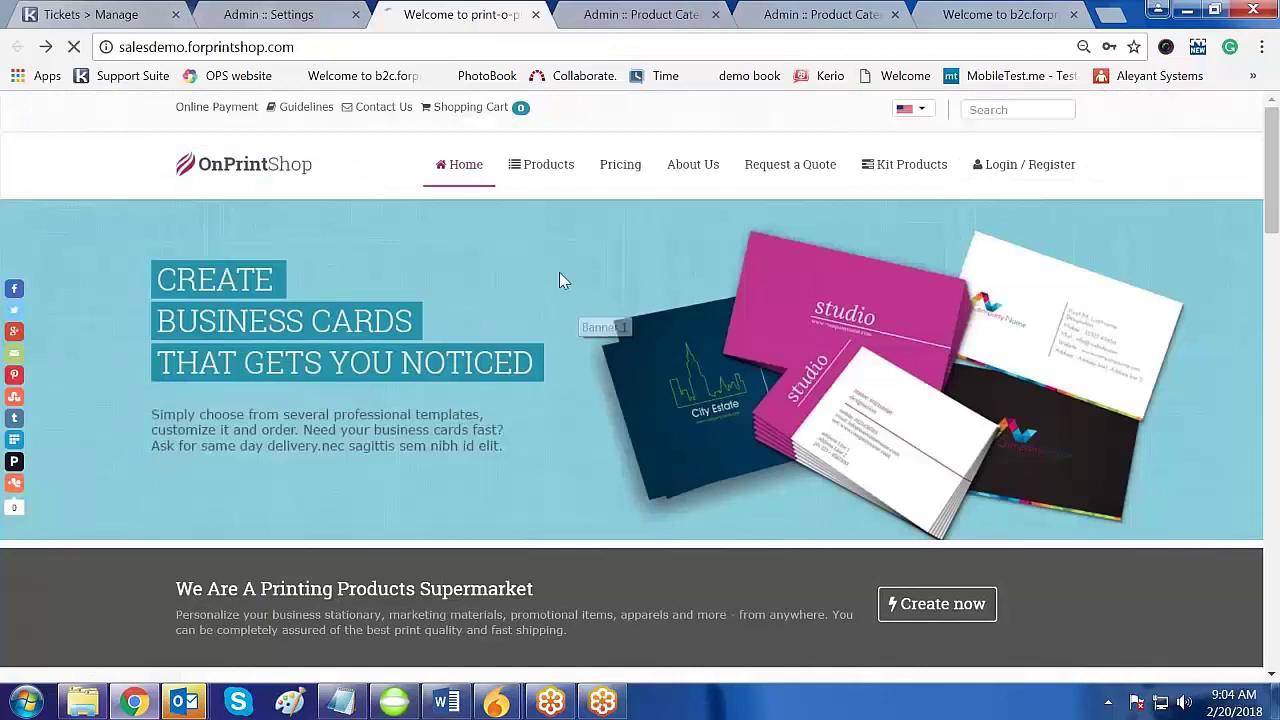
click(534, 168)
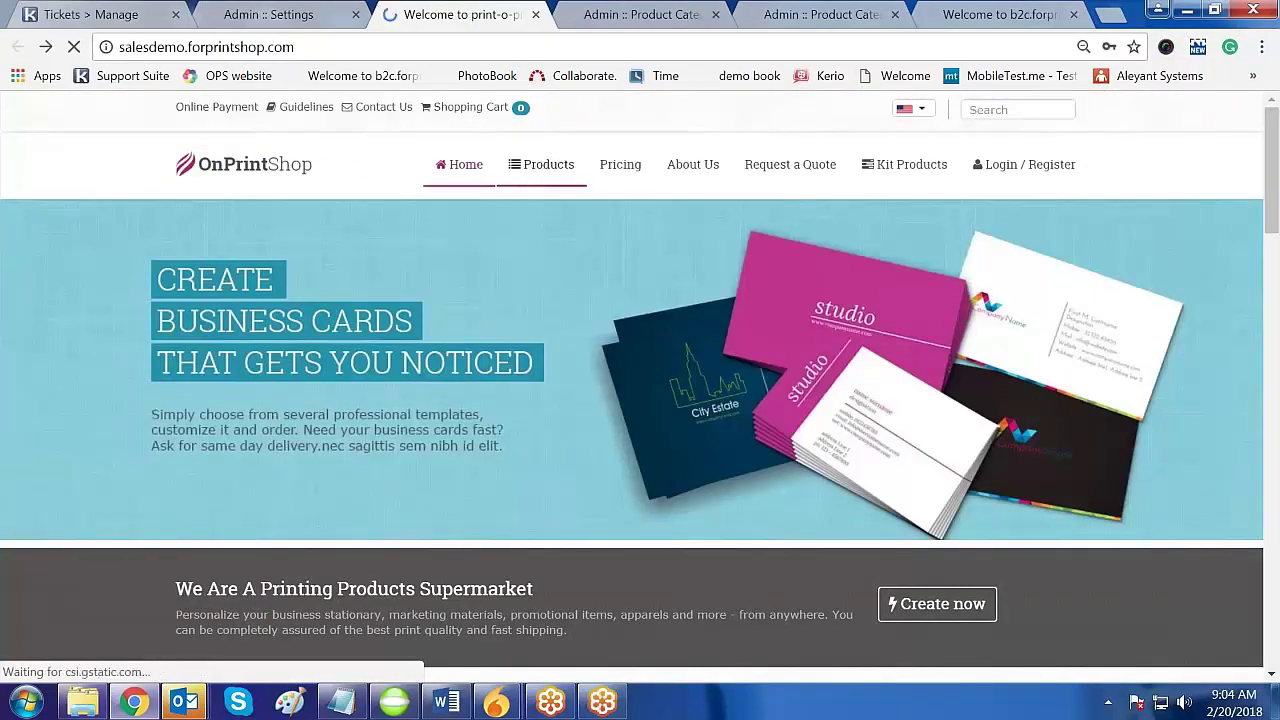
mouse_move(577, 389)
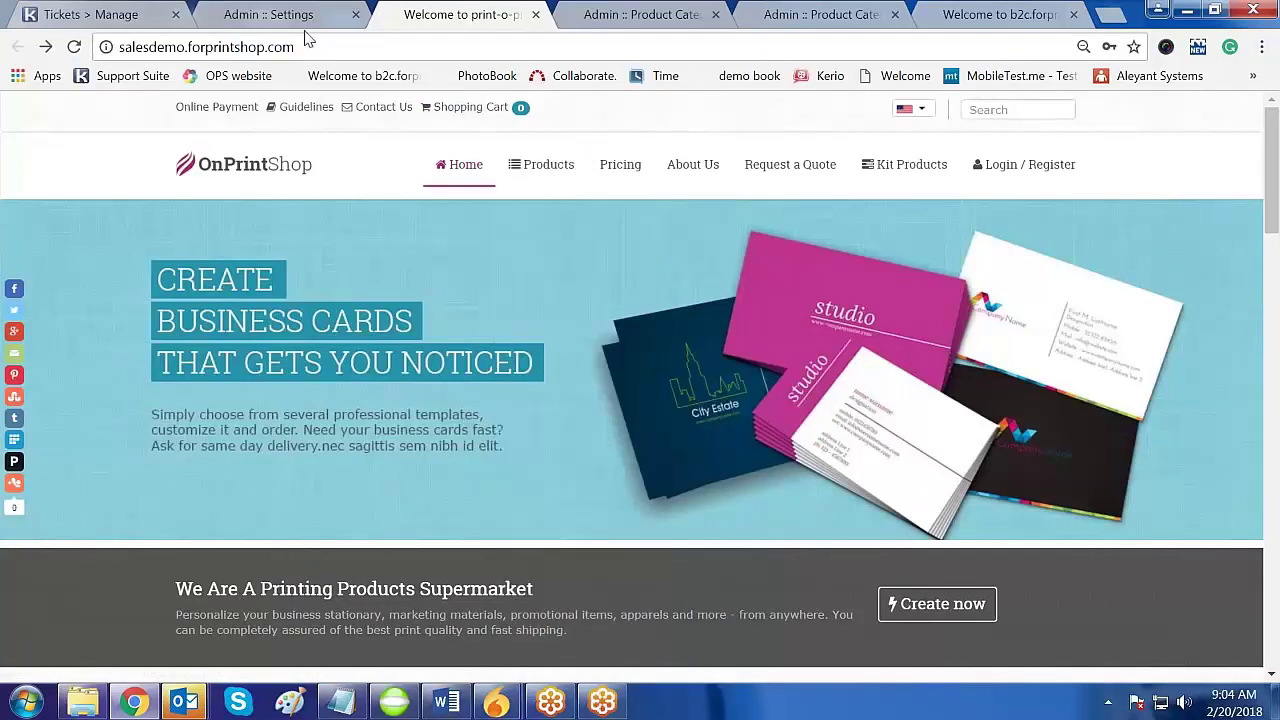
Return to the admin's product category list and start a new product category titled "Premium Business Cards"
click(630, 20)
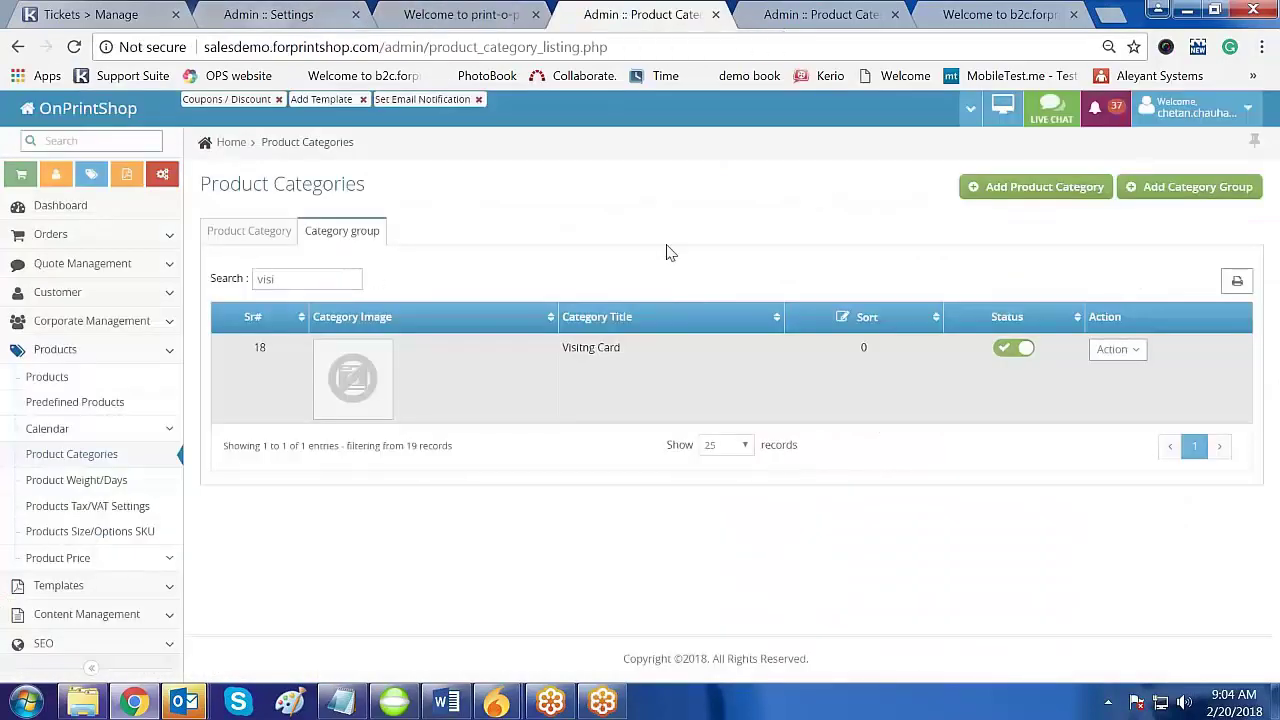
click(265, 232)
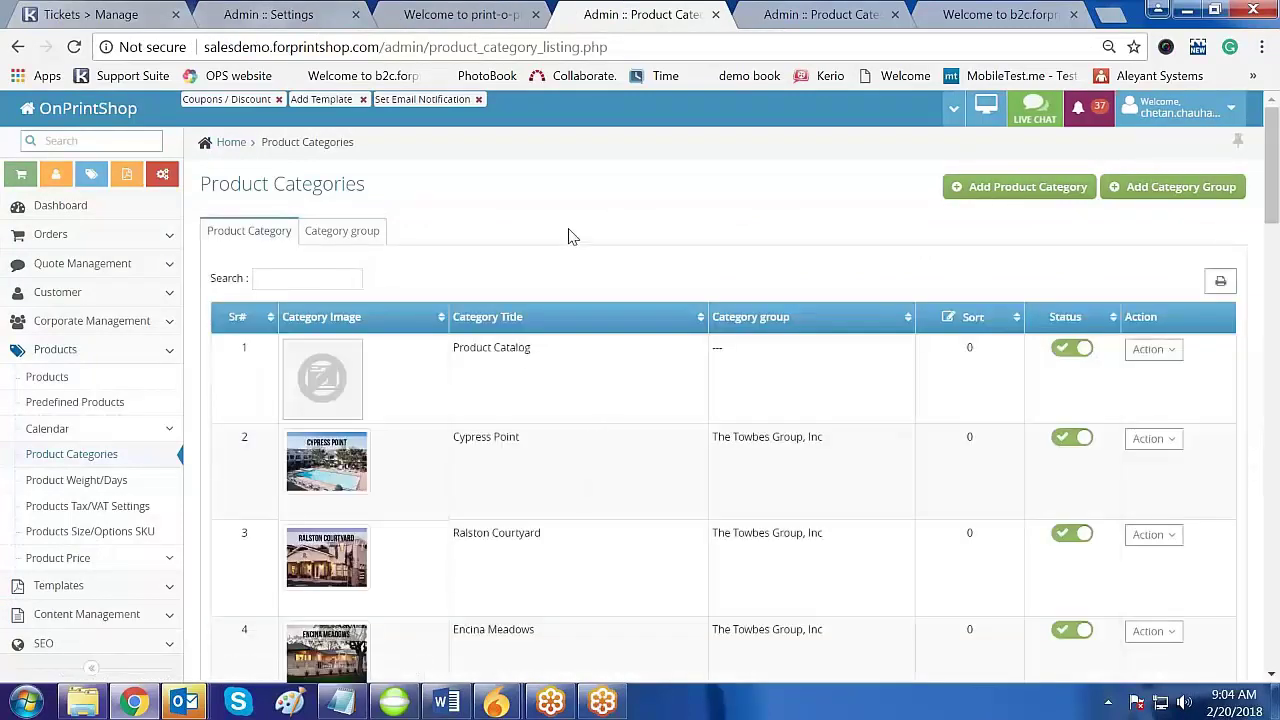
click(1020, 187)
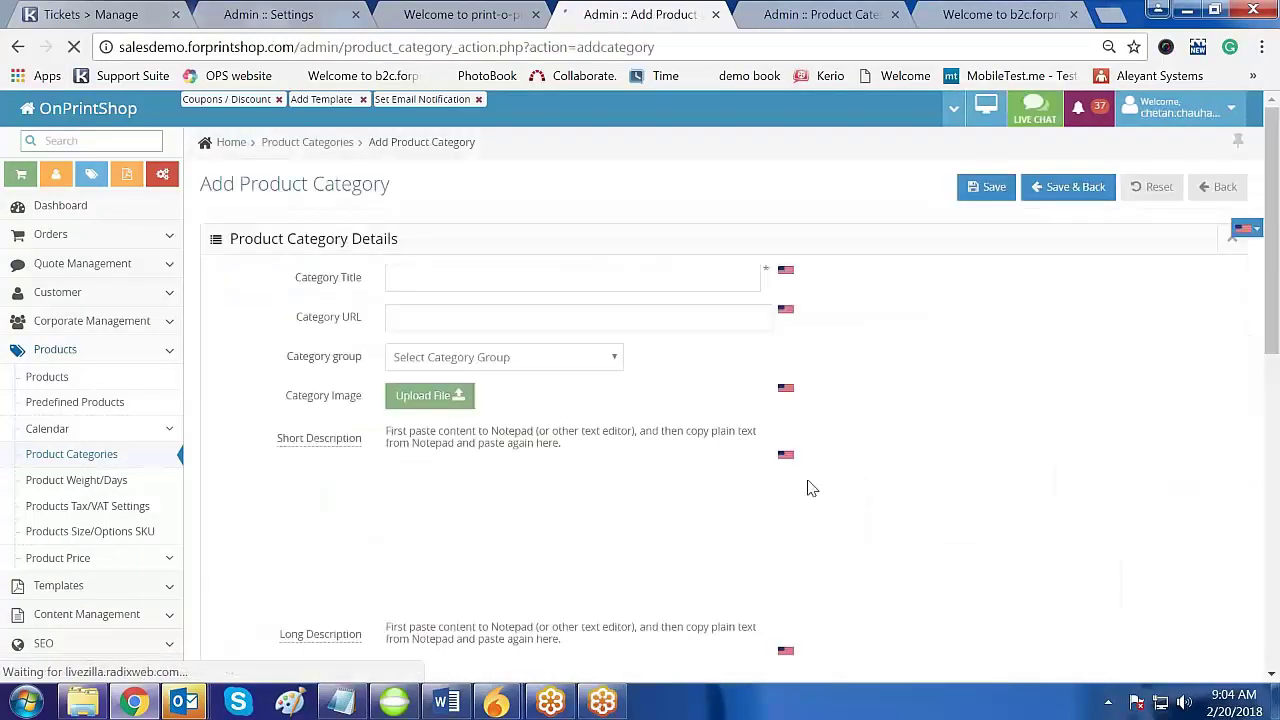
click(510, 280)
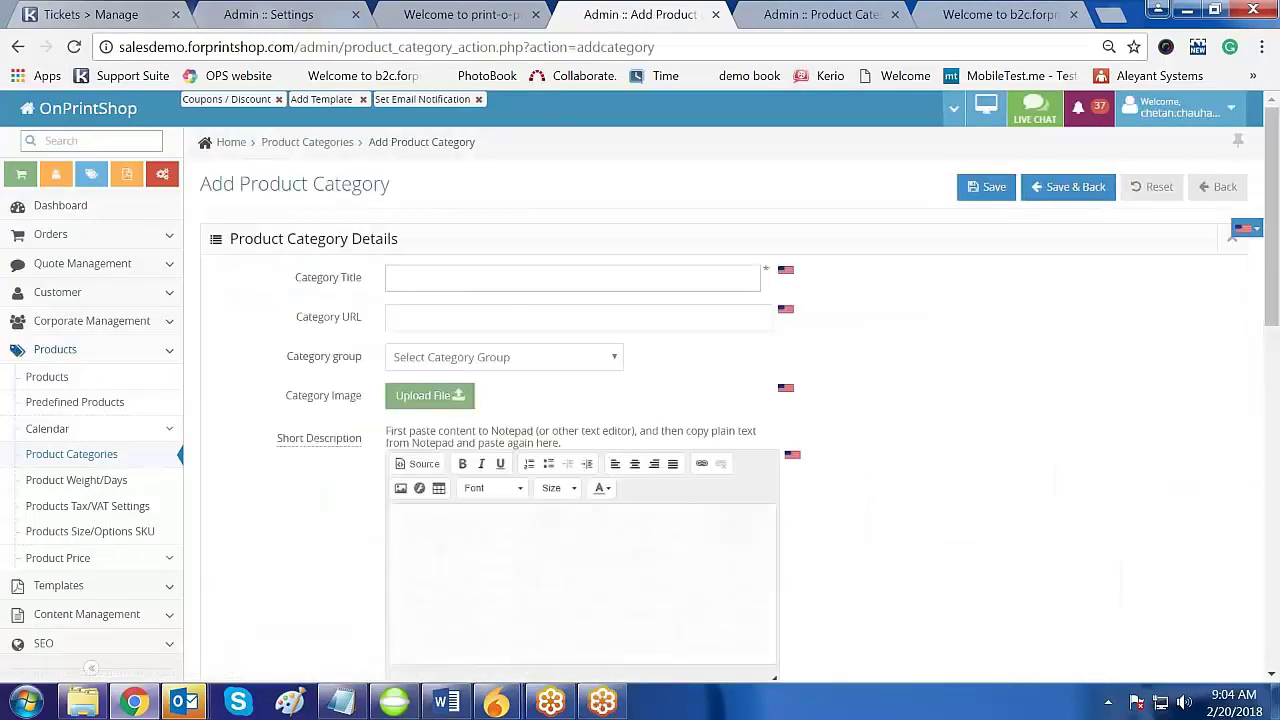
drag(252, 186, 392, 186)
click(510, 280)
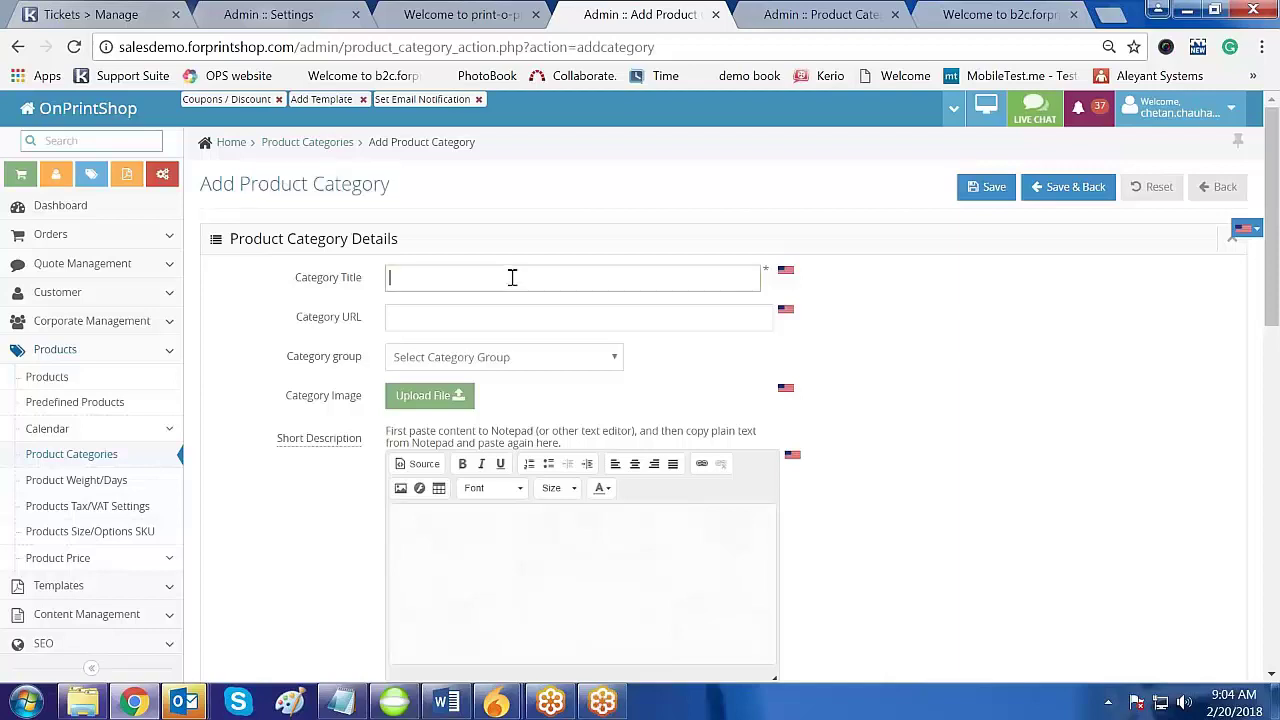
text(Prem)
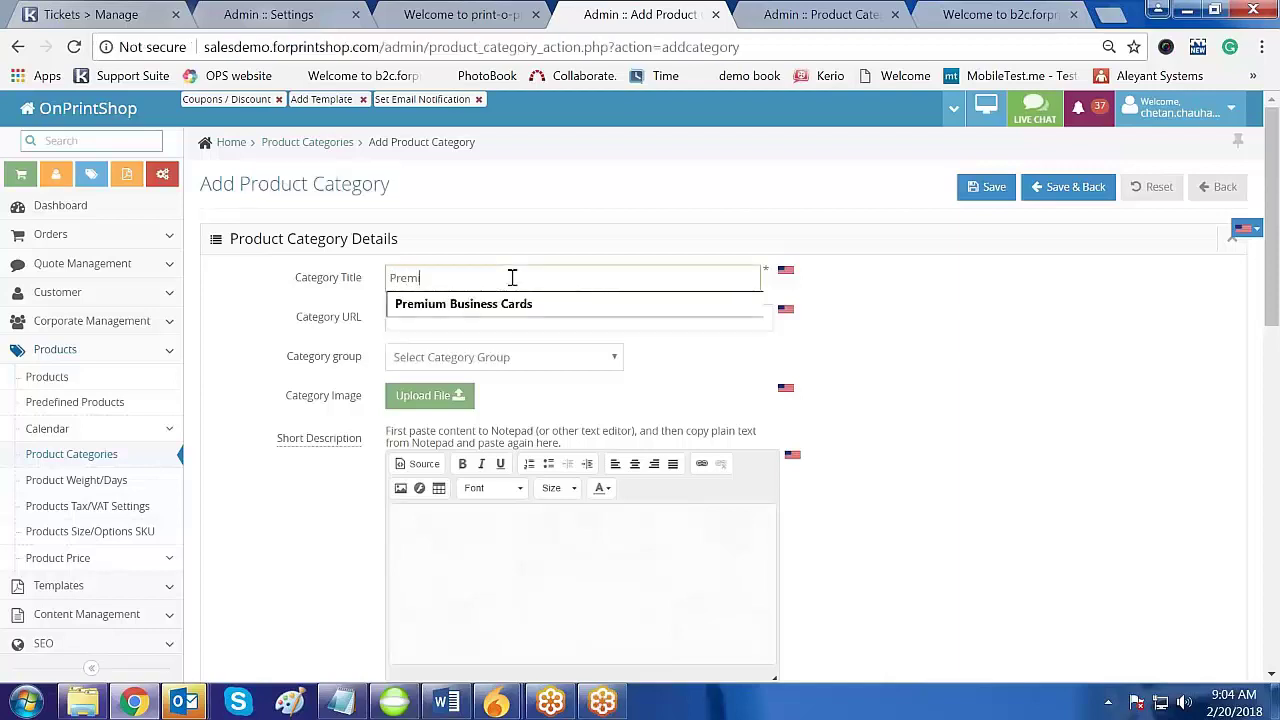
text(iu)
key(Down)
key(Return)
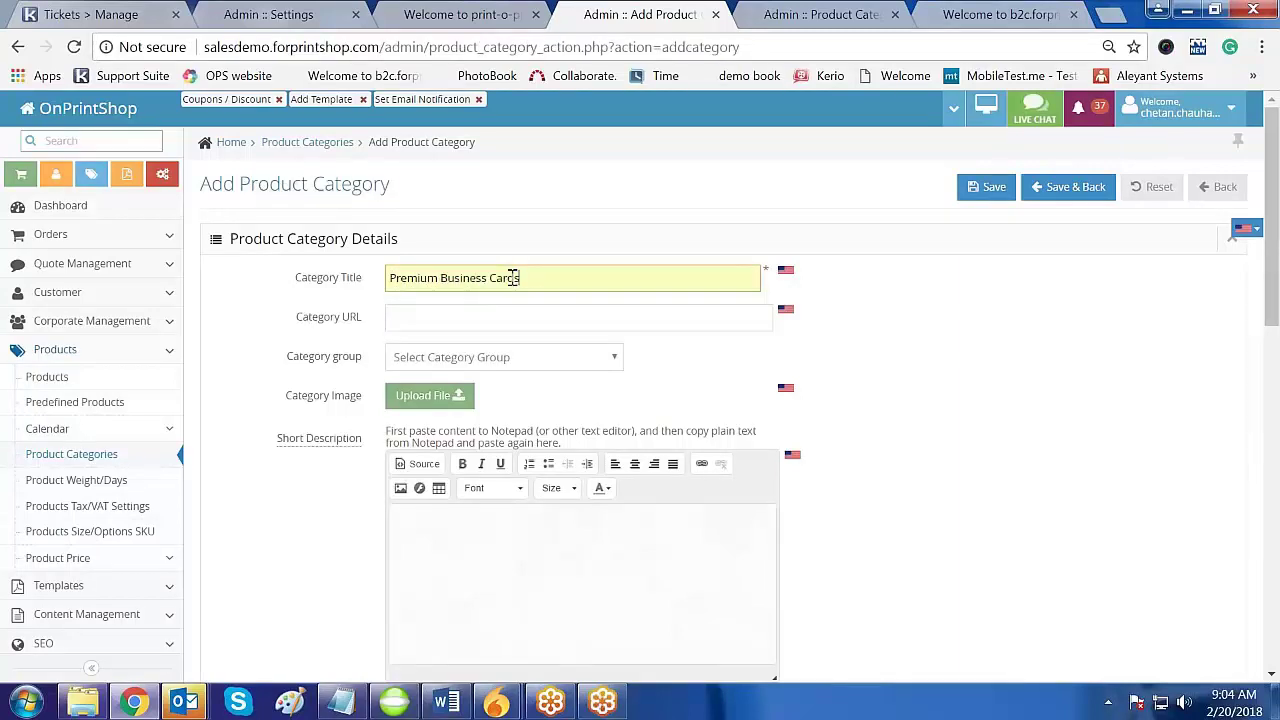
Assign the new product category to the "Visitng Card" category group and look over the remaining fields
scroll(774, 323, down, 1)
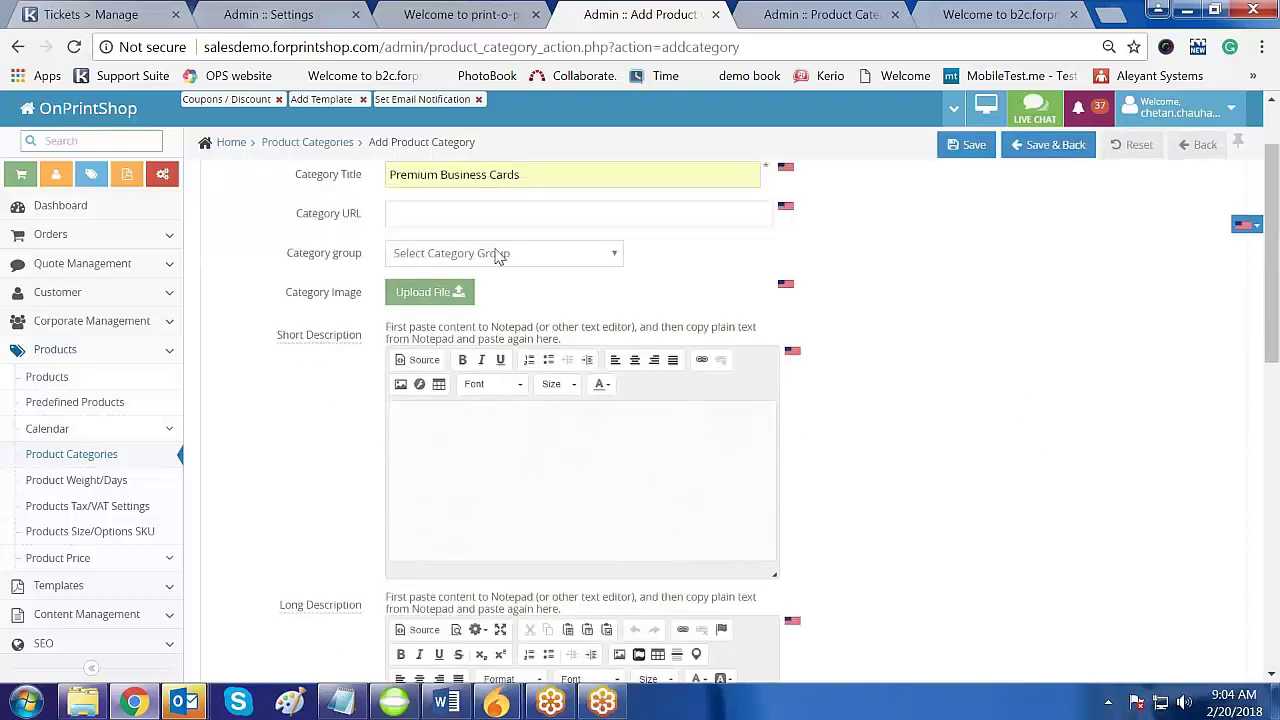
click(533, 258)
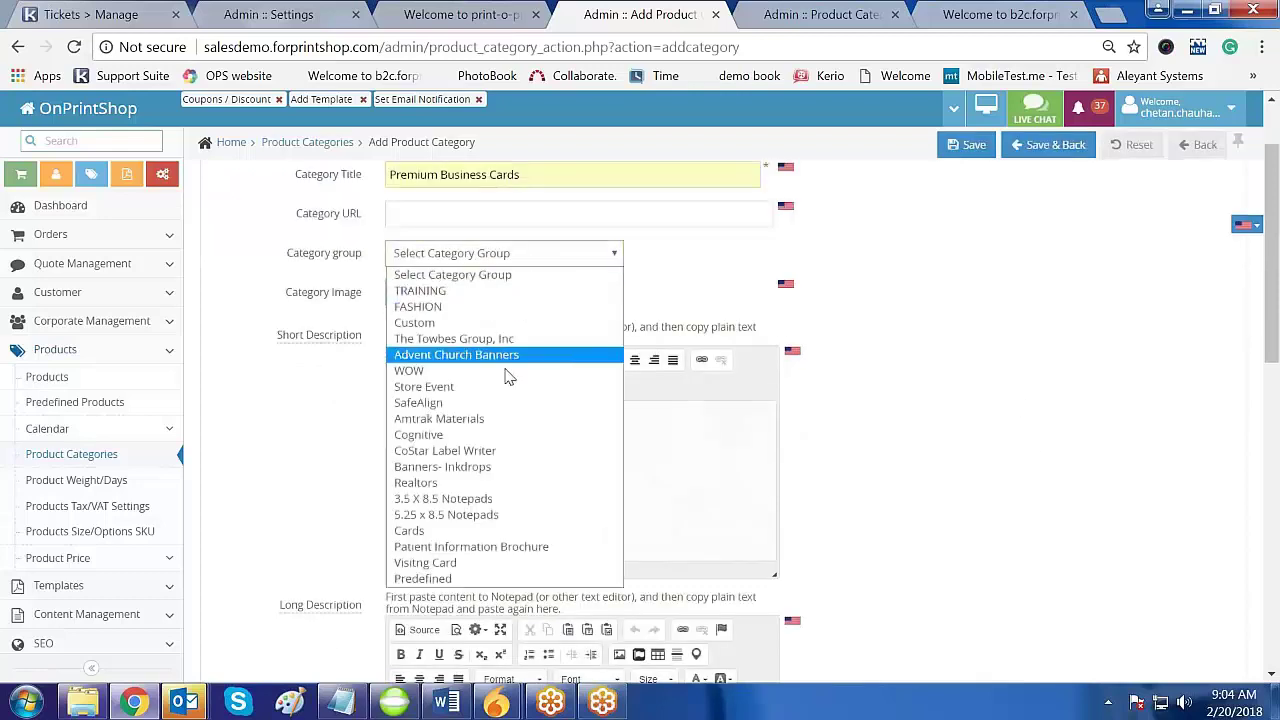
click(425, 563)
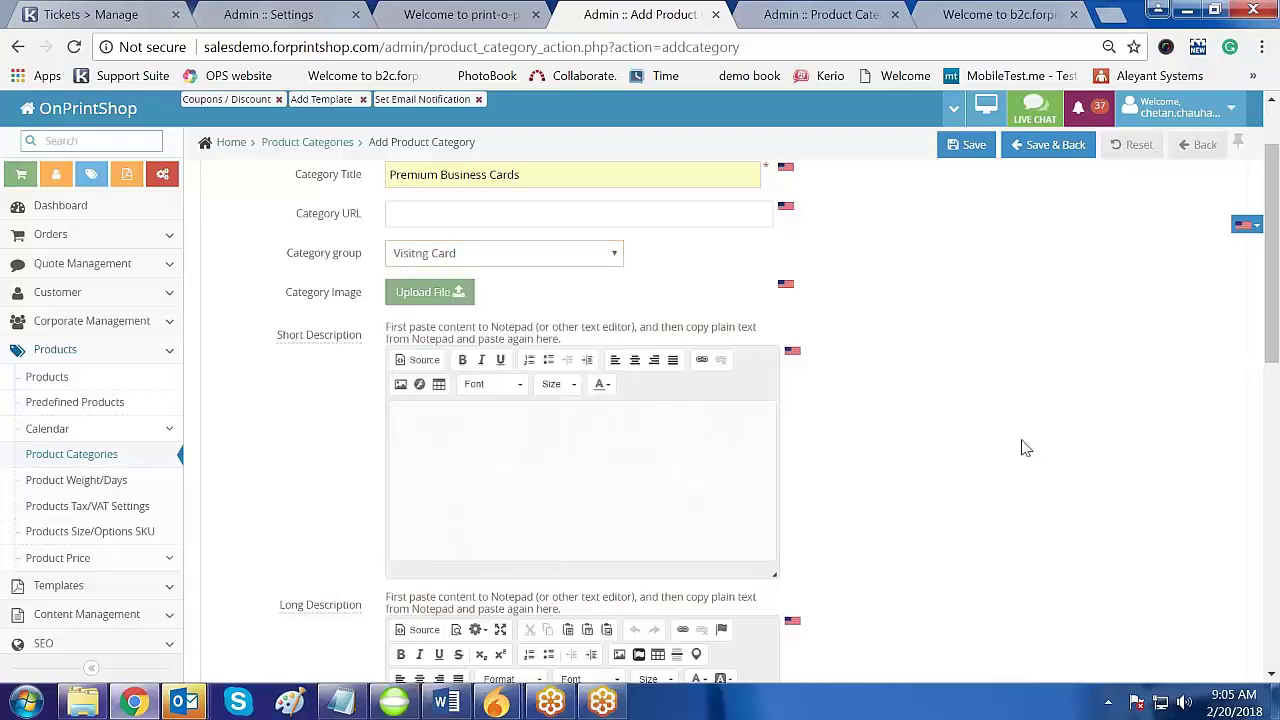
scroll(1025, 448, down, 6)
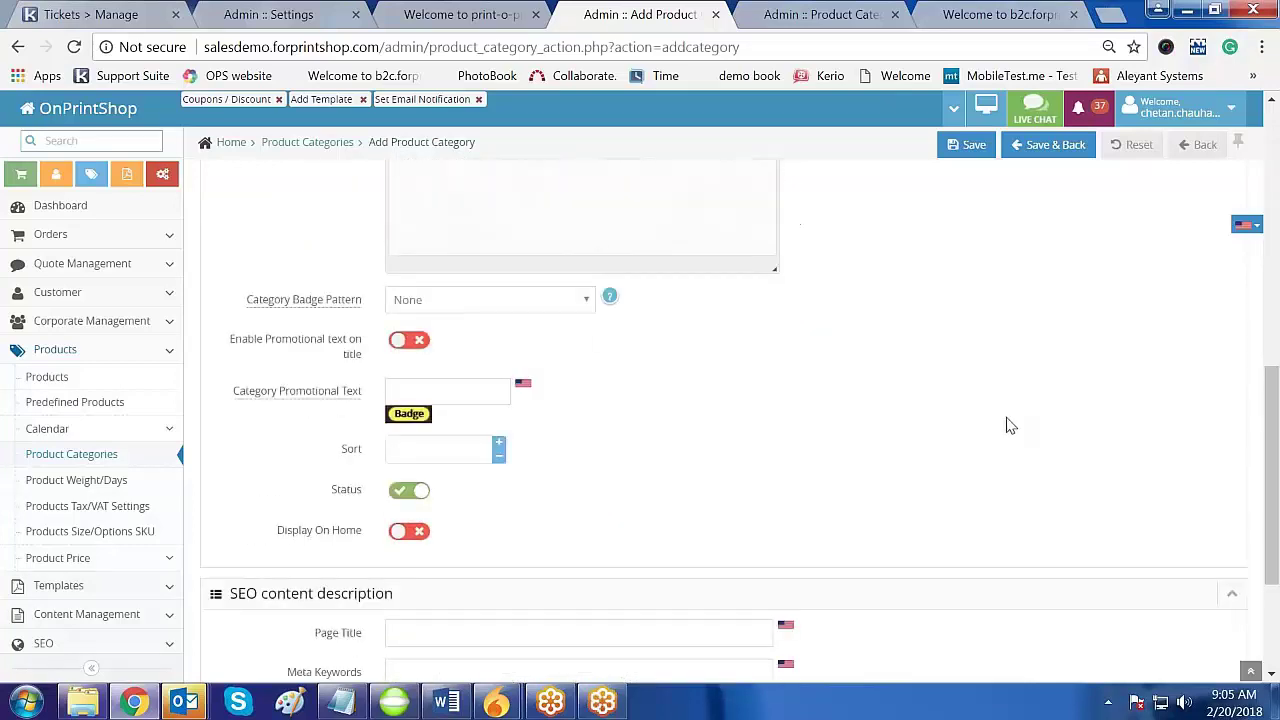
scroll(1010, 426, down, 2)
scroll(1010, 426, up, 8)
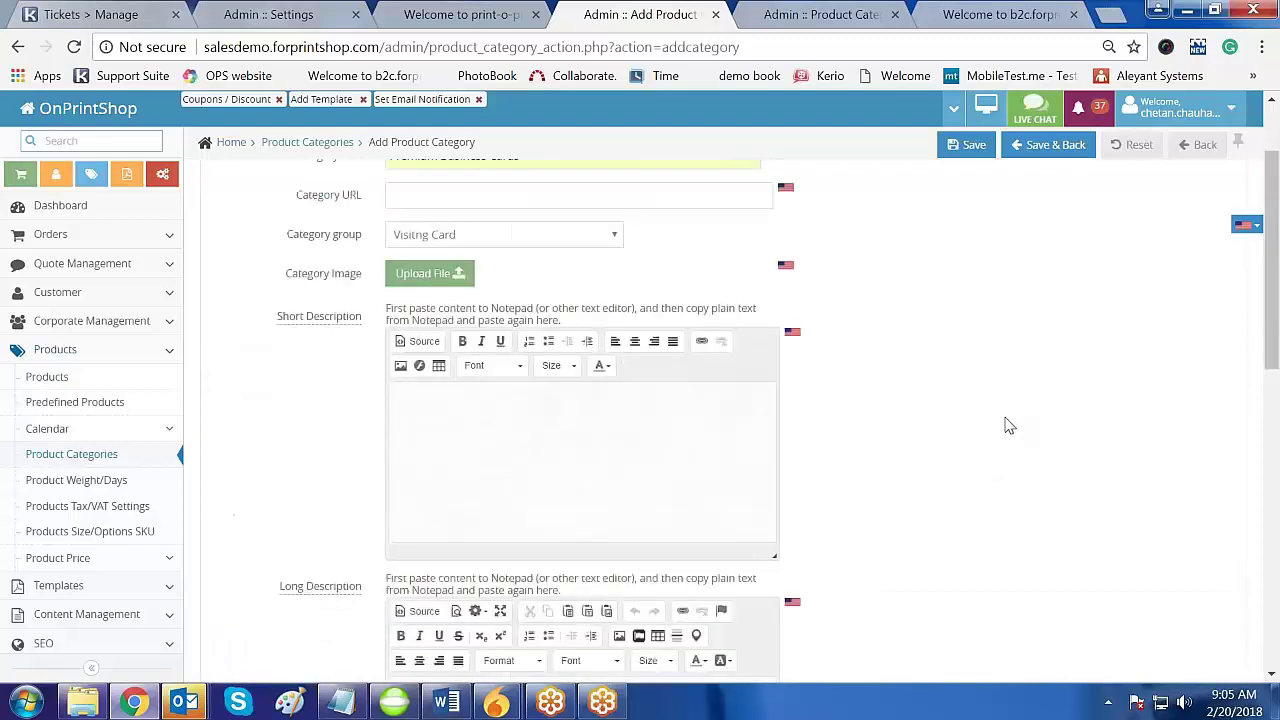
Upload the business-card-s picture from My Training's "400x400 Images" folder as the category image
click(425, 276)
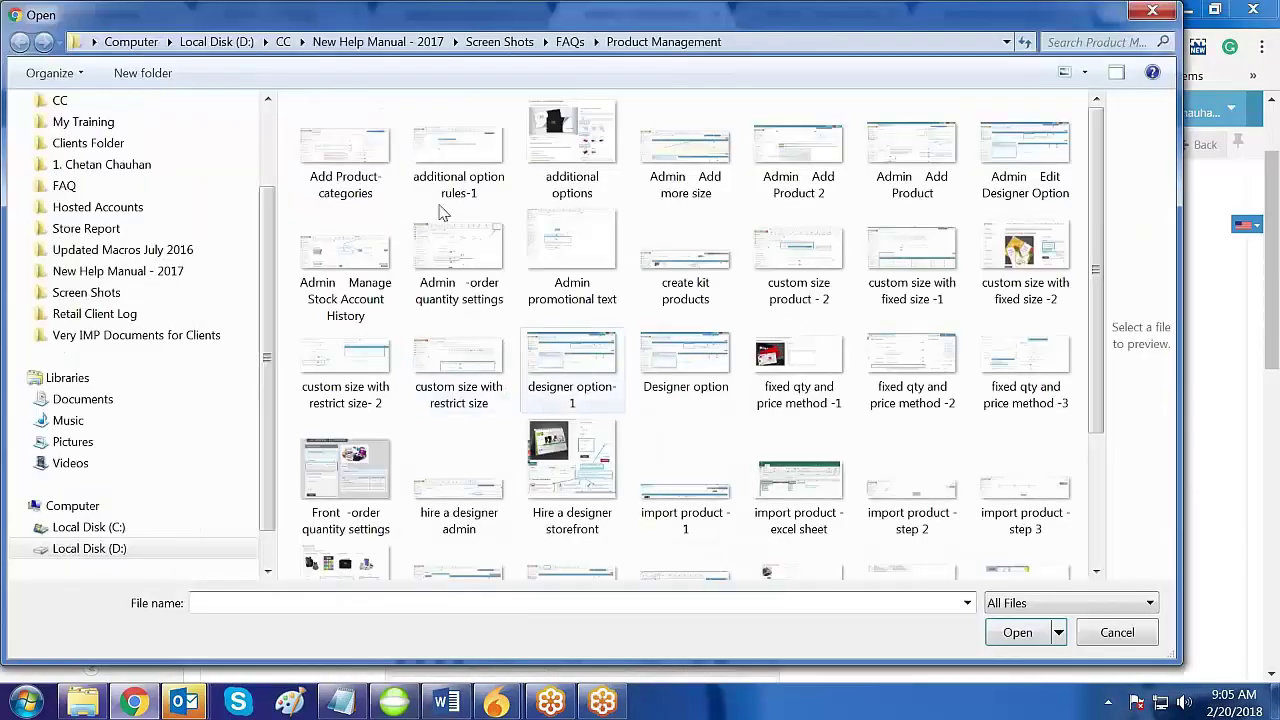
scroll(189, 186, up, 2)
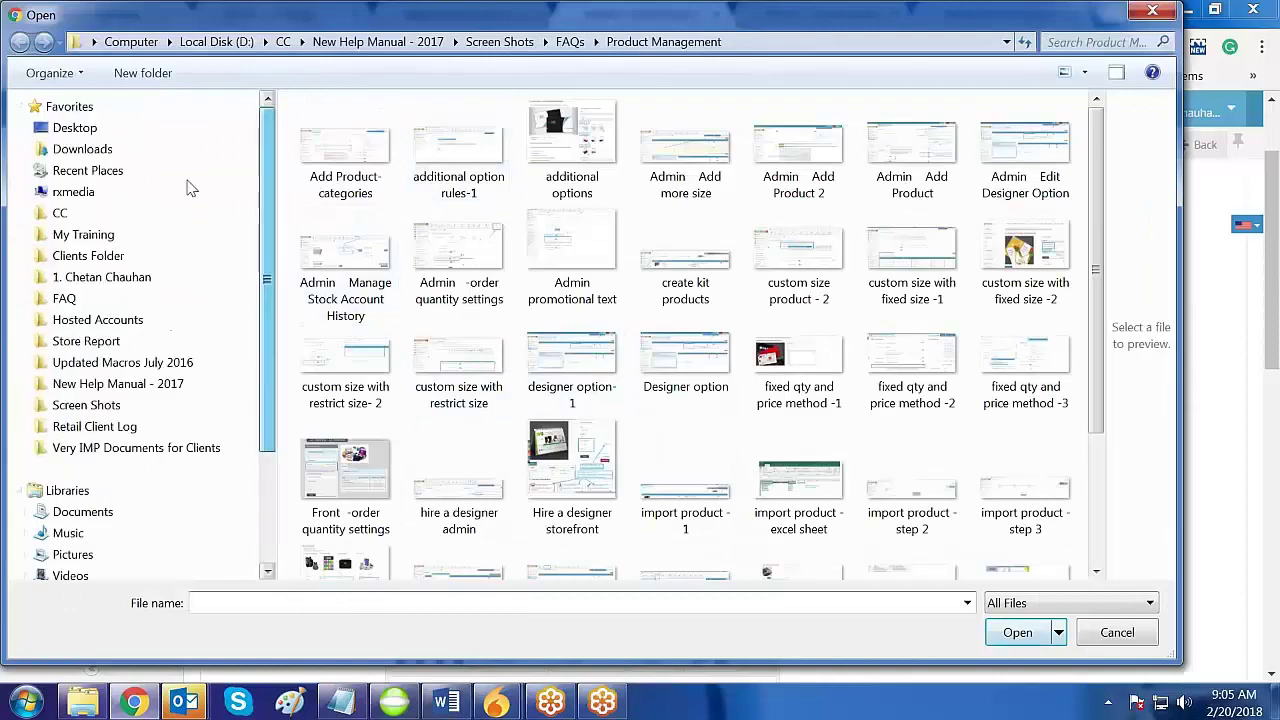
click(62, 234)
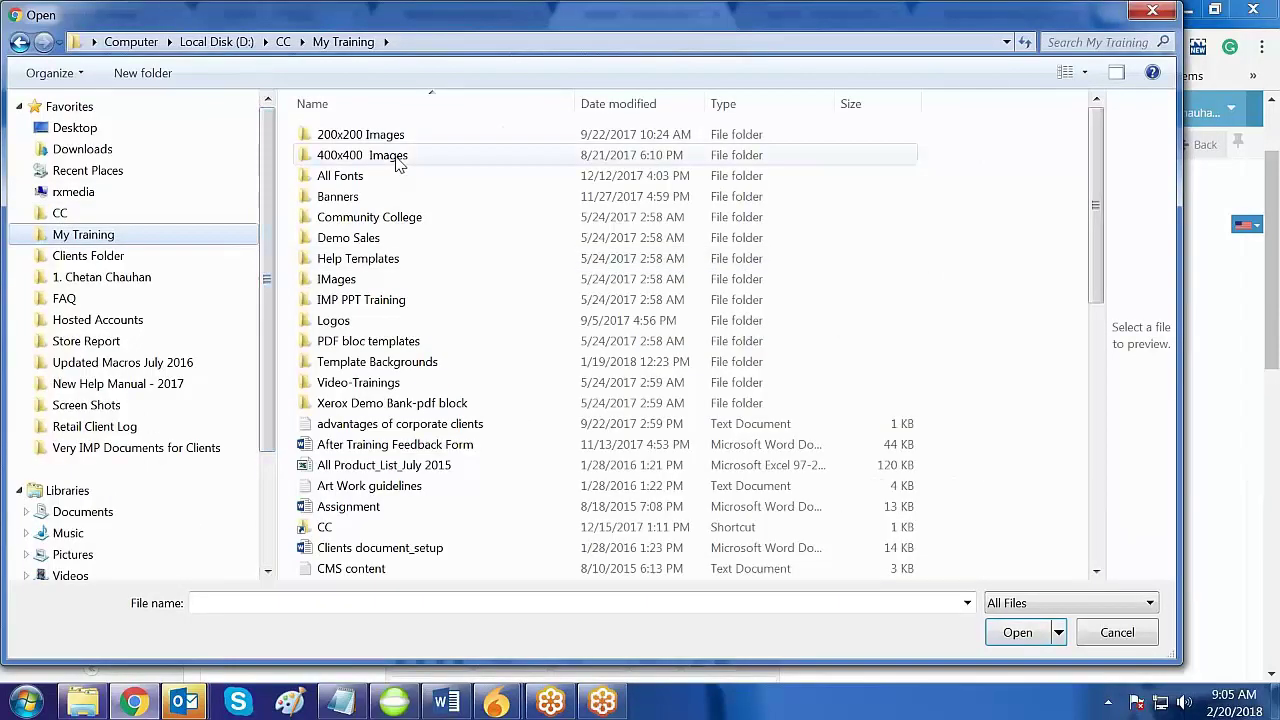
double_click(398, 160)
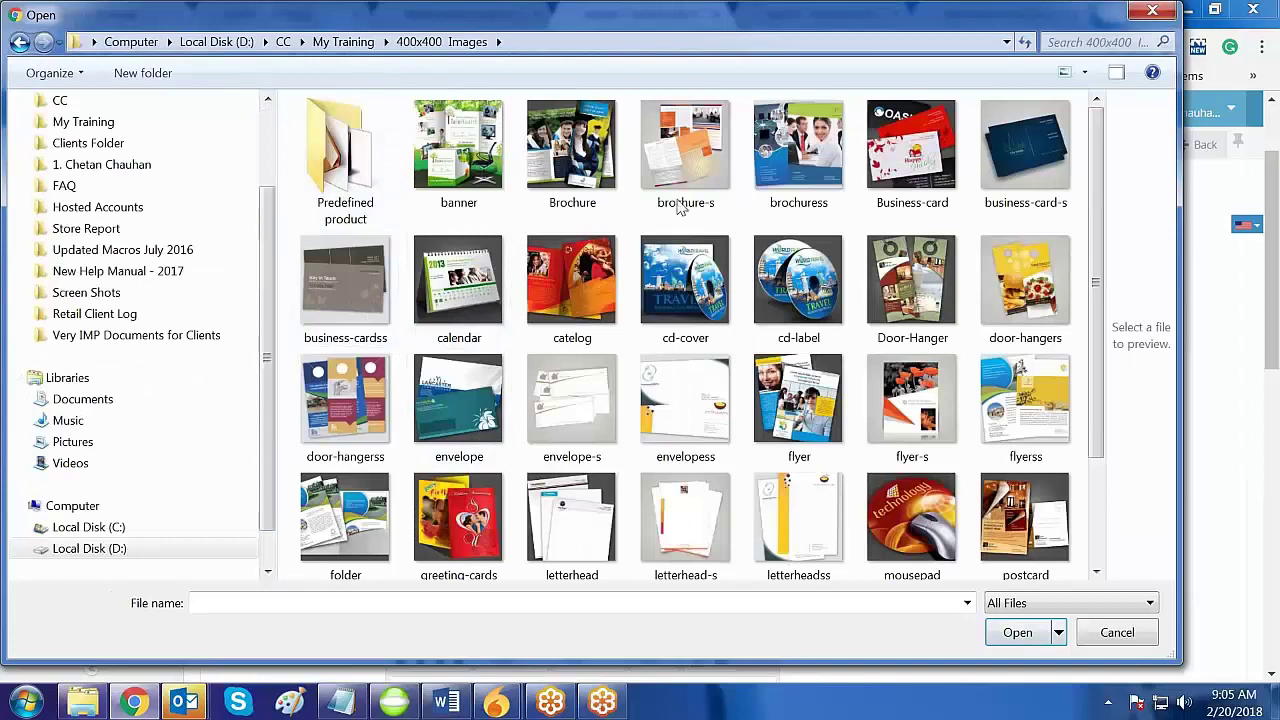
double_click(1033, 150)
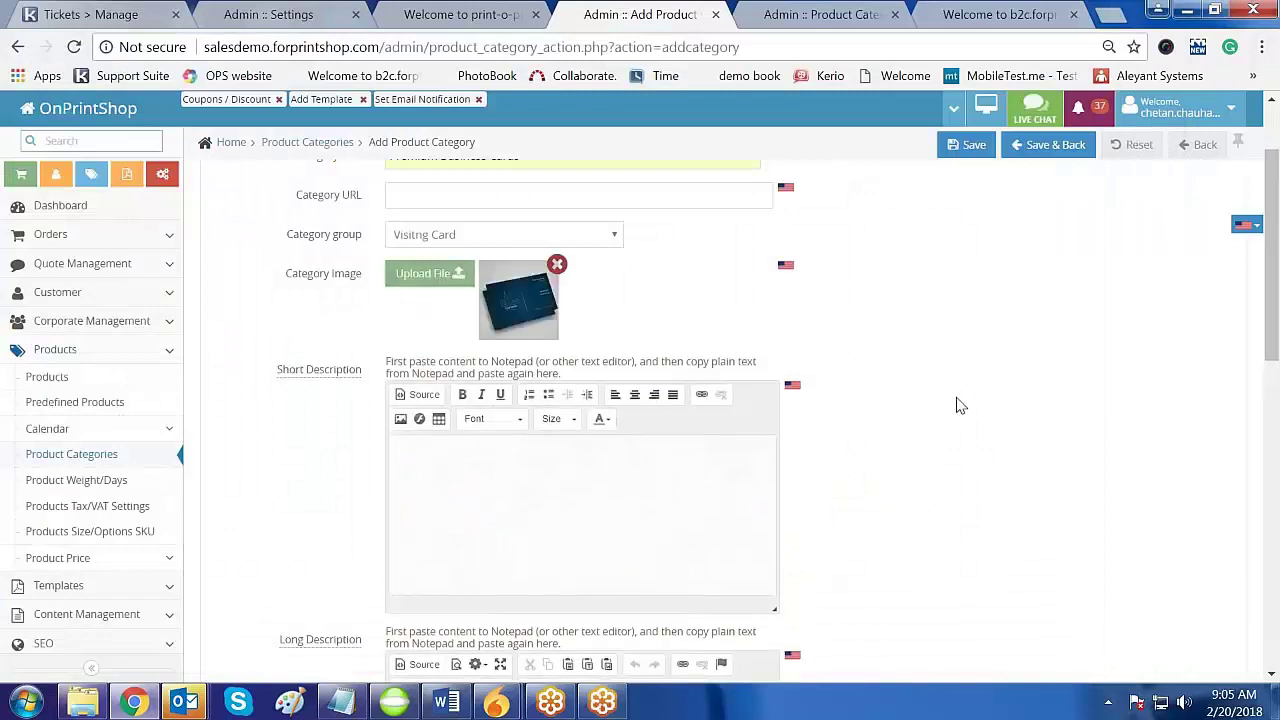
Save the new product category, return to the listing, and show the category groups
scroll(958, 405, down, 4)
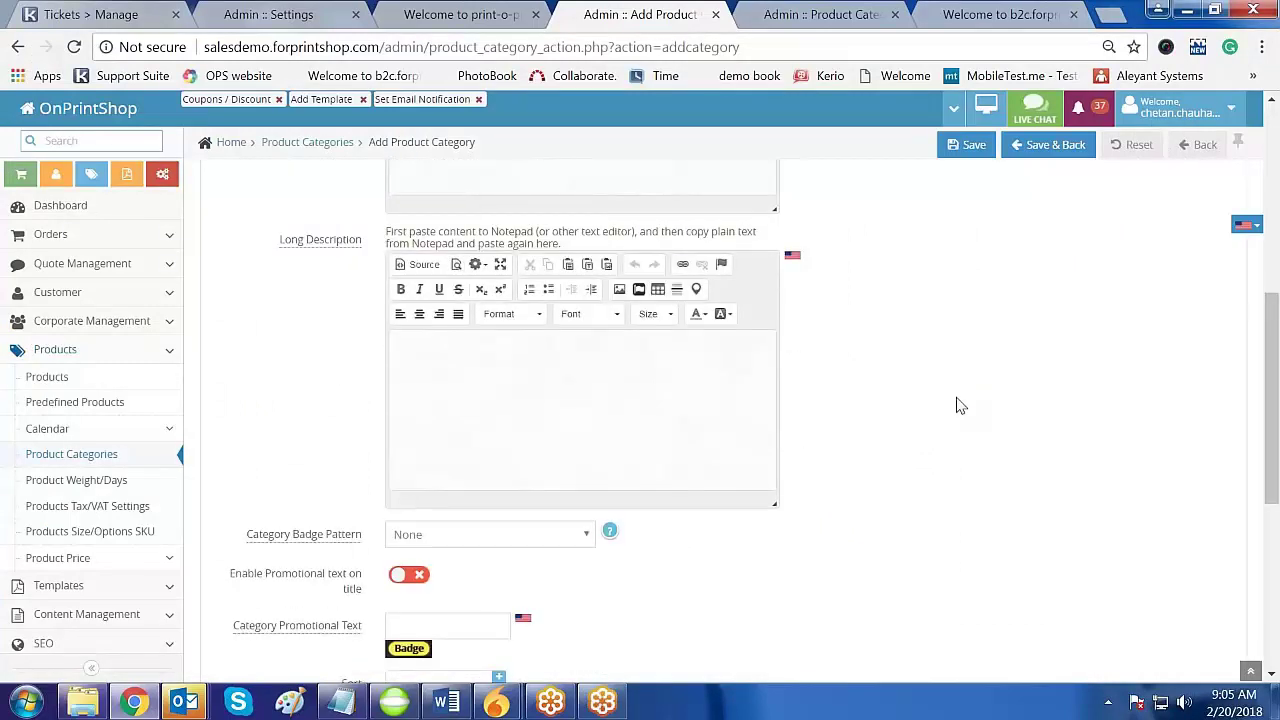
scroll(958, 405, up, 5)
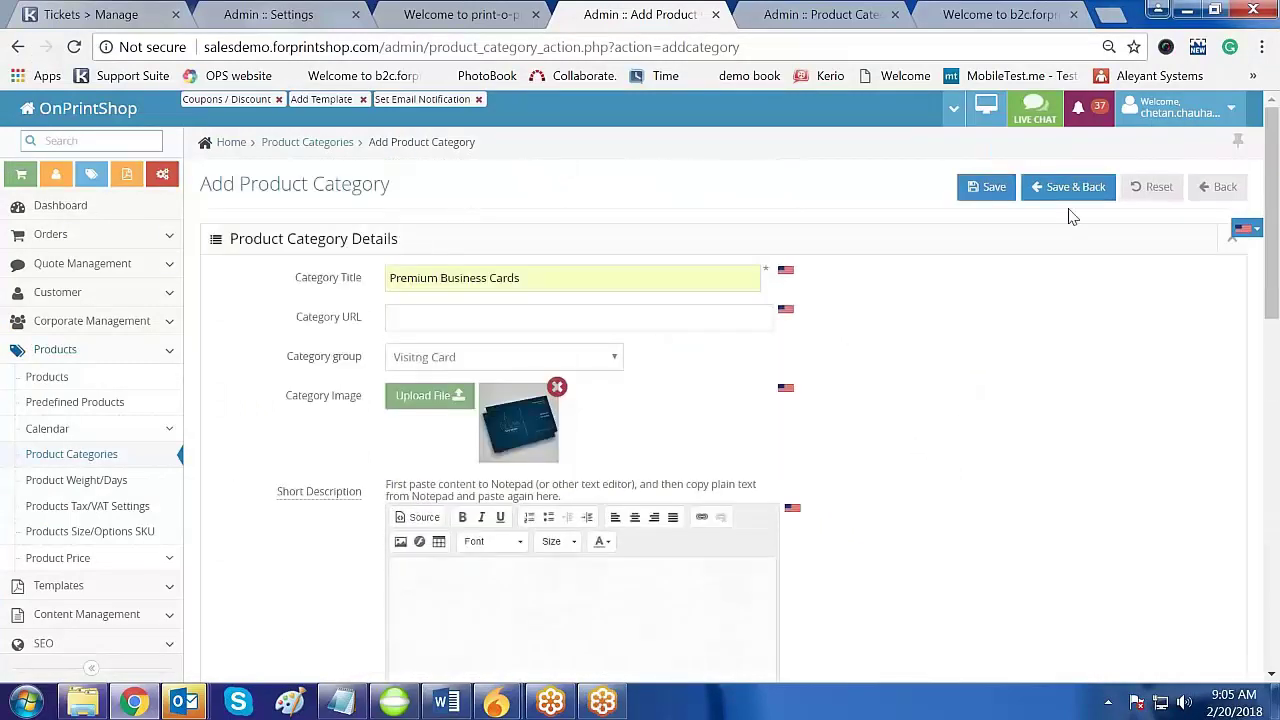
click(1072, 198)
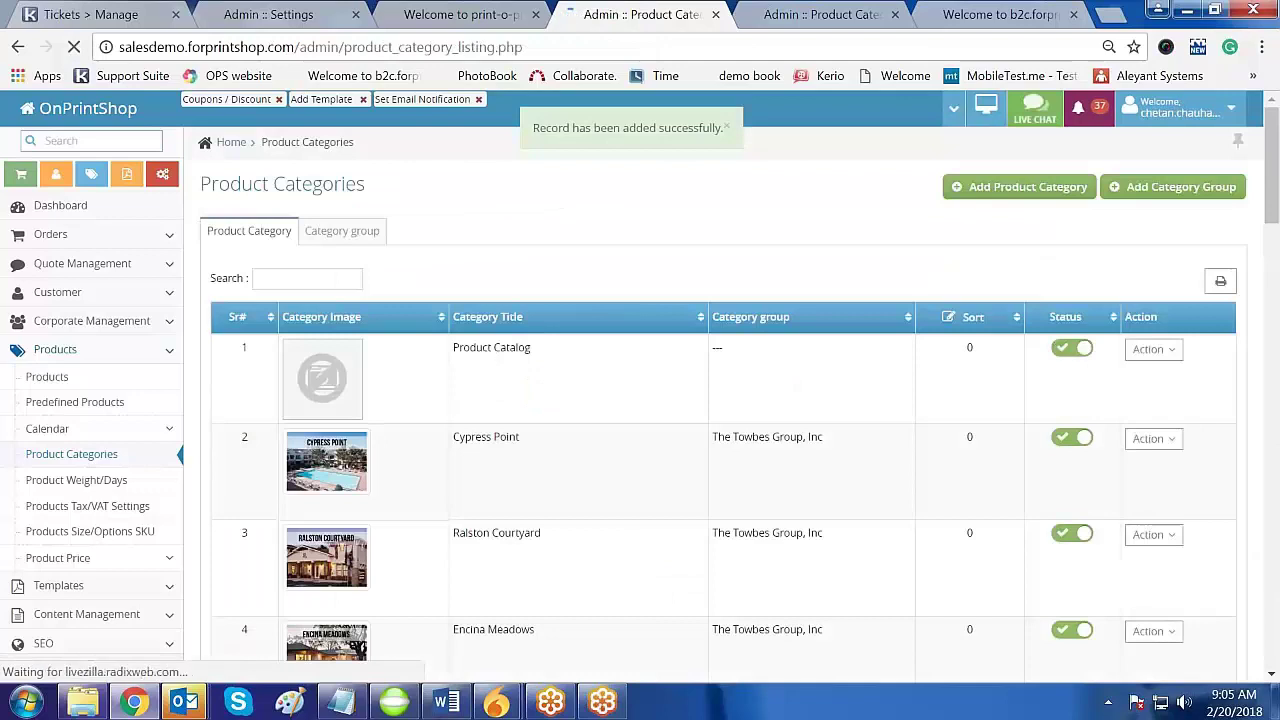
click(358, 236)
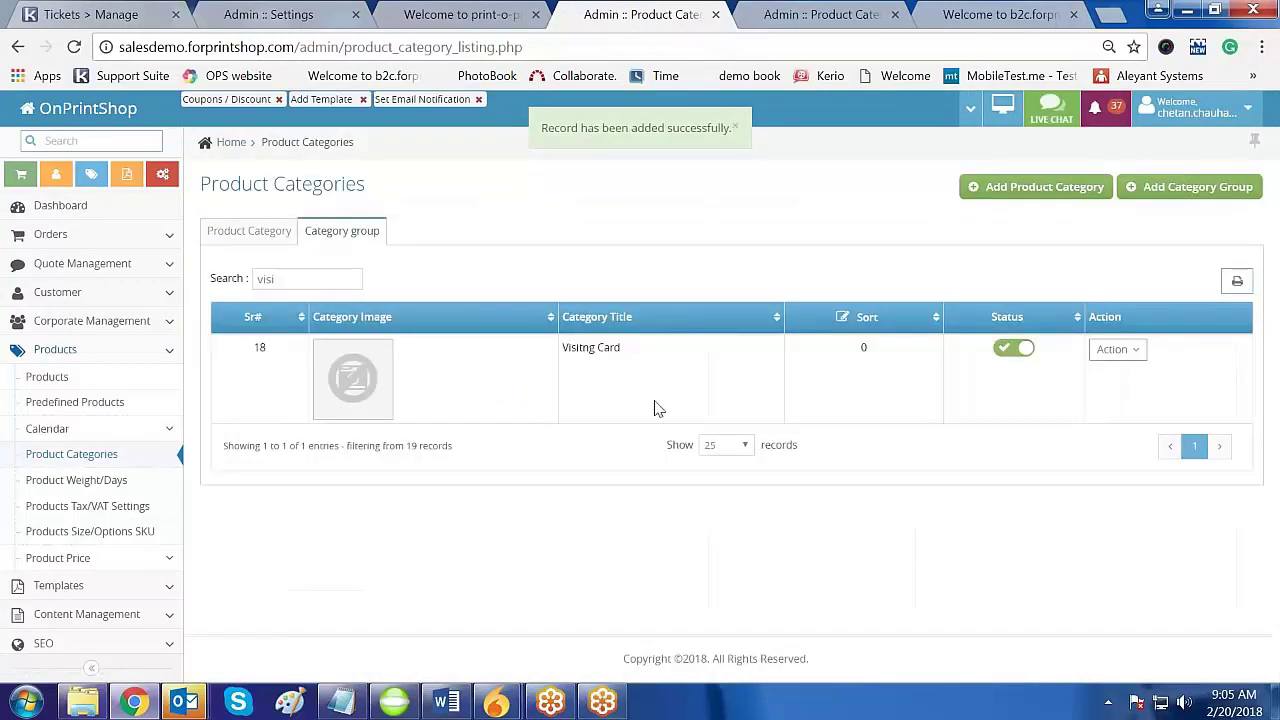
Search the product categories for "pre" and check the title and category group of the Premium Business Cards entry
click(249, 231)
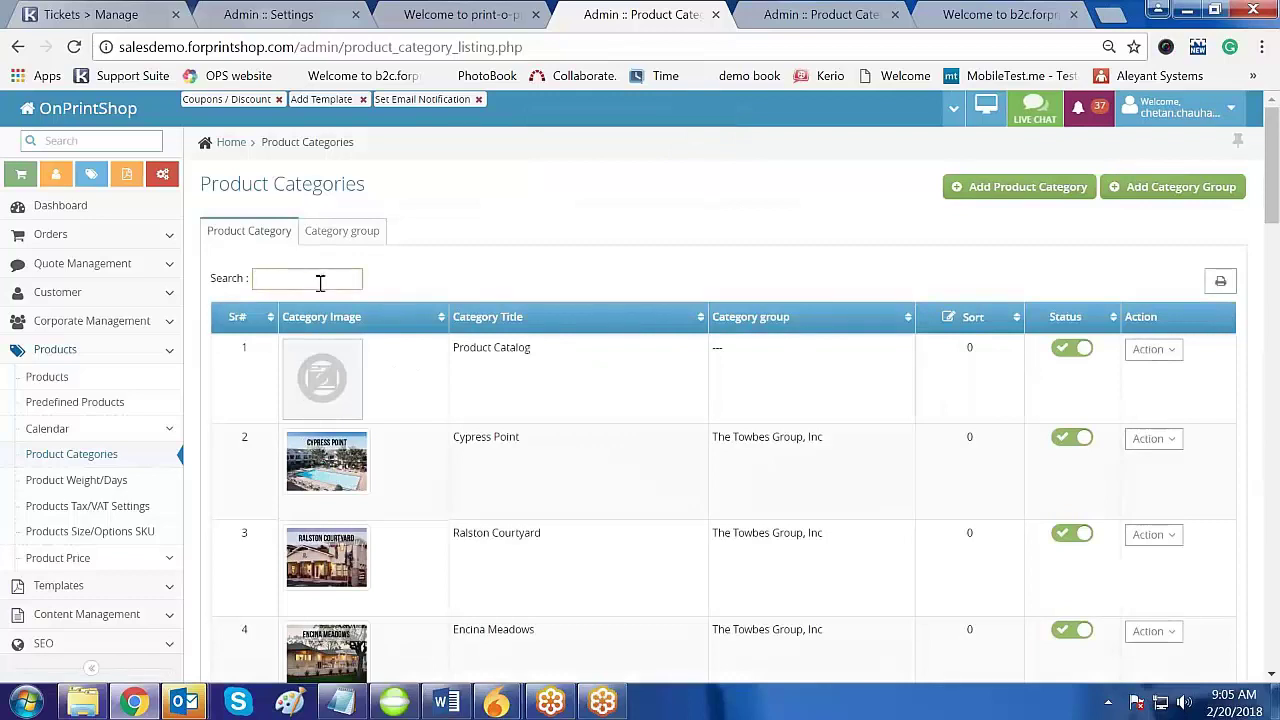
text(pre)
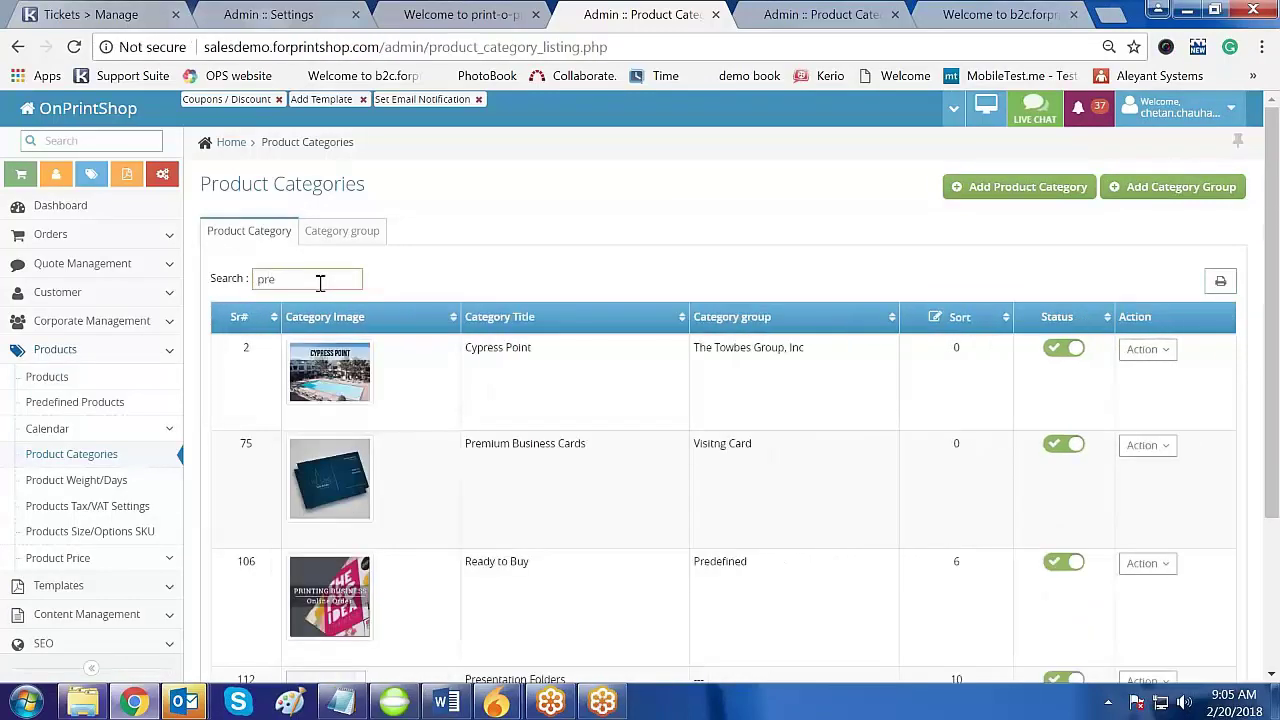
drag(466, 450, 587, 446)
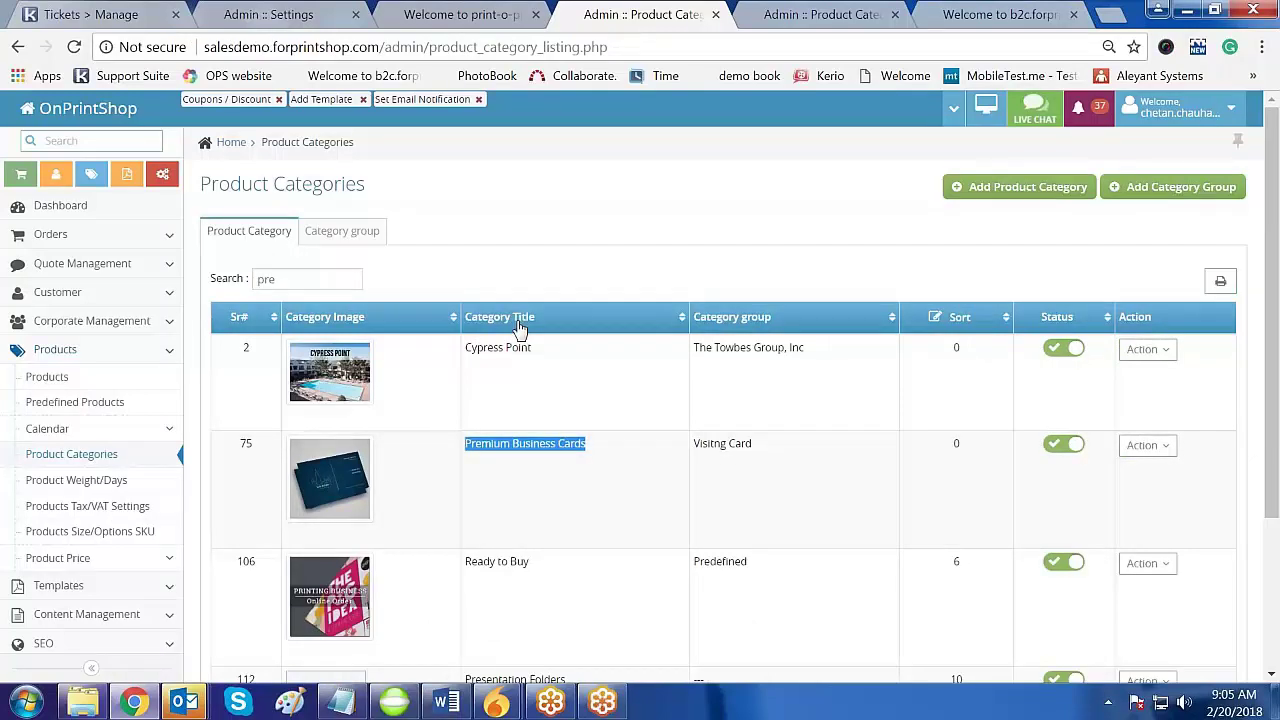
drag(695, 447, 756, 447)
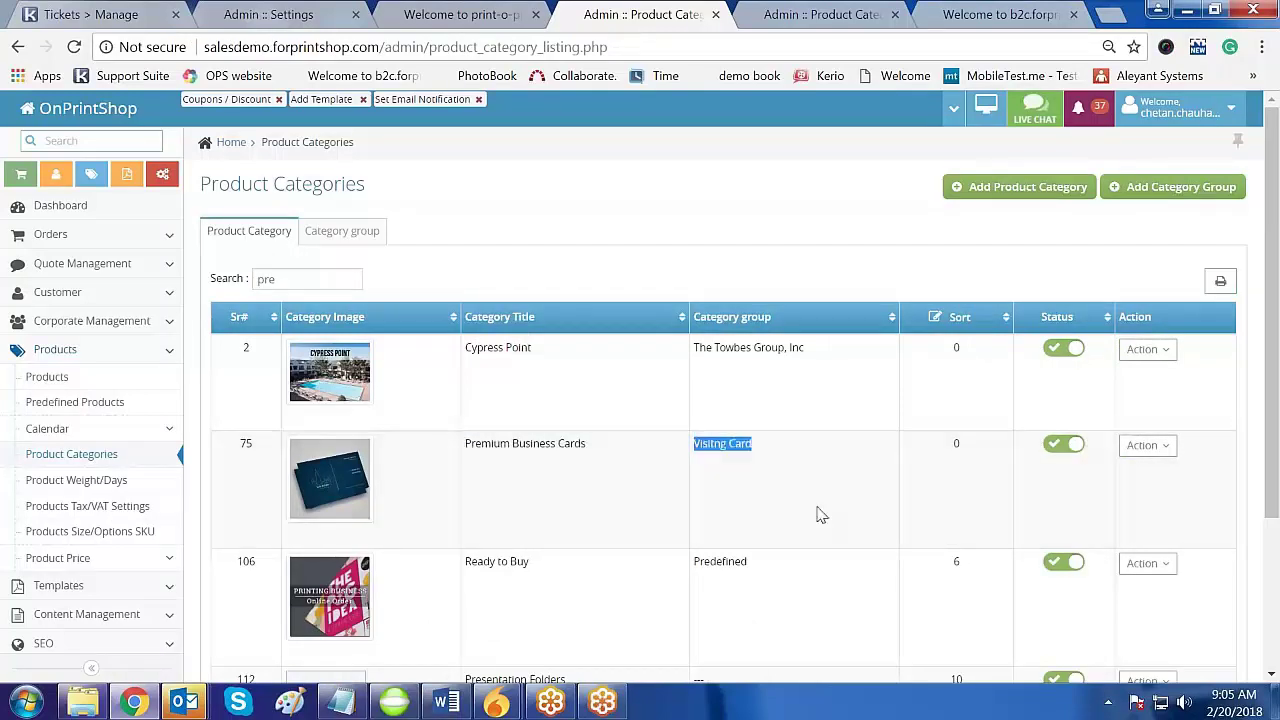
Check the storefront's Products menu for the Visitng Card group and return to the admin's product category list
click(460, 14)
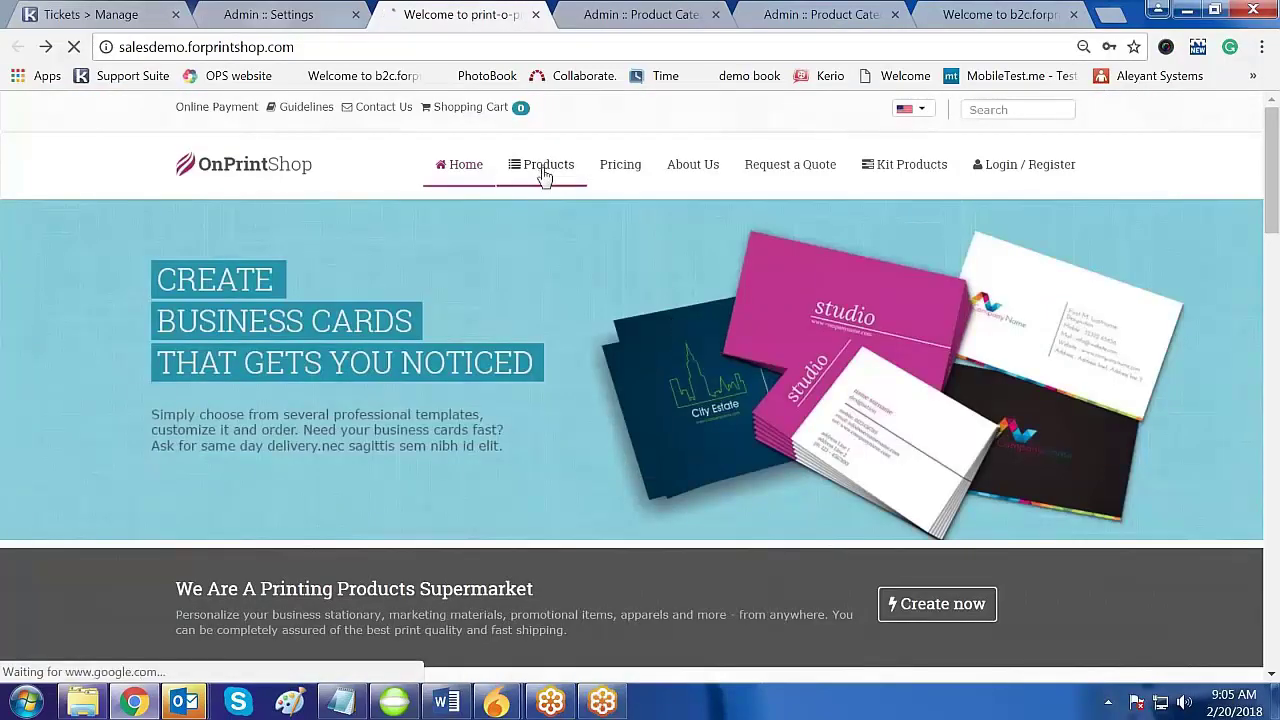
mouse_move(543, 166)
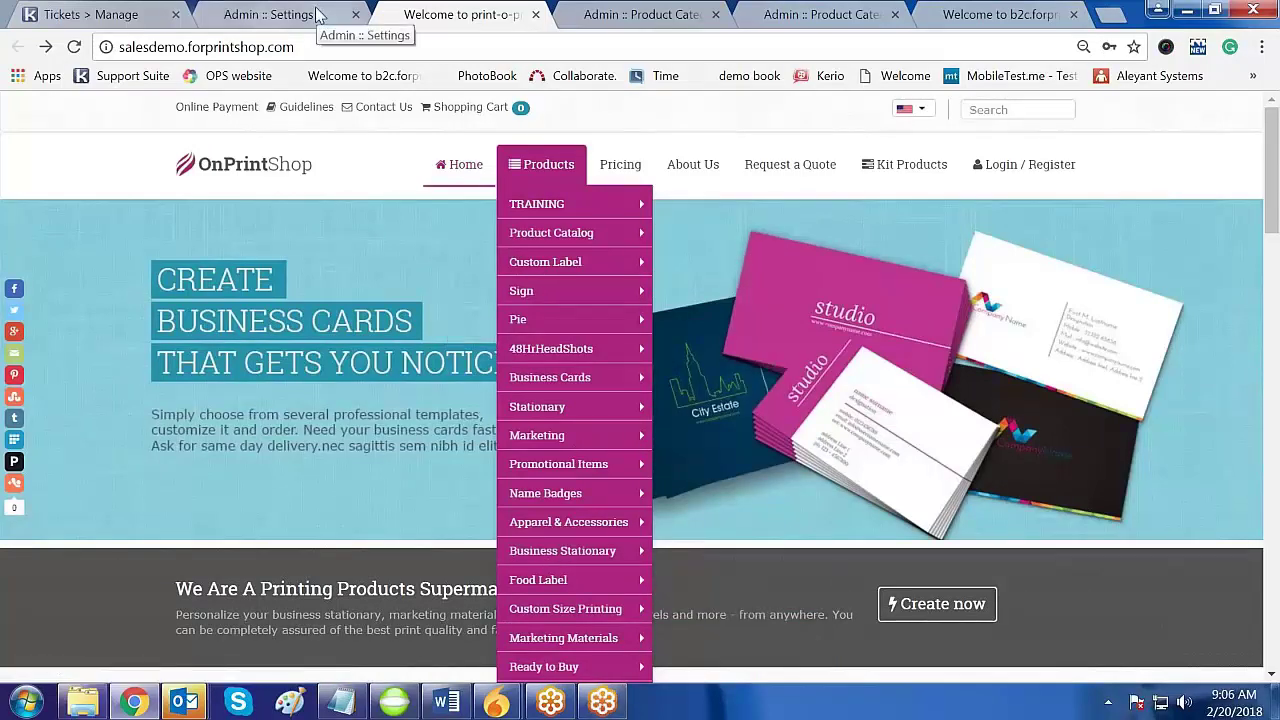
click(633, 14)
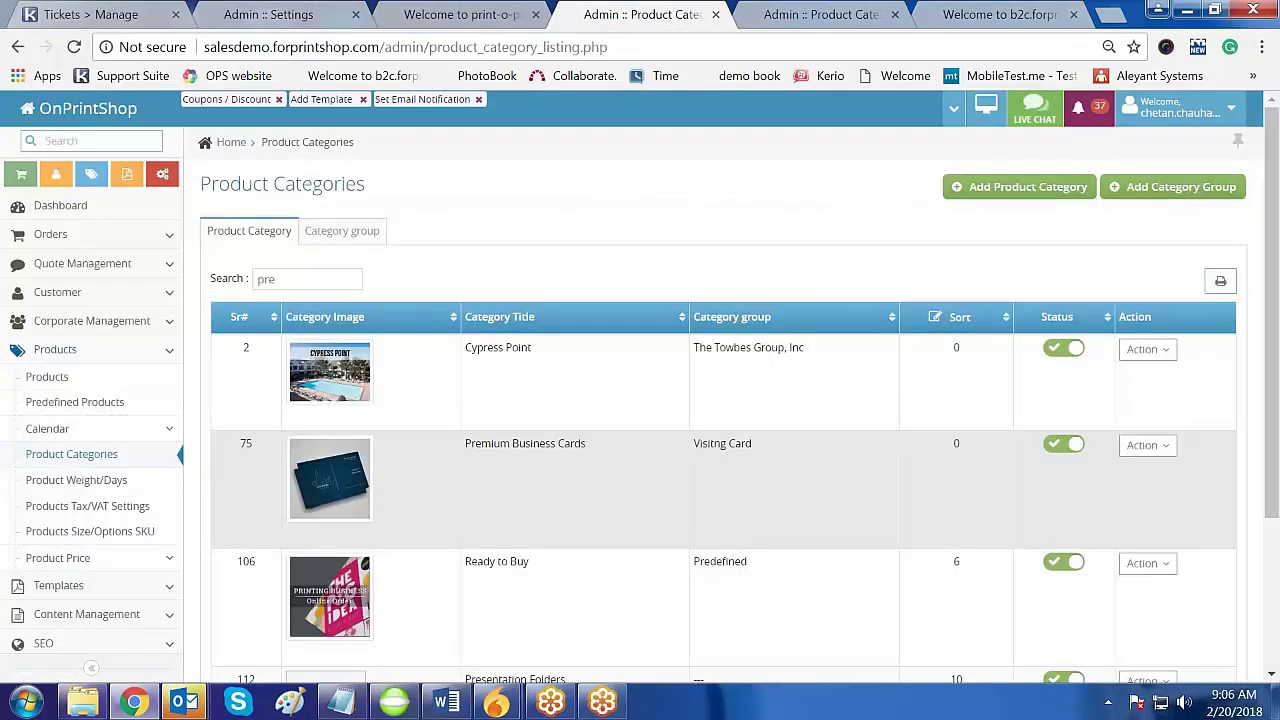
Start a new product category titled "Economic Business Cards"
click(134, 380)
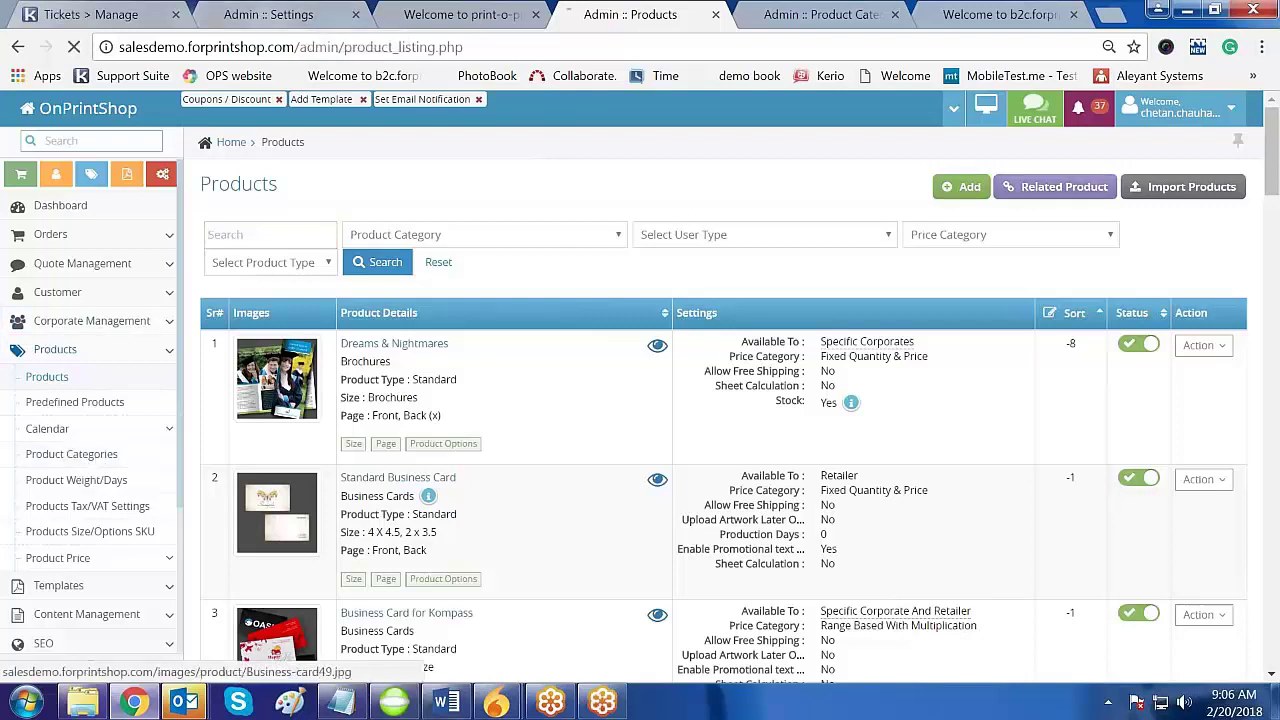
click(72, 454)
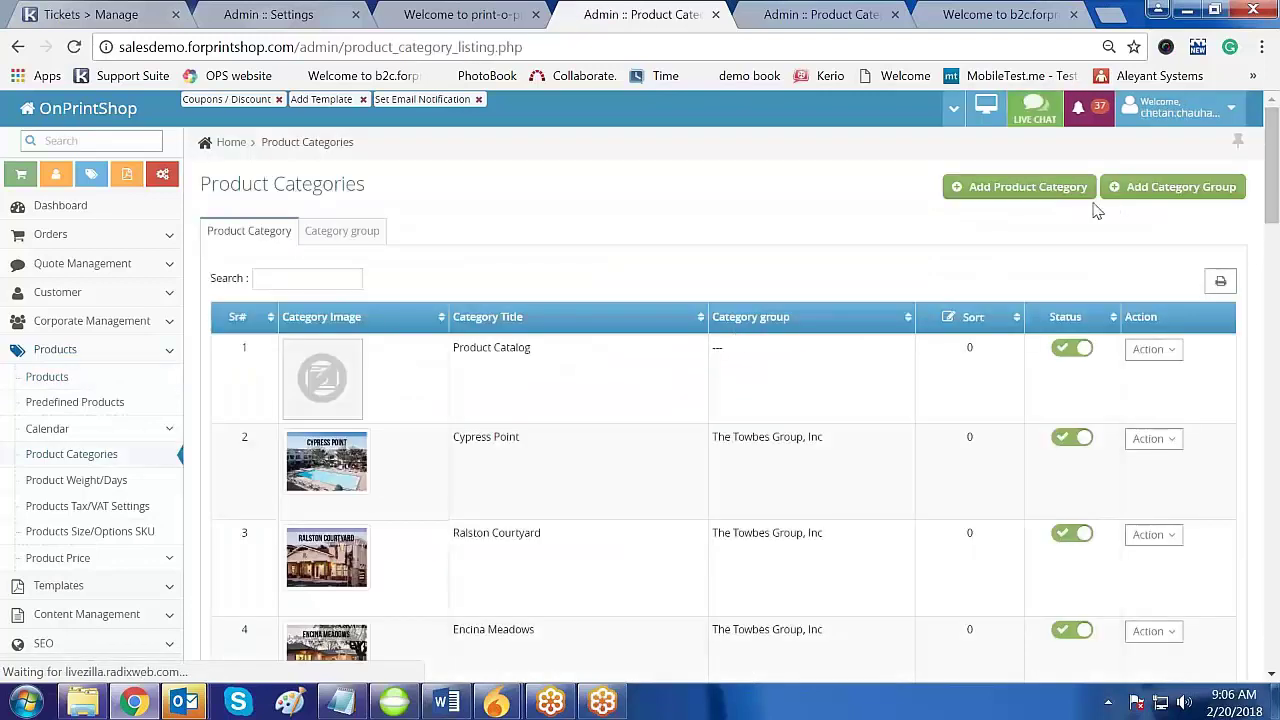
click(1053, 196)
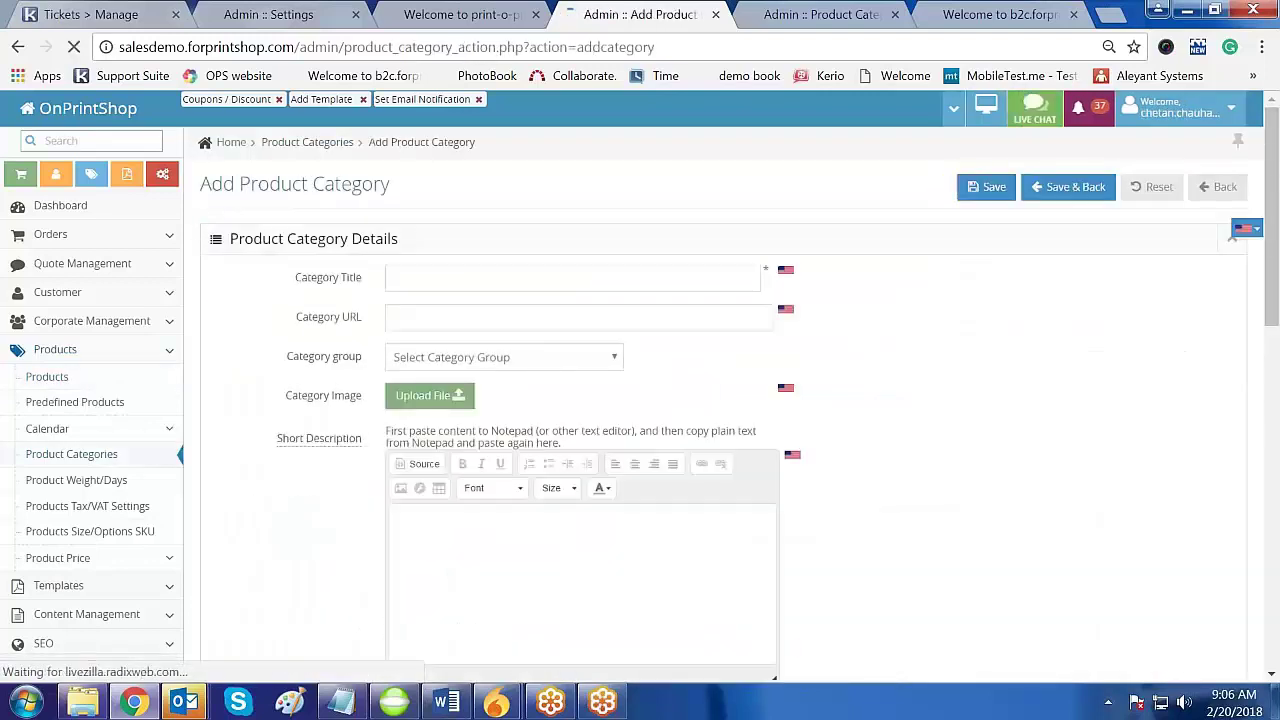
click(572, 277)
text(Ec)
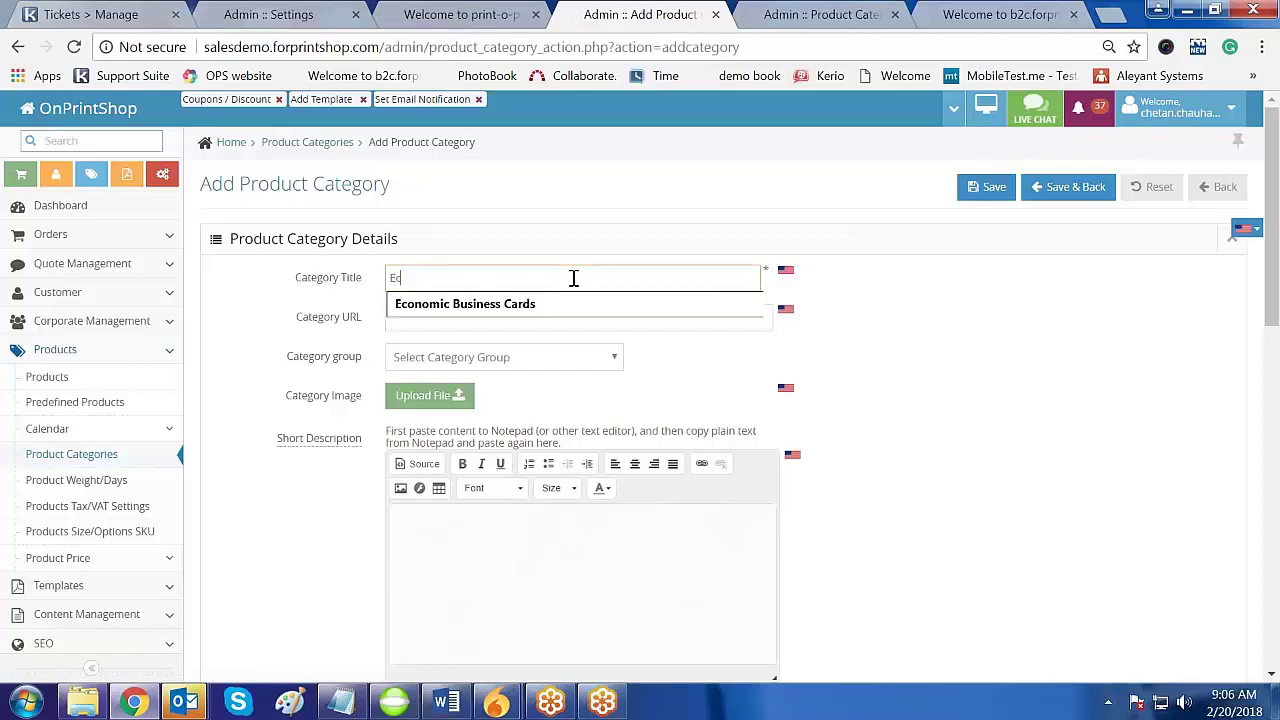
text(o)
key(Down)
key(Return)
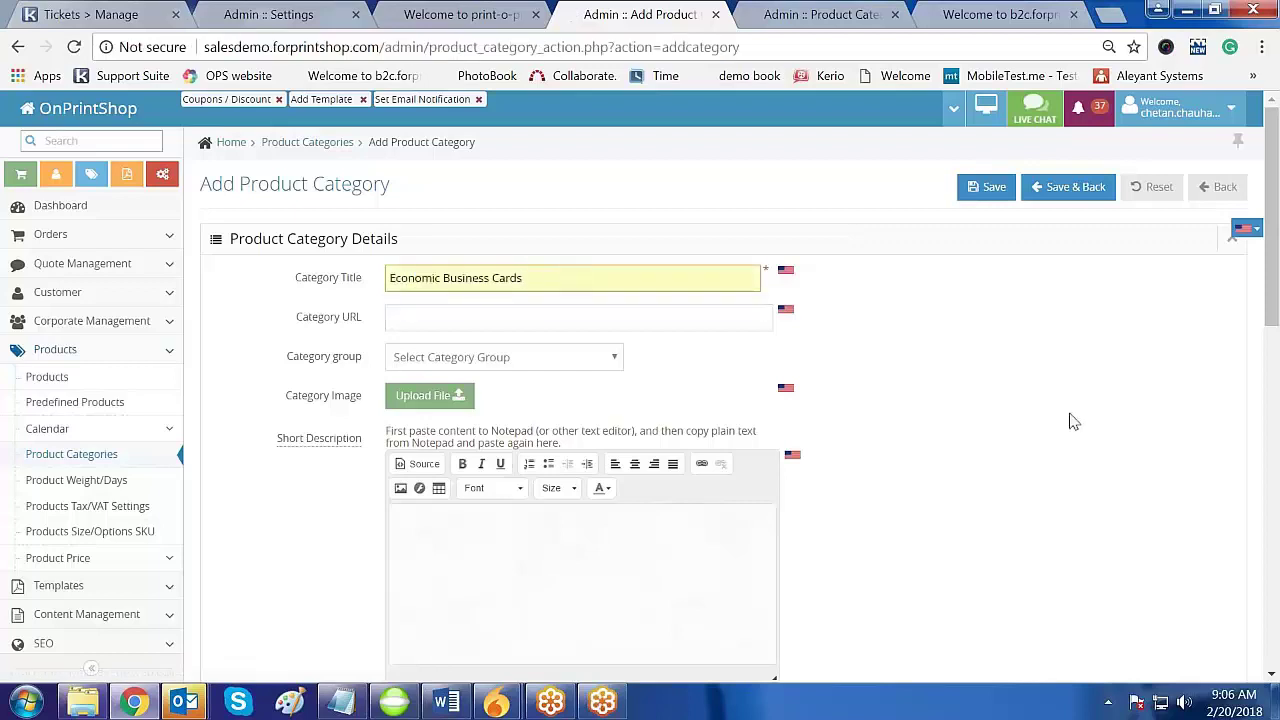
Upload the business-cardss picture as the category image and save the new category, returning to the listing
click(430, 395)
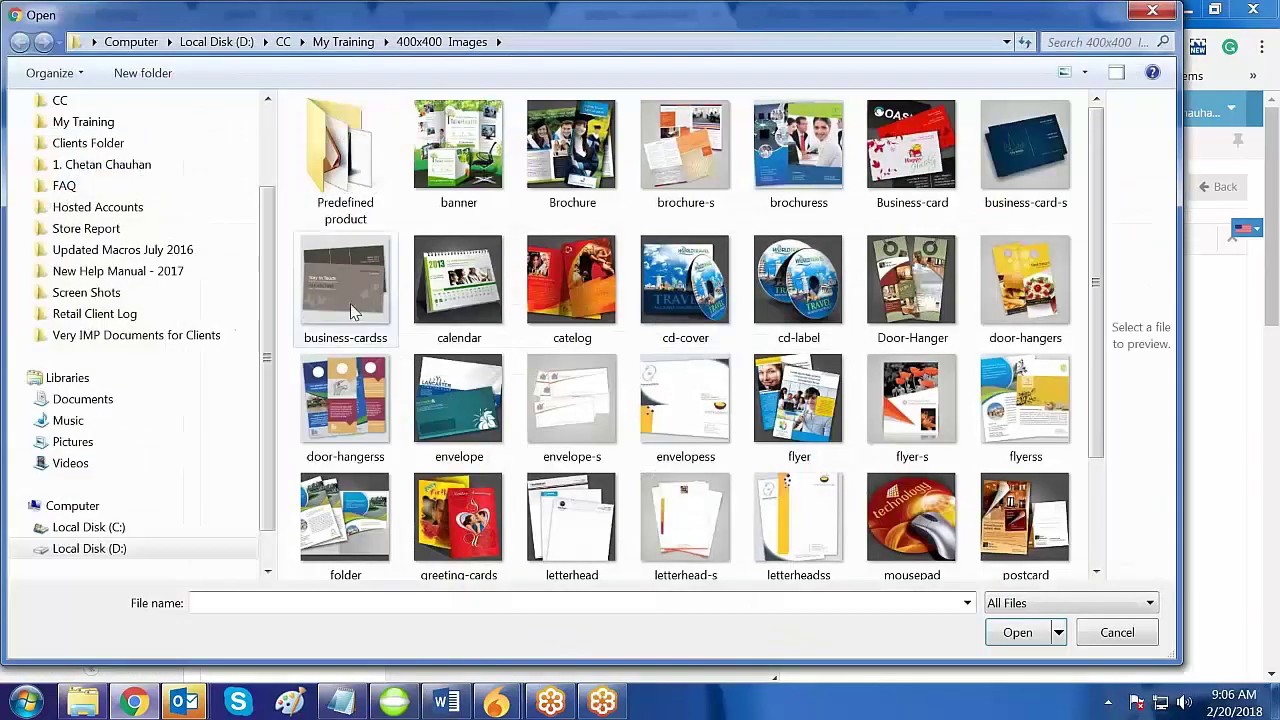
click(348, 293)
double_click(348, 293)
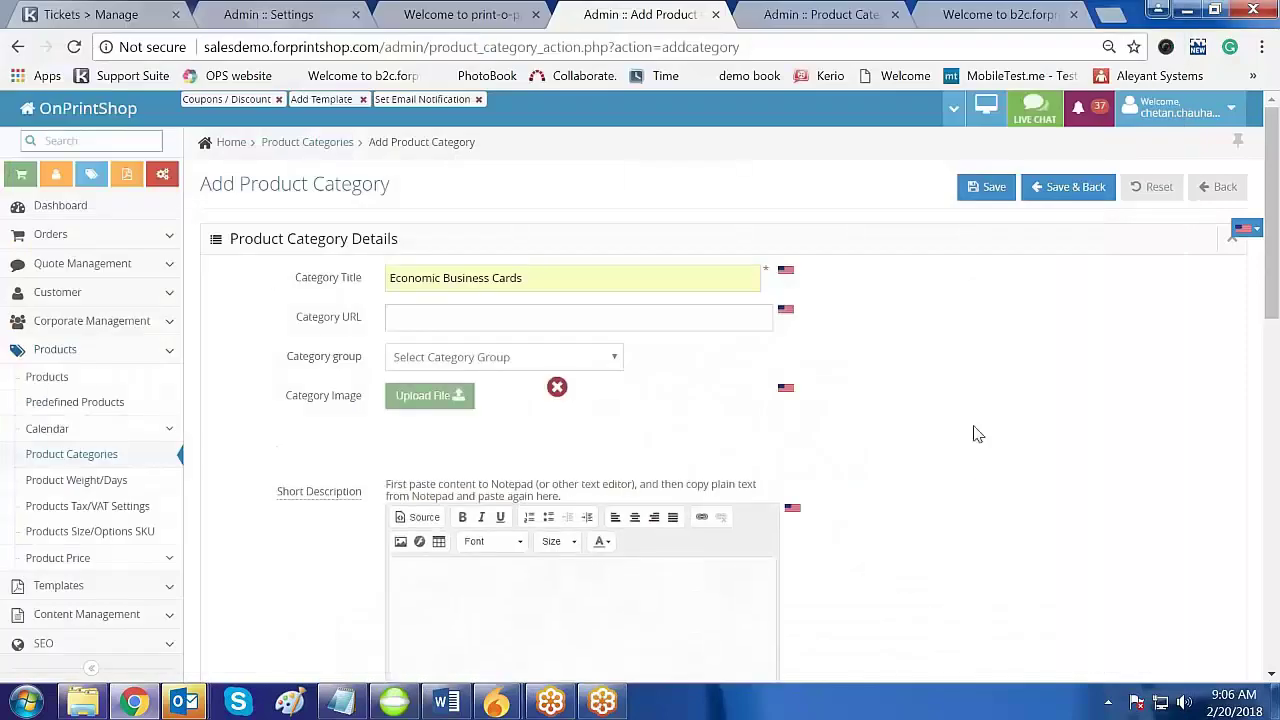
scroll(979, 402, down, 1)
scroll(979, 402, down, 2)
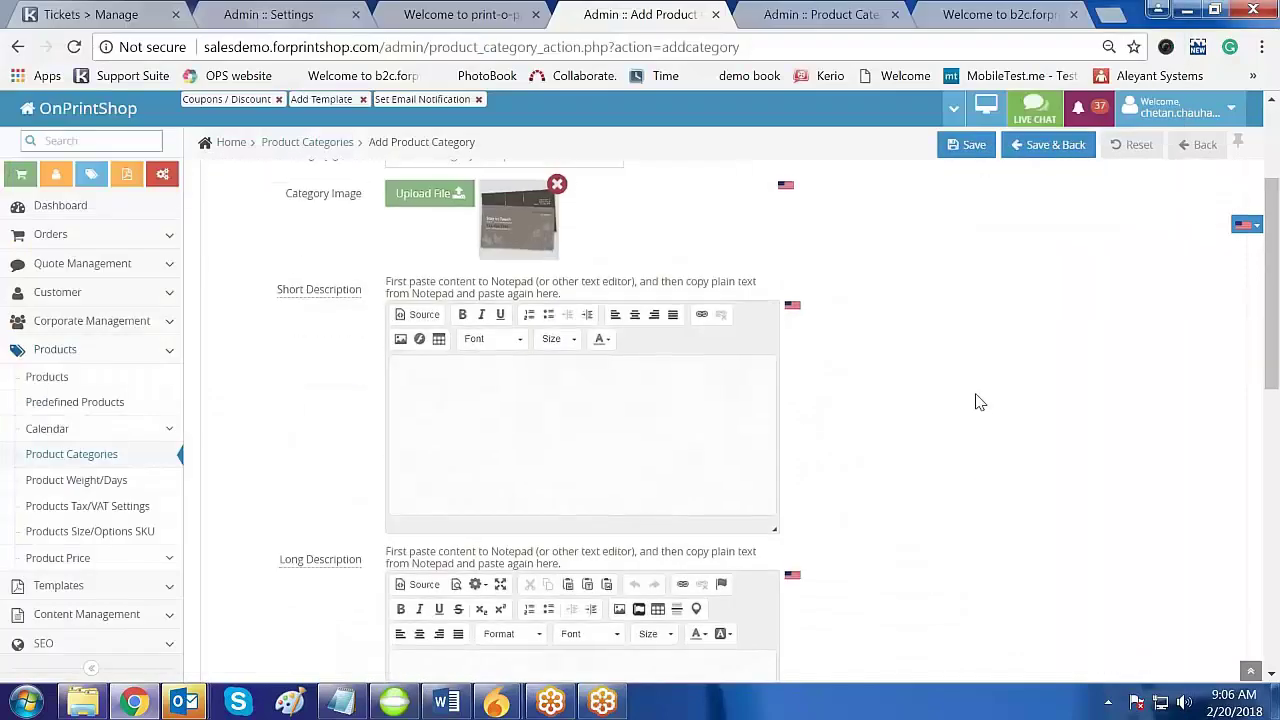
scroll(974, 400, up, 3)
click(1068, 188)
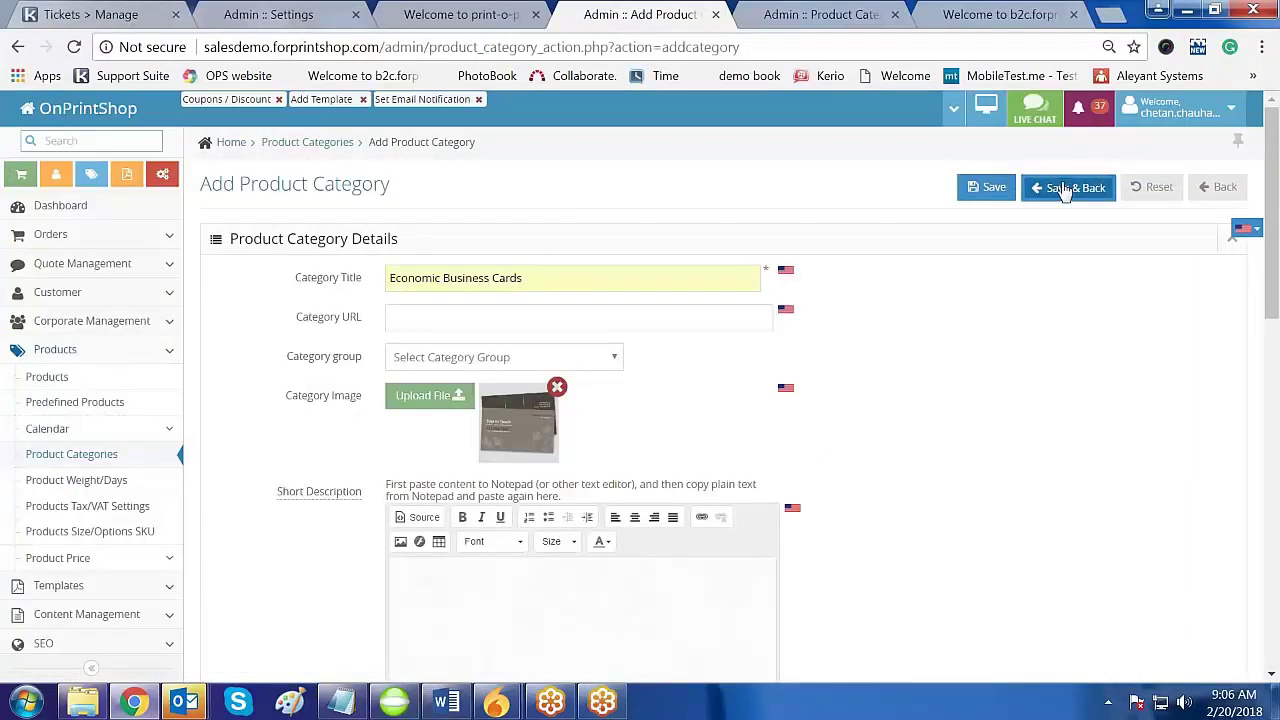
Edit the Economic Business Cards category to assign it to the "Visitng Card" group, and save it back to the listing
click(1170, 352)
click(1134, 376)
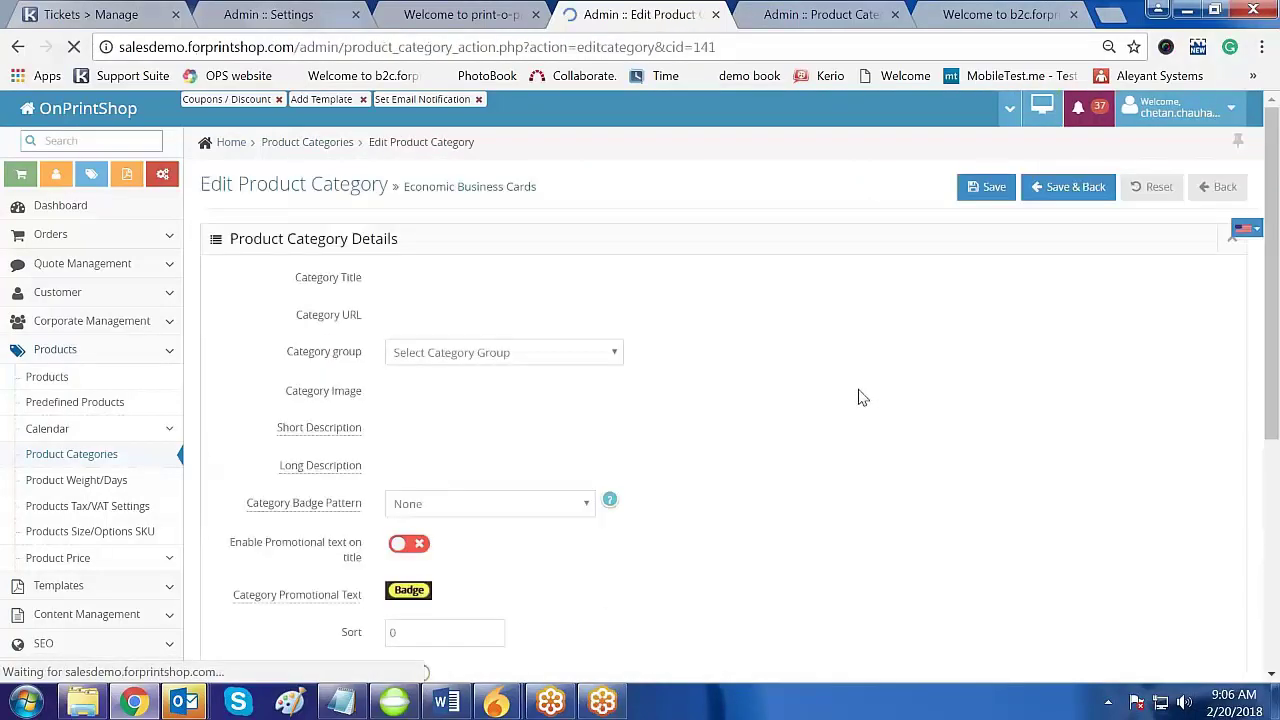
click(578, 360)
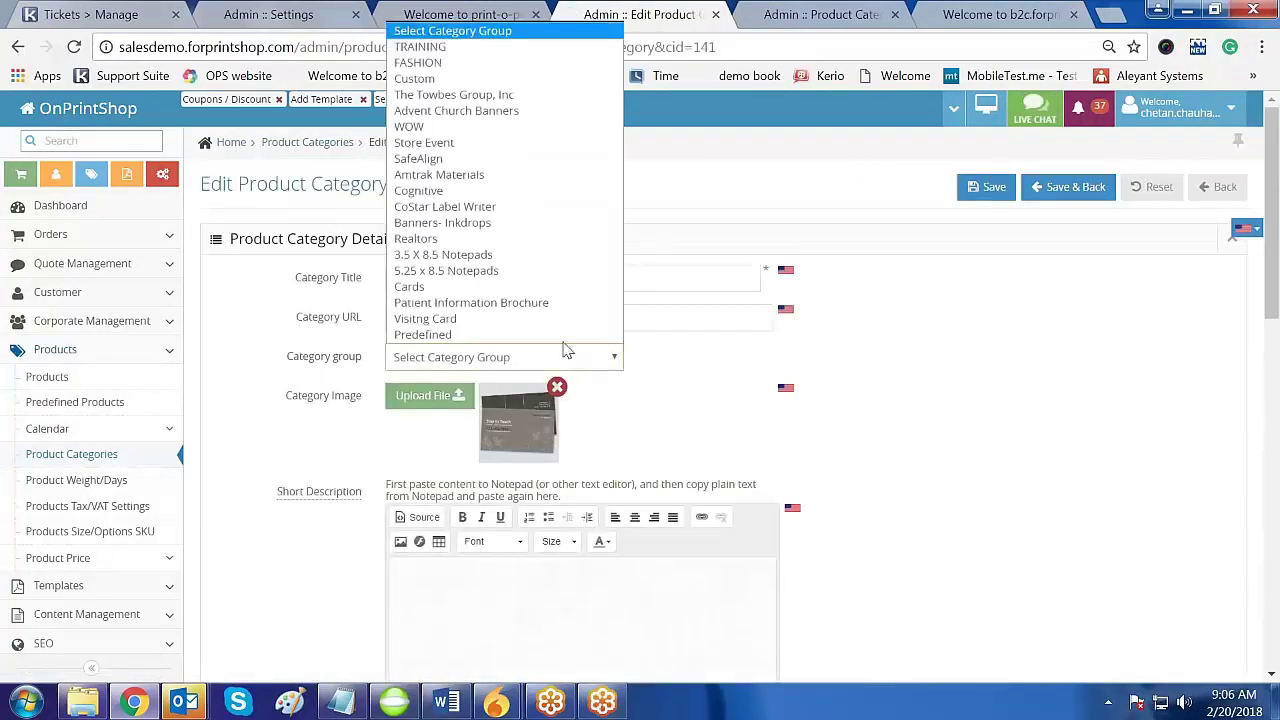
click(458, 320)
click(1090, 195)
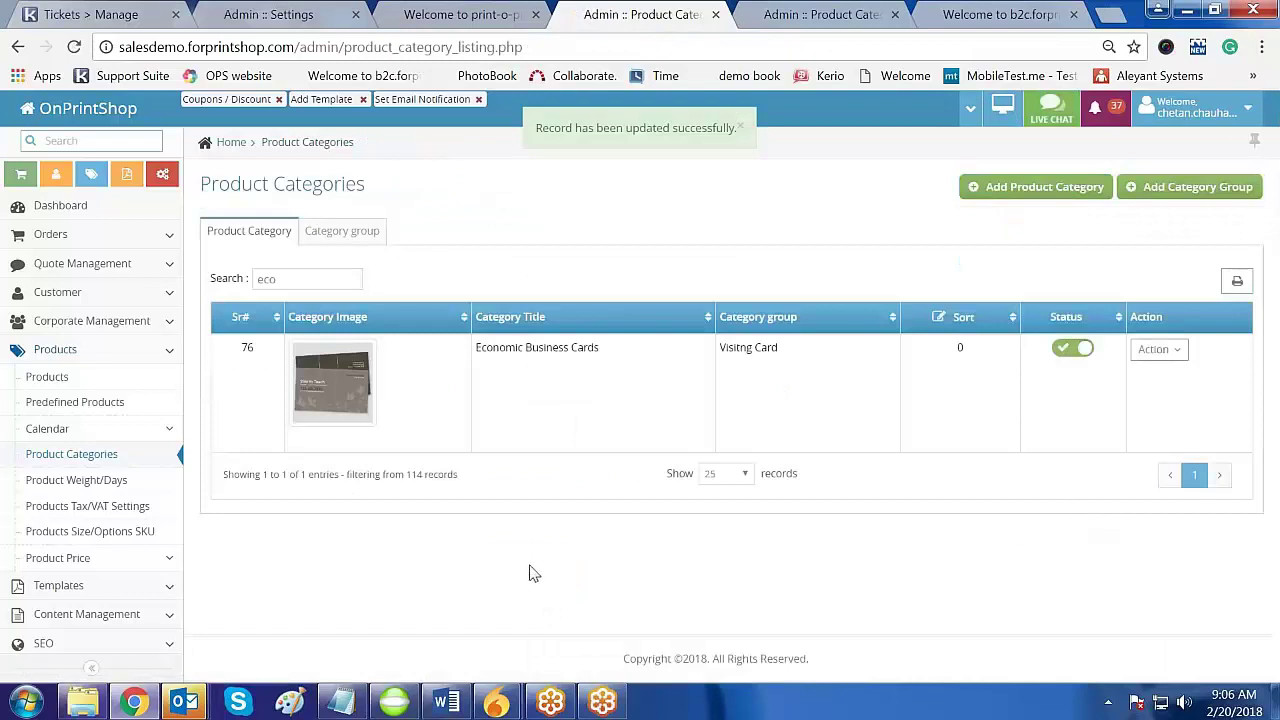
drag(599, 348, 492, 348)
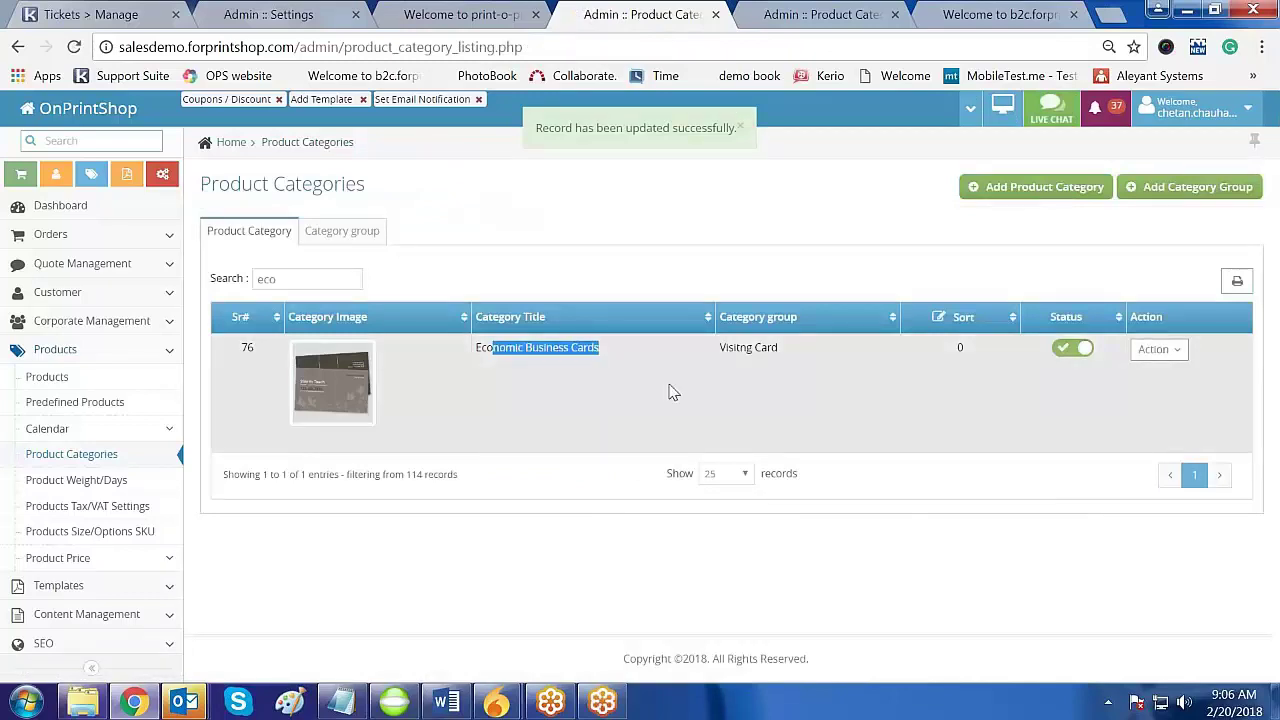
click(731, 368)
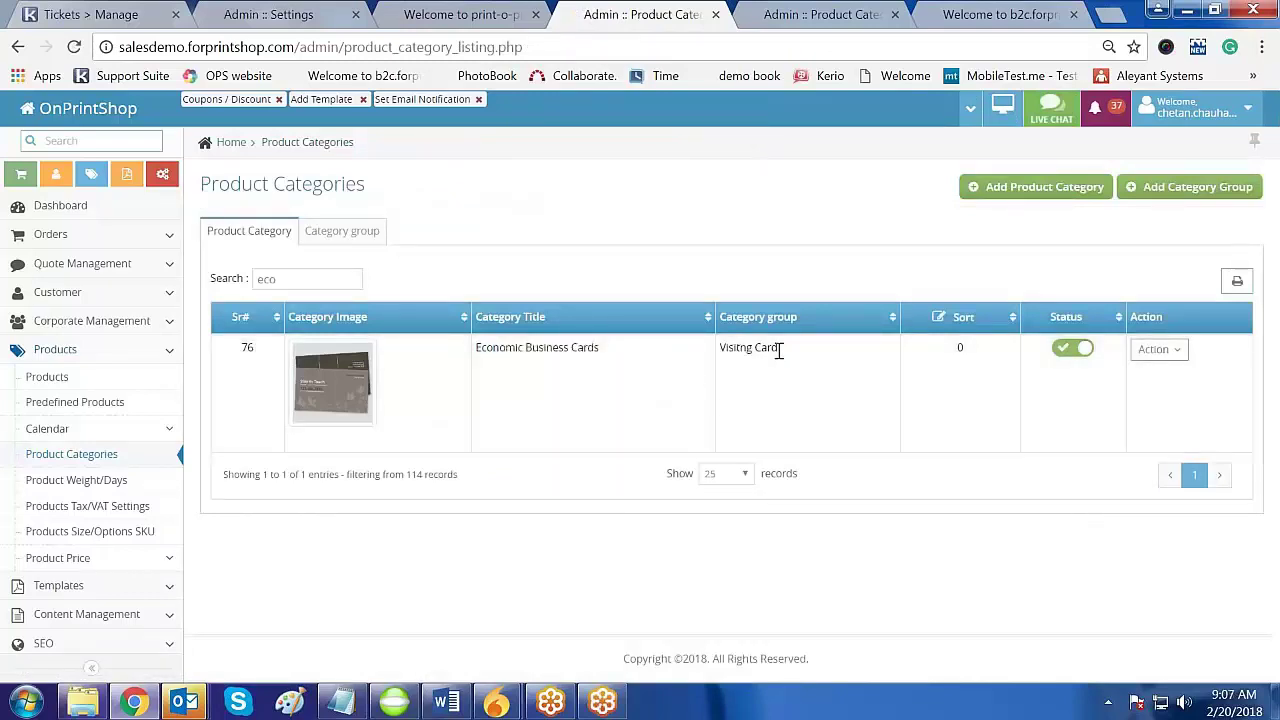
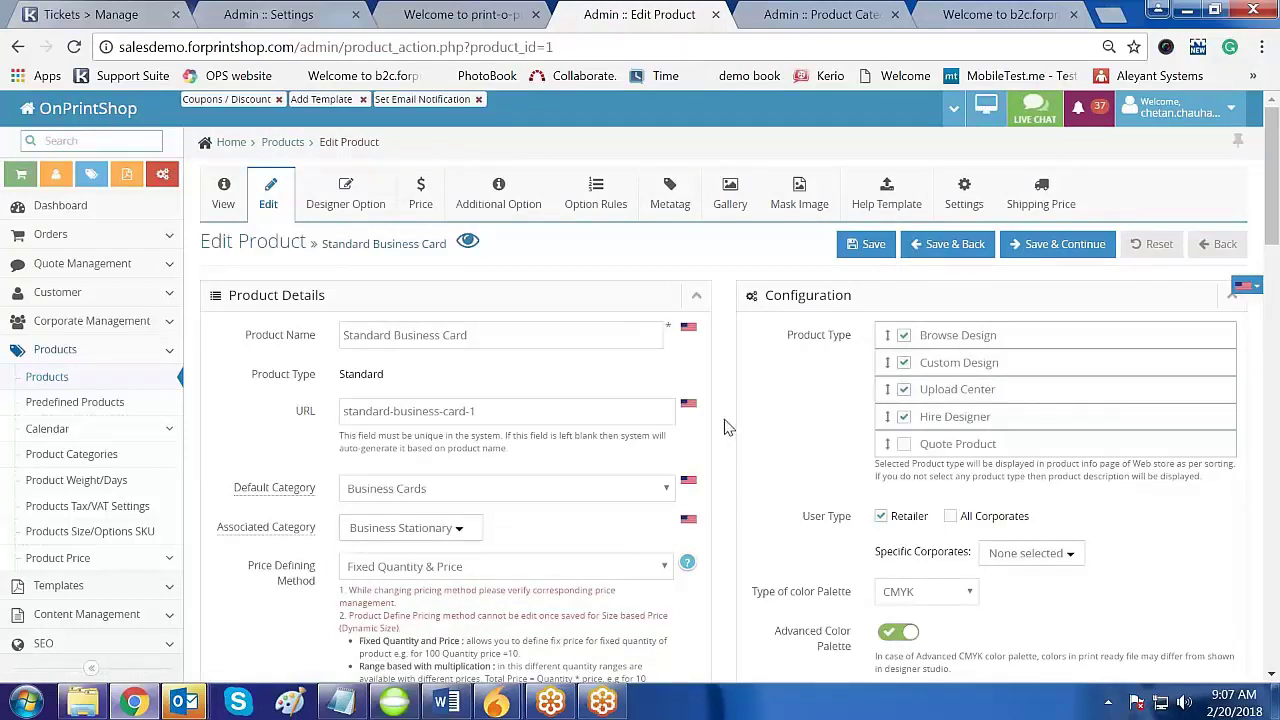
Set the Standard Business Card product's default category to Economic Business Cards and save it, returning to the product listing
scroll(727, 427, down, 1)
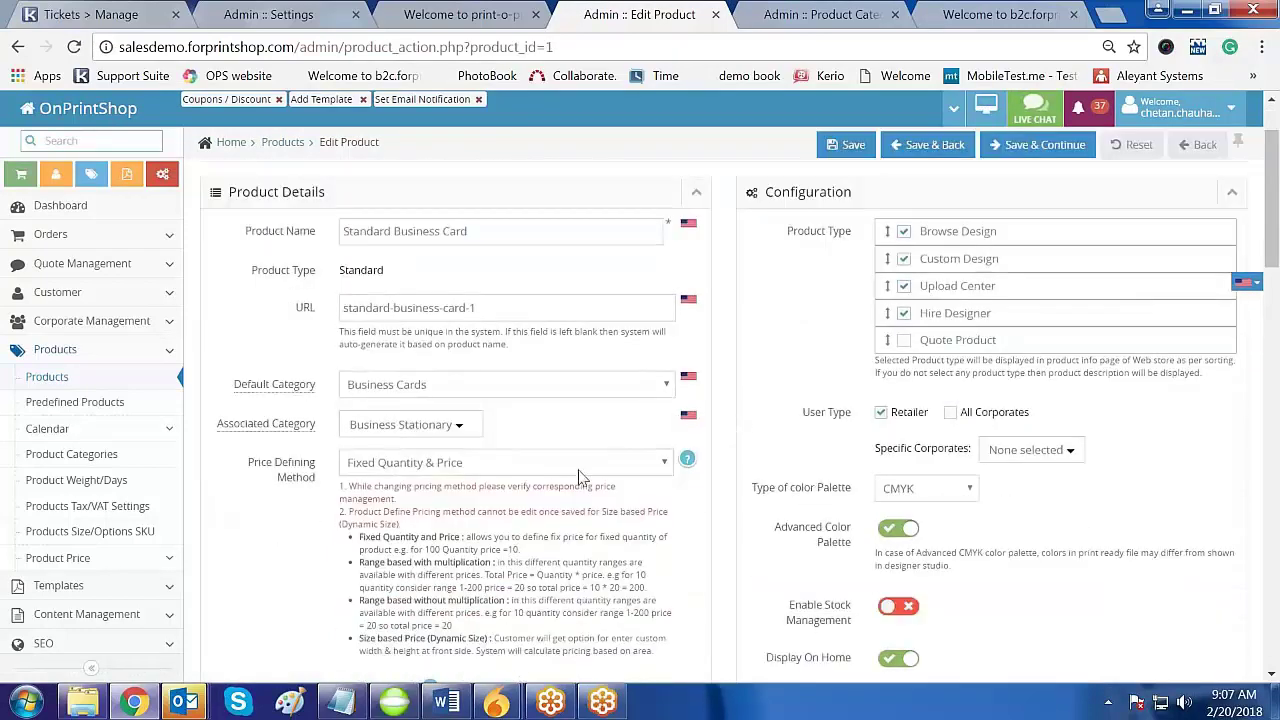
mouse_move(305, 428)
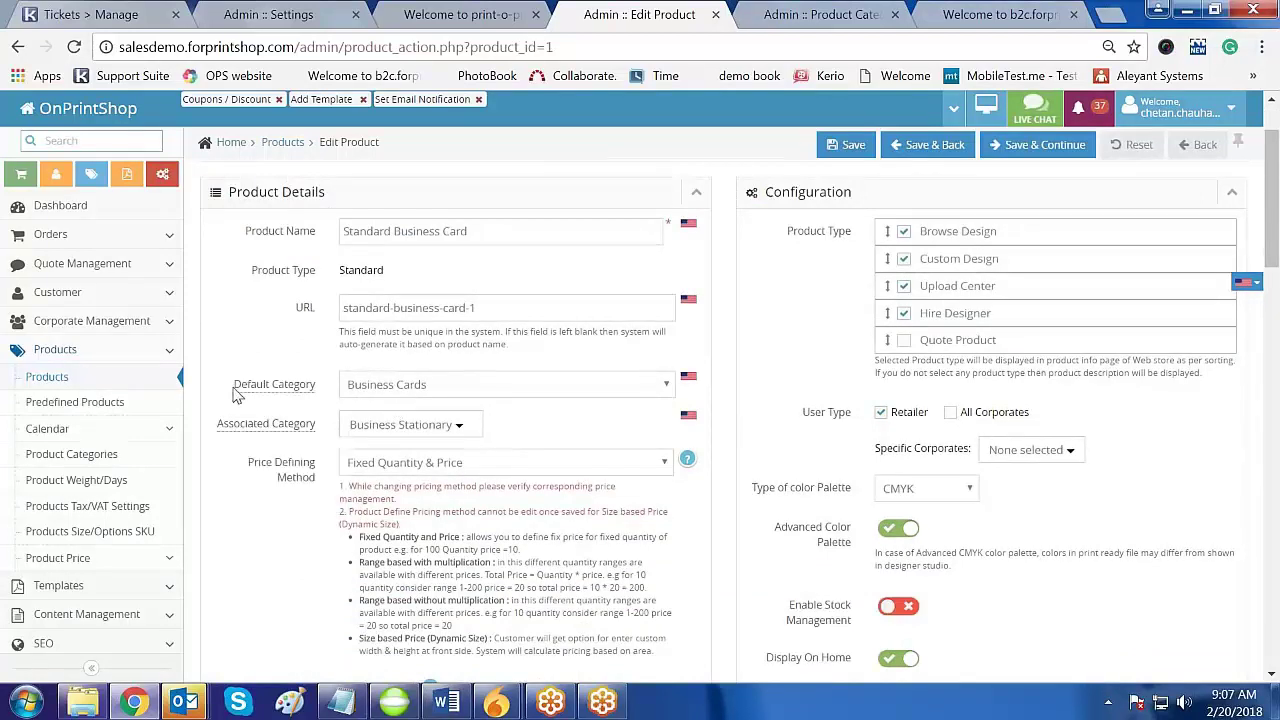
drag(234, 386, 470, 398)
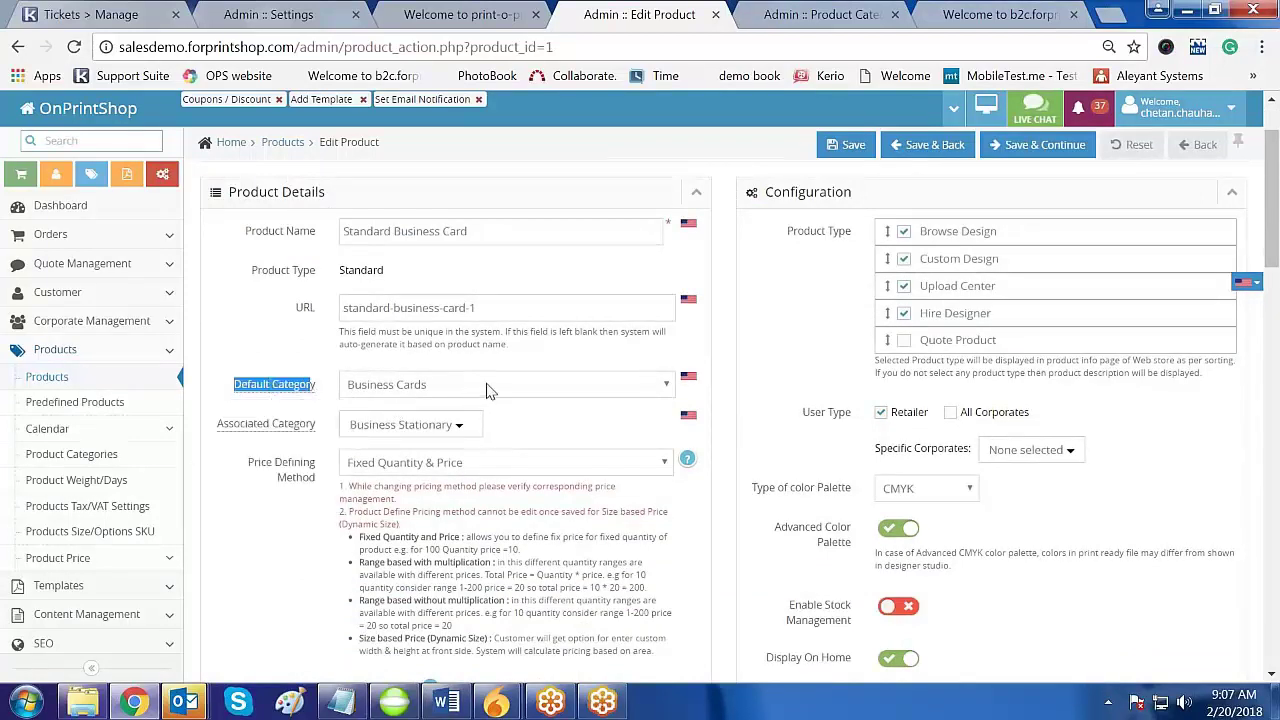
click(489, 390)
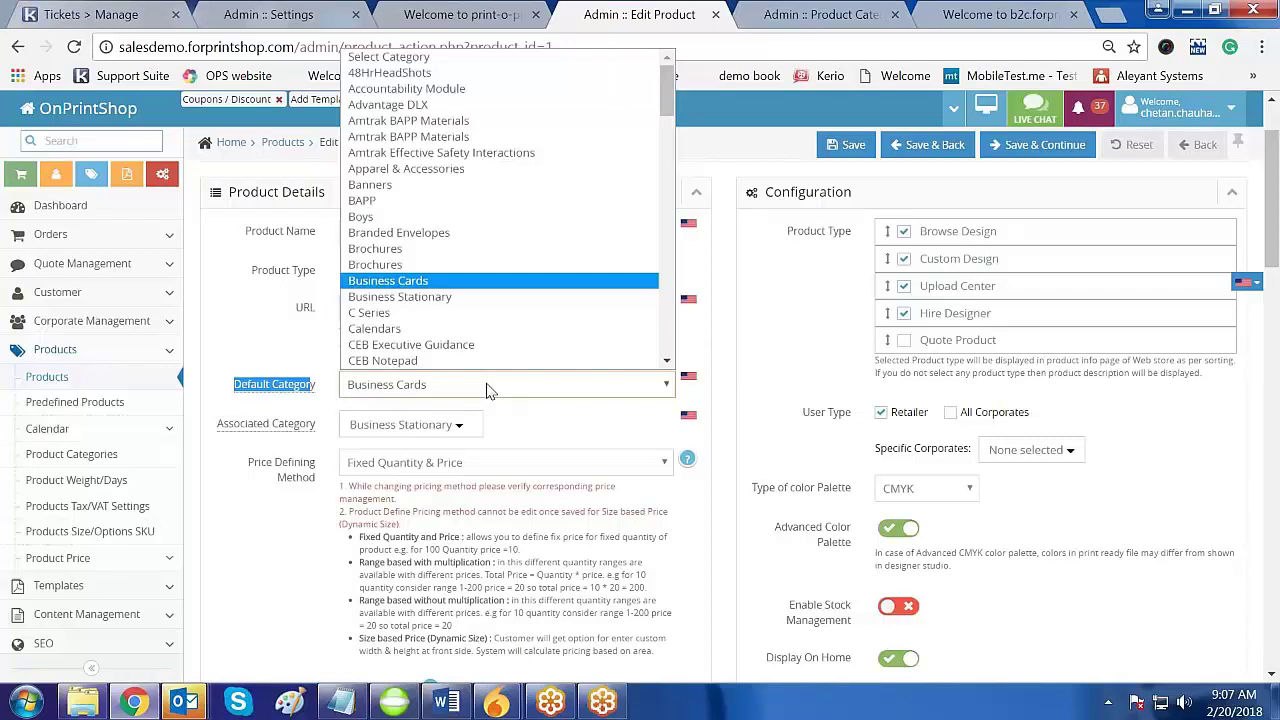
key(e)
key(Return)
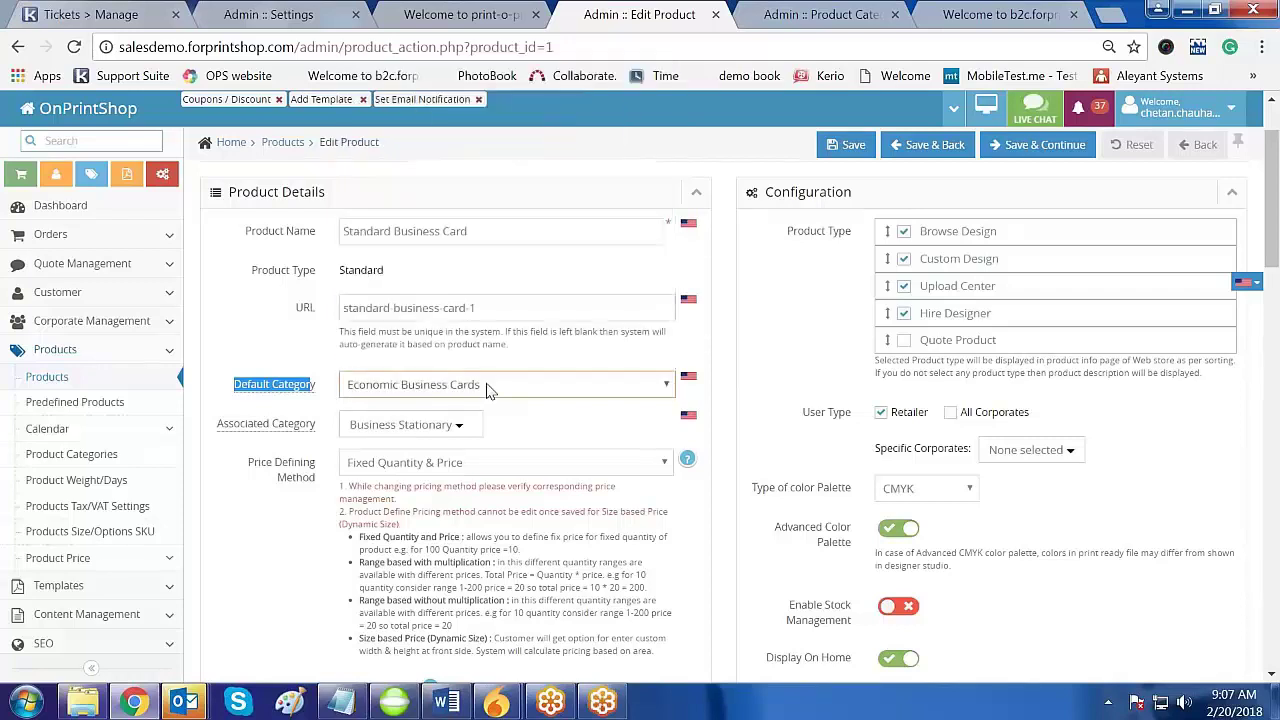
click(930, 145)
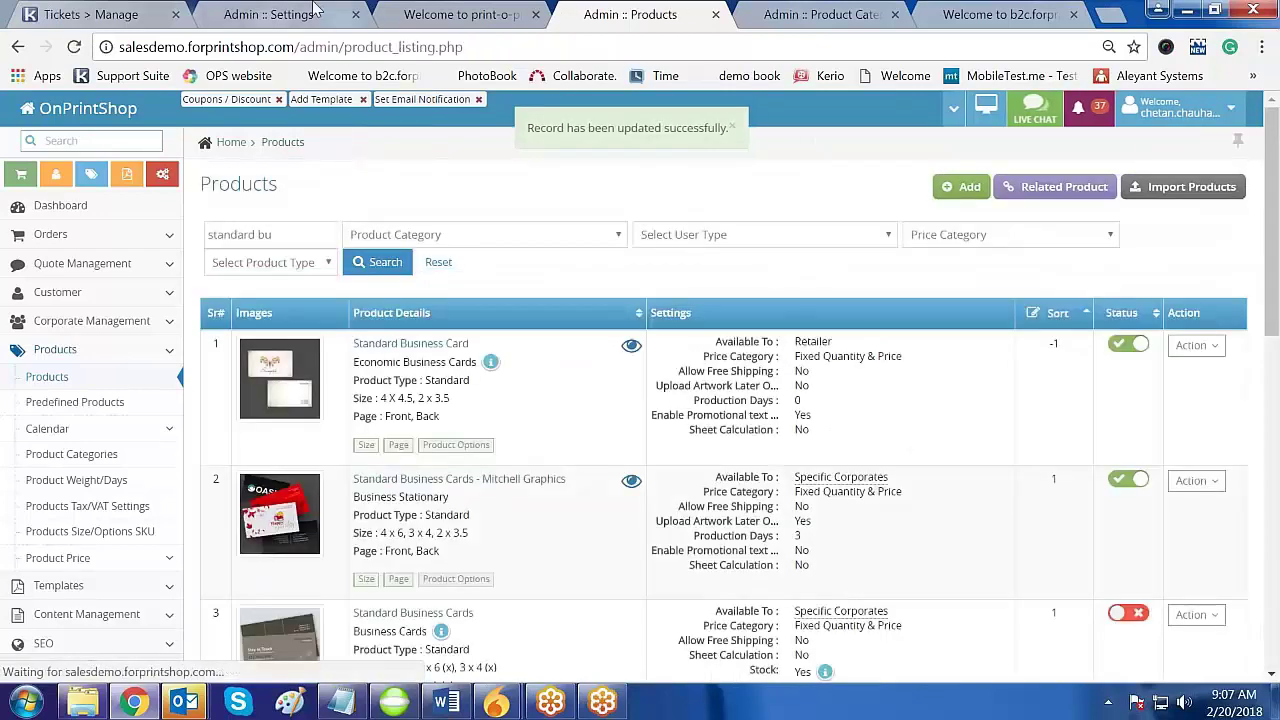
Switch to the admin's Settings page and open the product category list from there
click(268, 14)
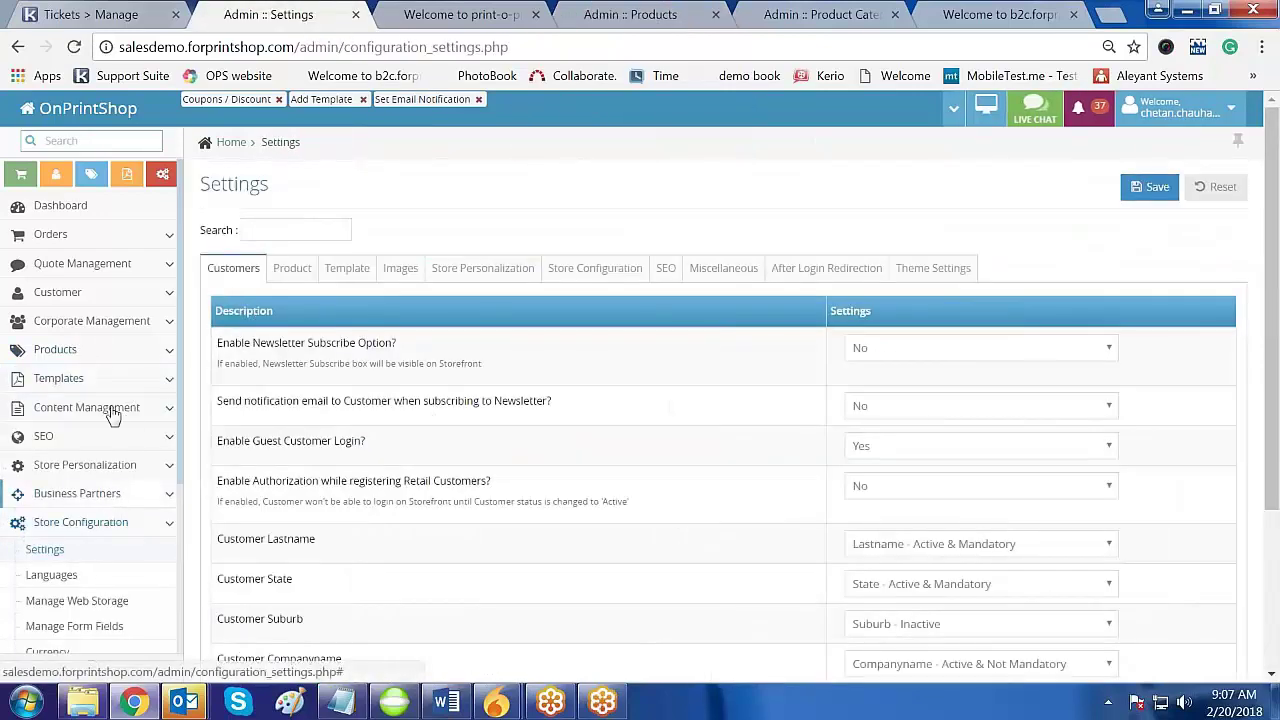
click(110, 351)
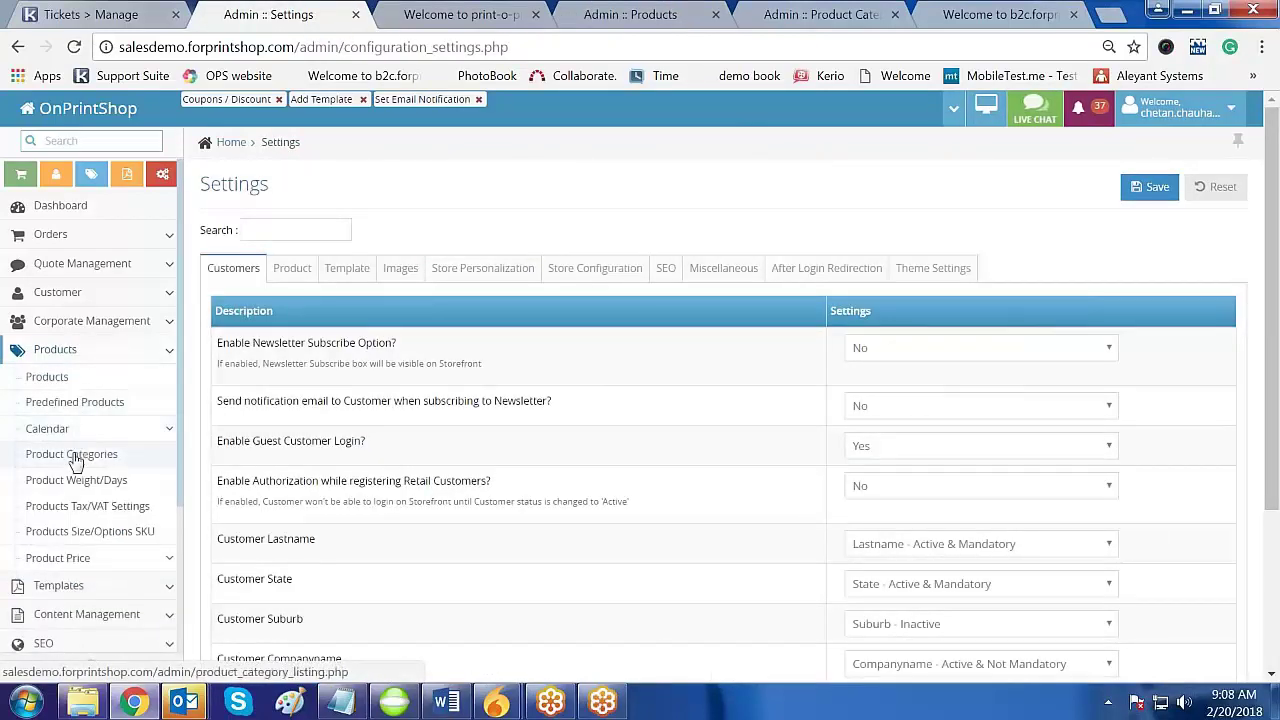
click(80, 456)
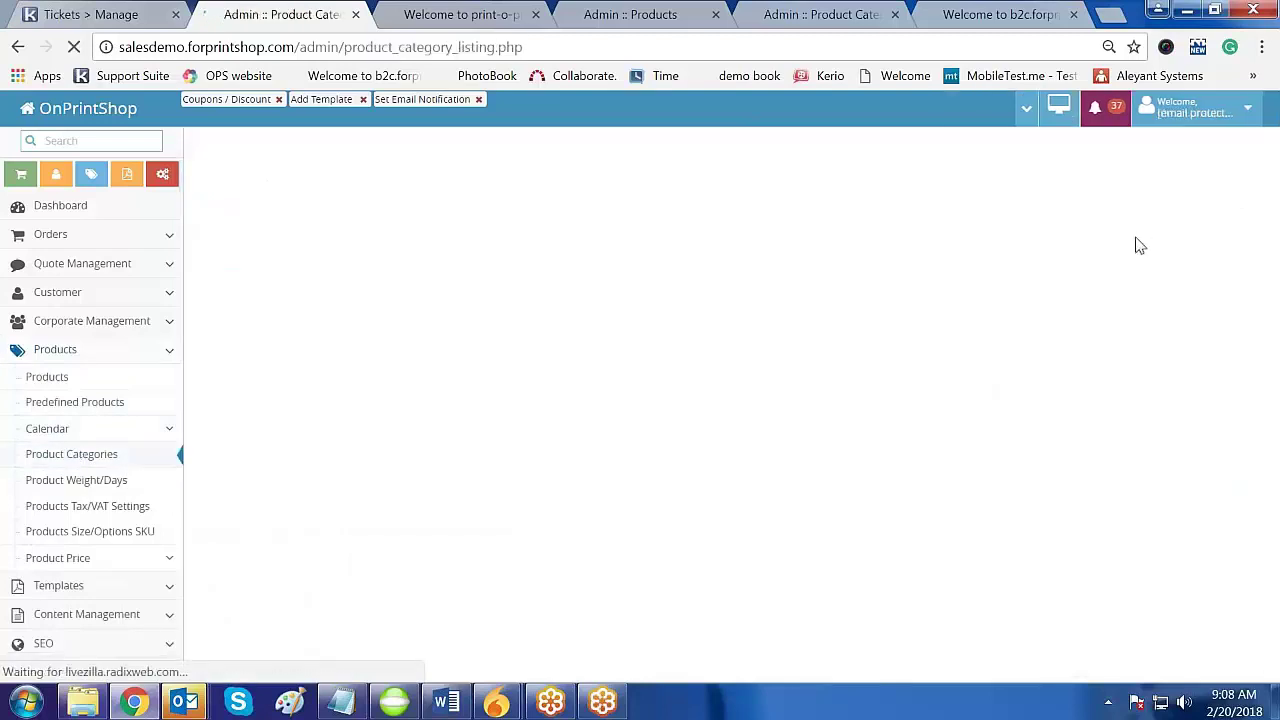
Check the storefront's Products menu for the Visitng Card group and view the categories and products nested under it
click(460, 14)
mouse_move(541, 164)
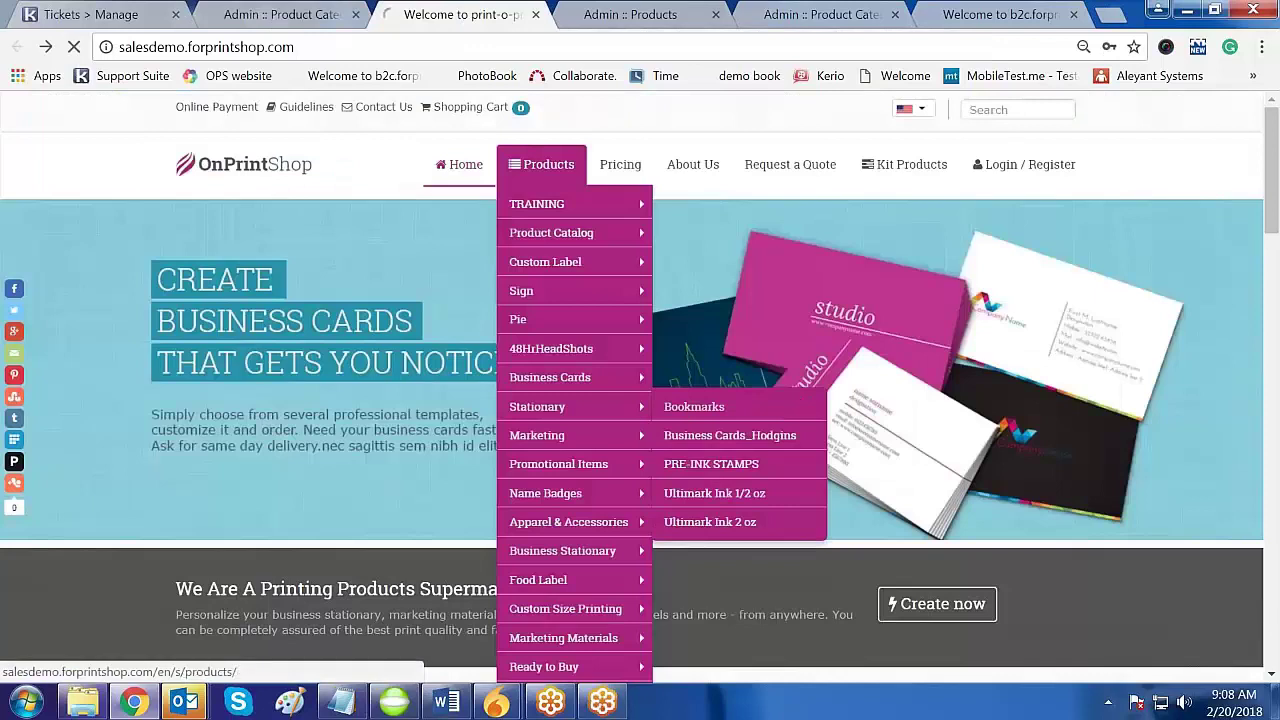
click(694, 406)
mouse_move(541, 168)
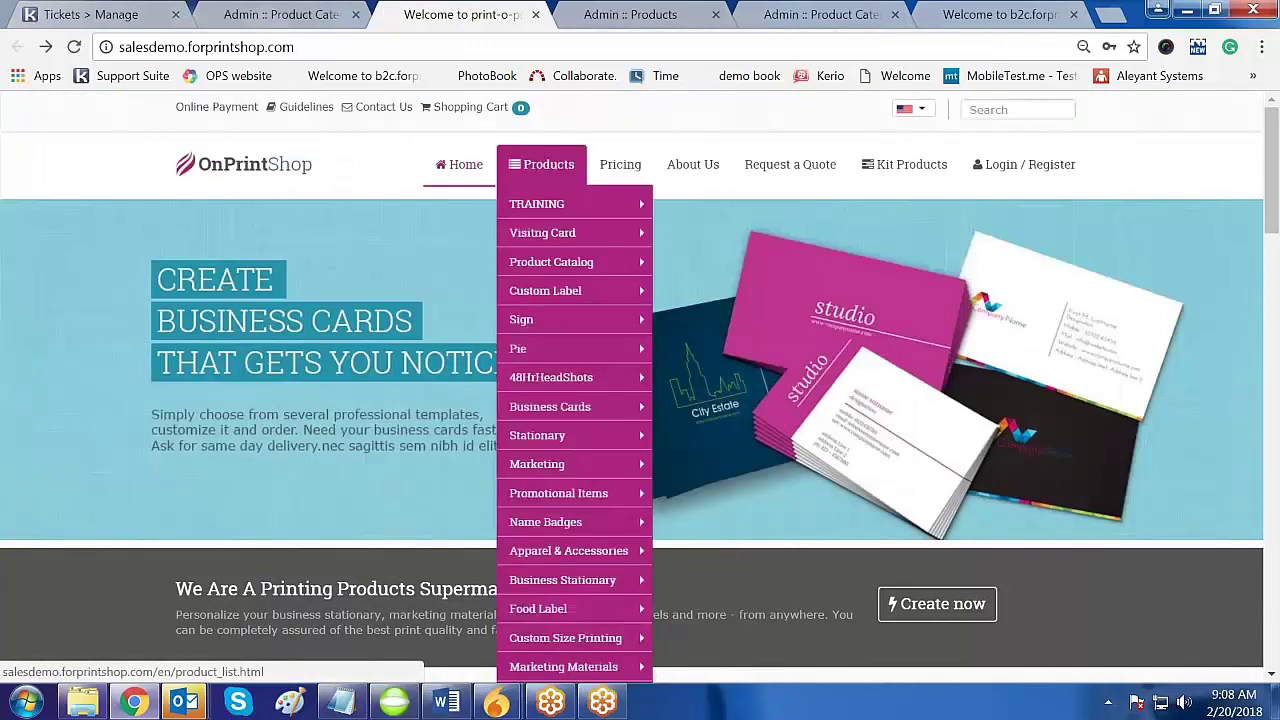
mouse_move(557, 212)
mouse_move(555, 235)
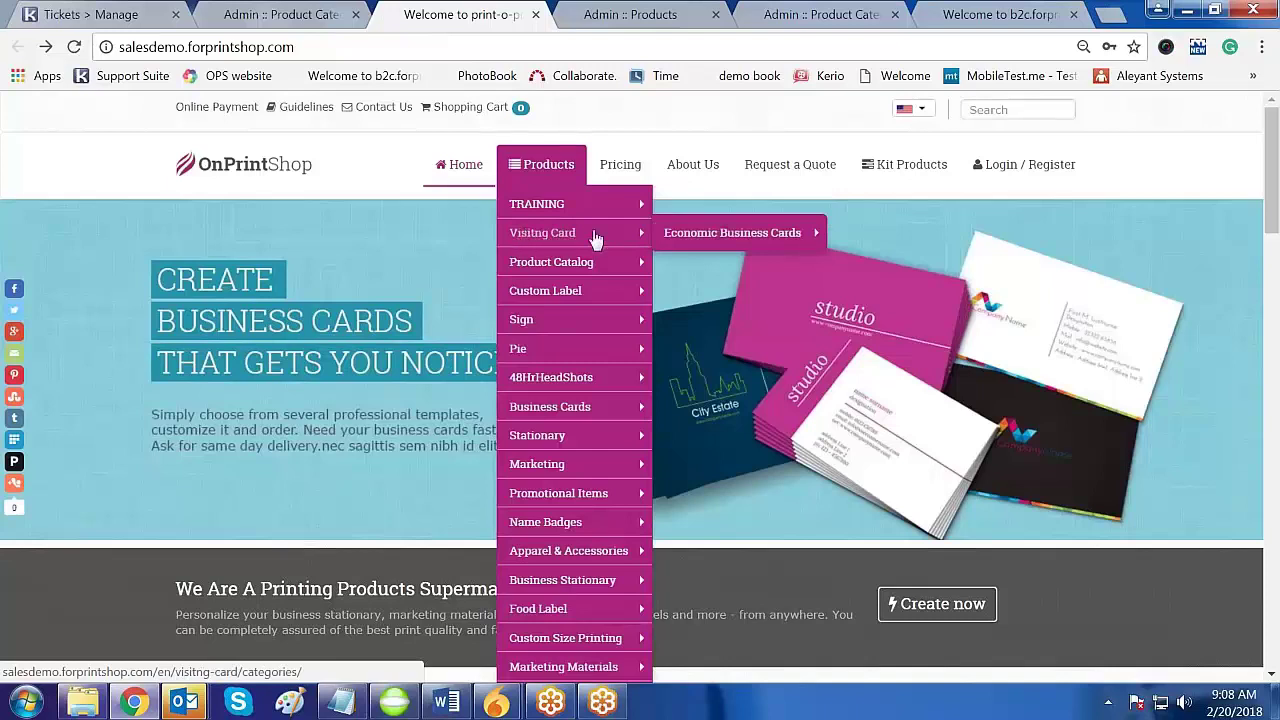
mouse_move(668, 233)
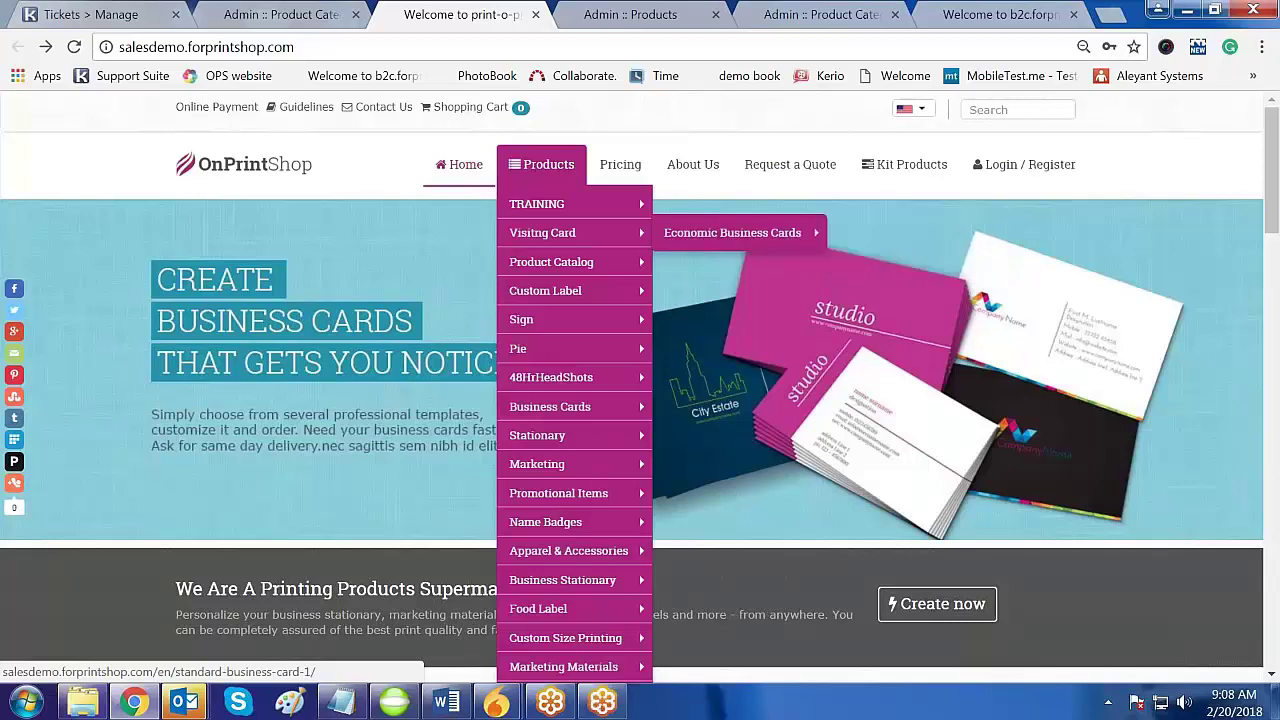
Search the admin product listing for "plastic" and open the Plastic Business Card product for editing
click(290, 14)
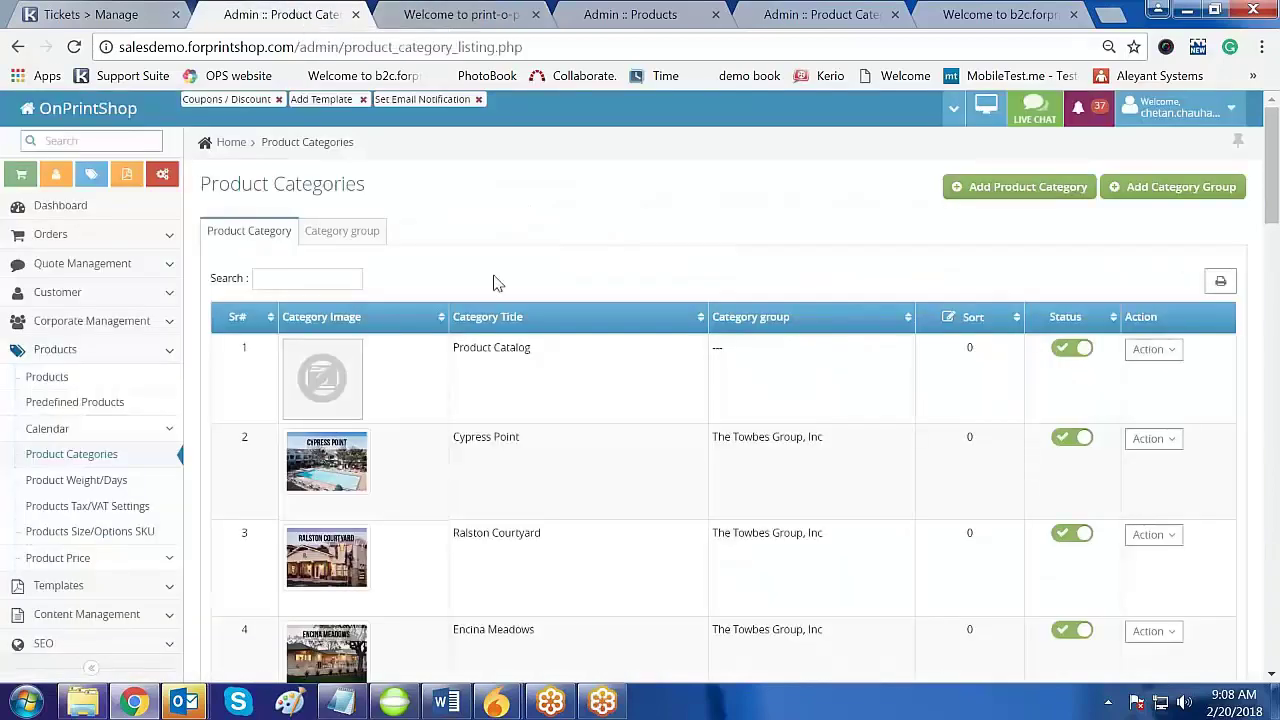
click(645, 16)
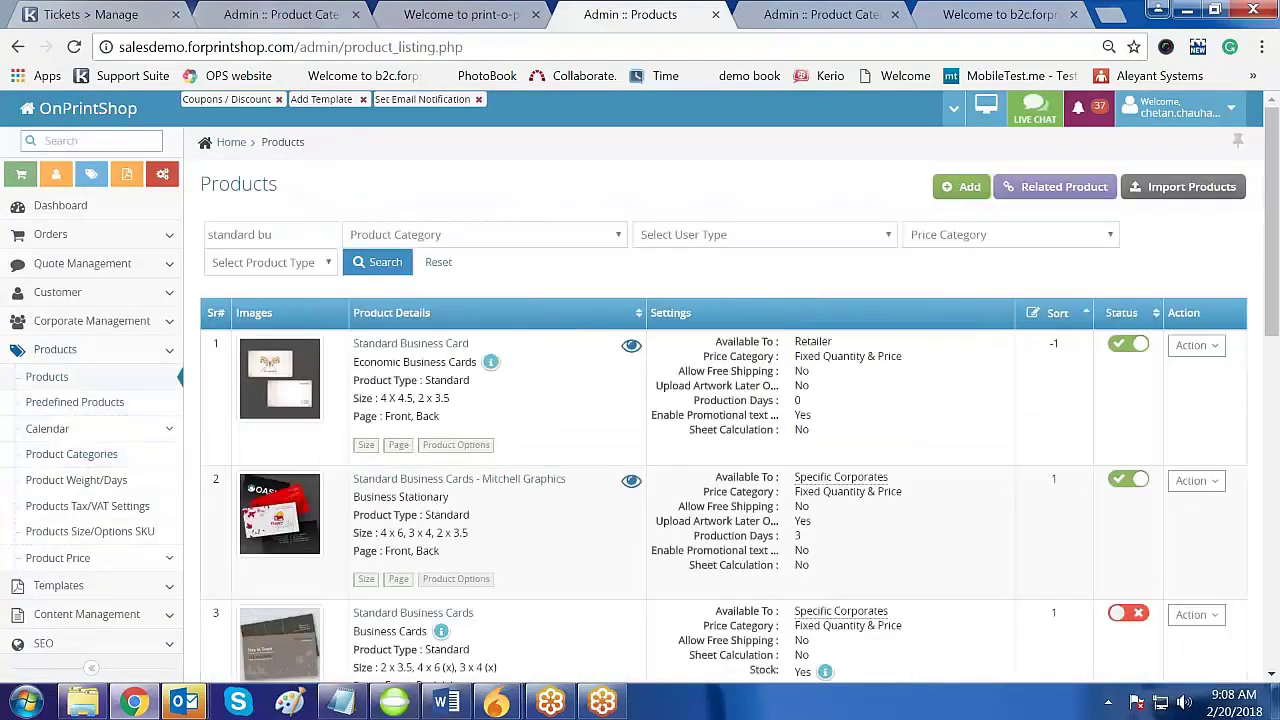
triple_click(308, 234)
key(BackSpace)
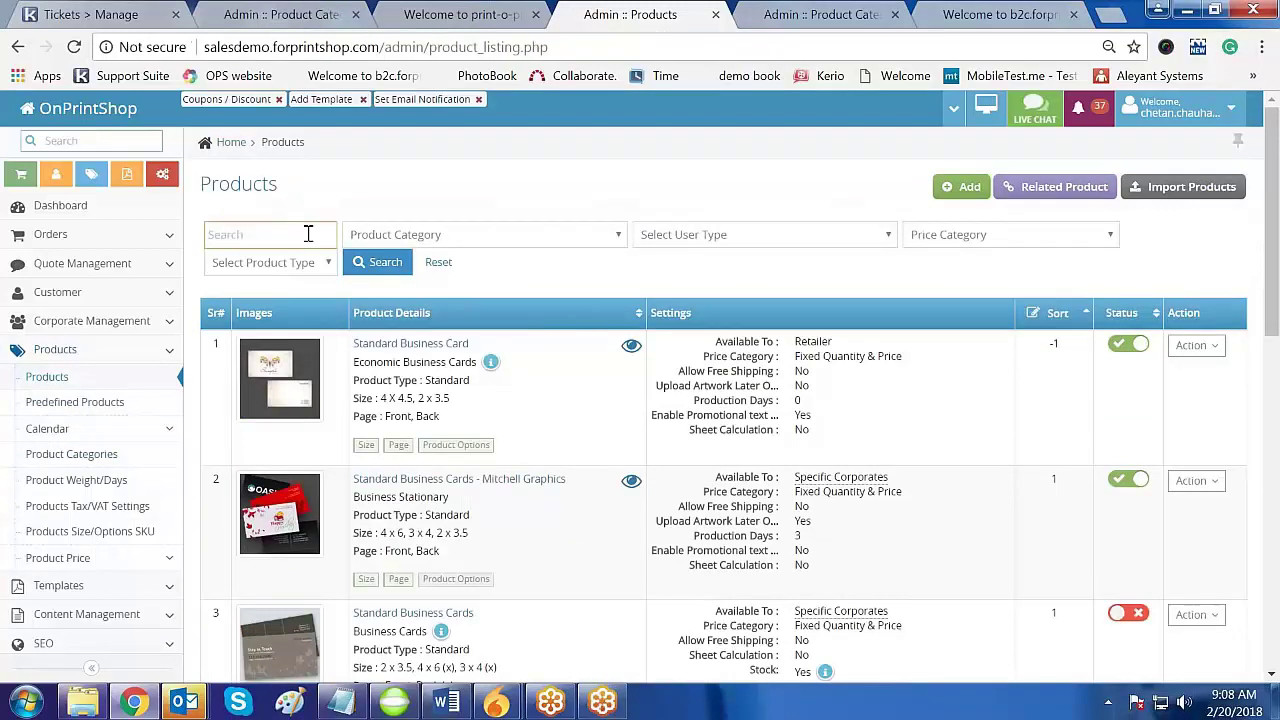
text(p)
key(BackSpace)
text(pl)
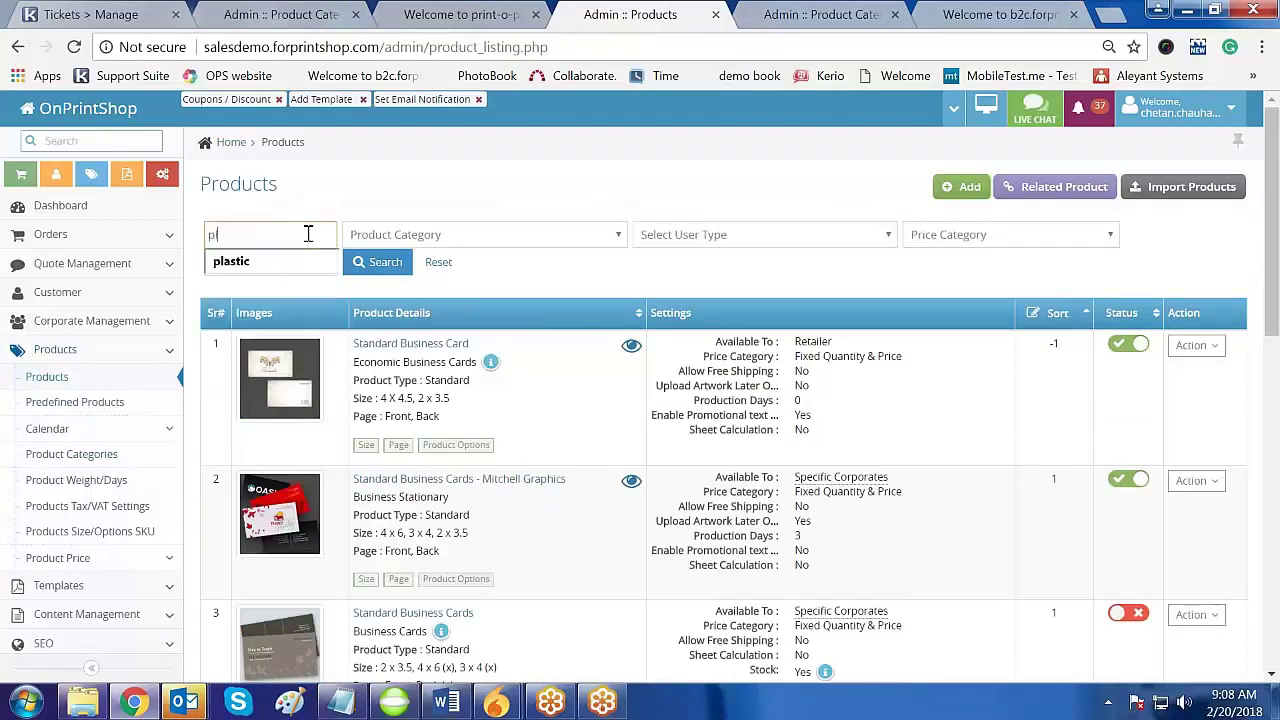
key(Down)
key(Return)
key(Return)
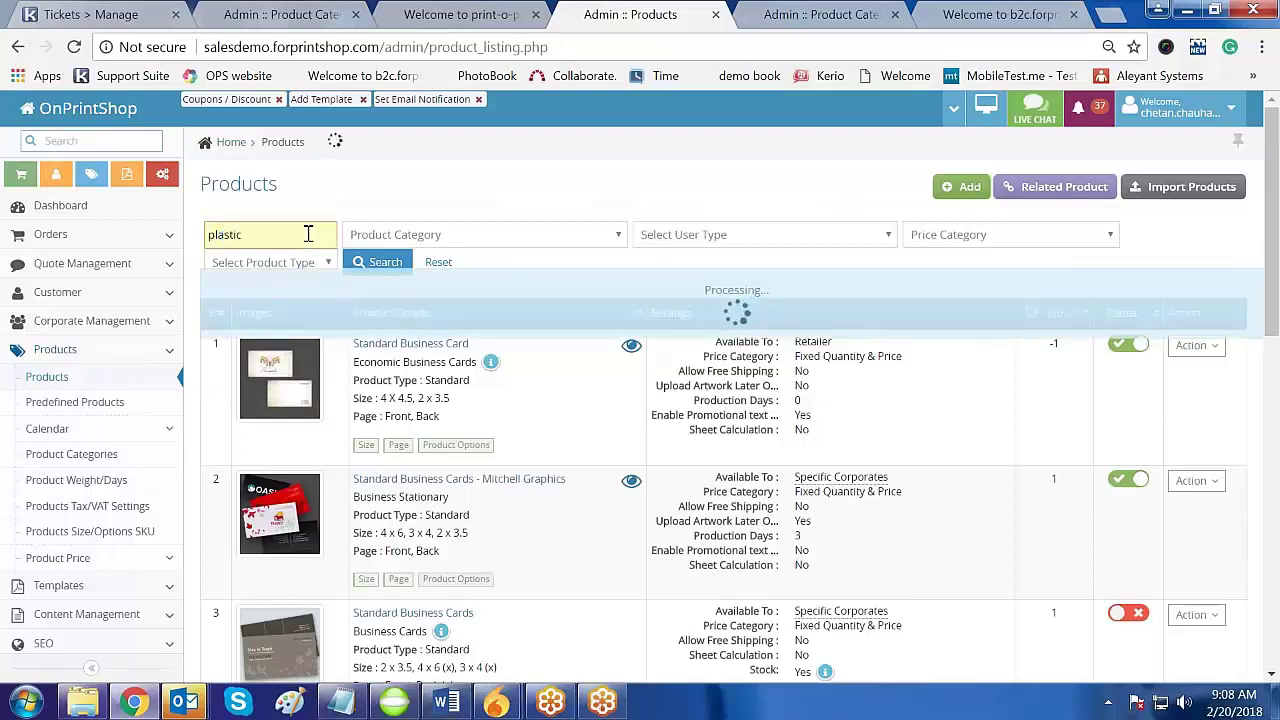
drag(391, 478, 436, 480)
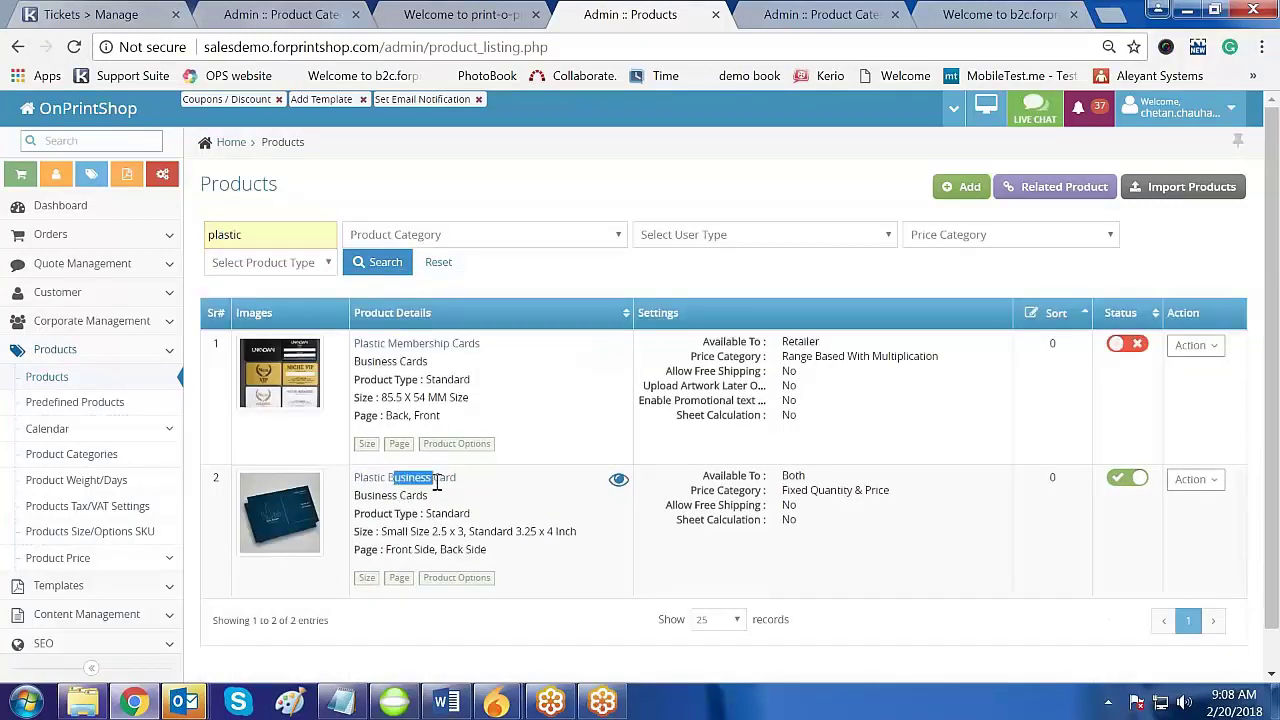
click(1062, 546)
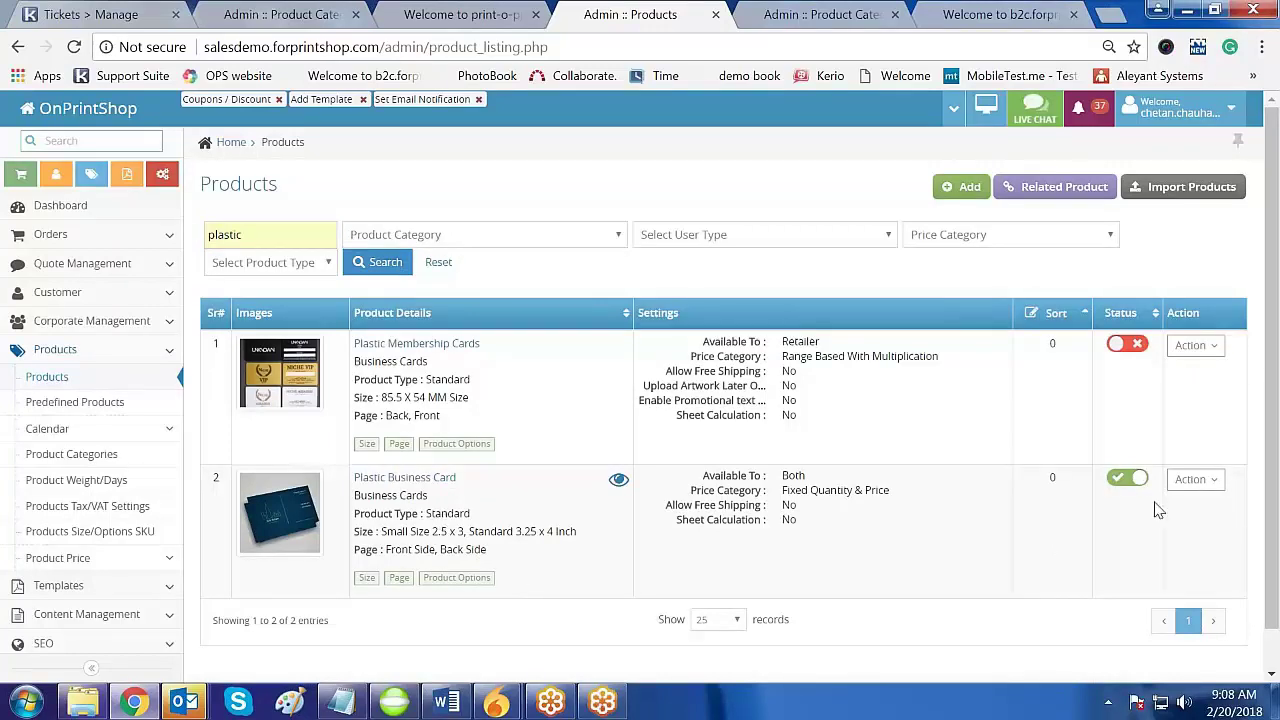
click(1206, 484)
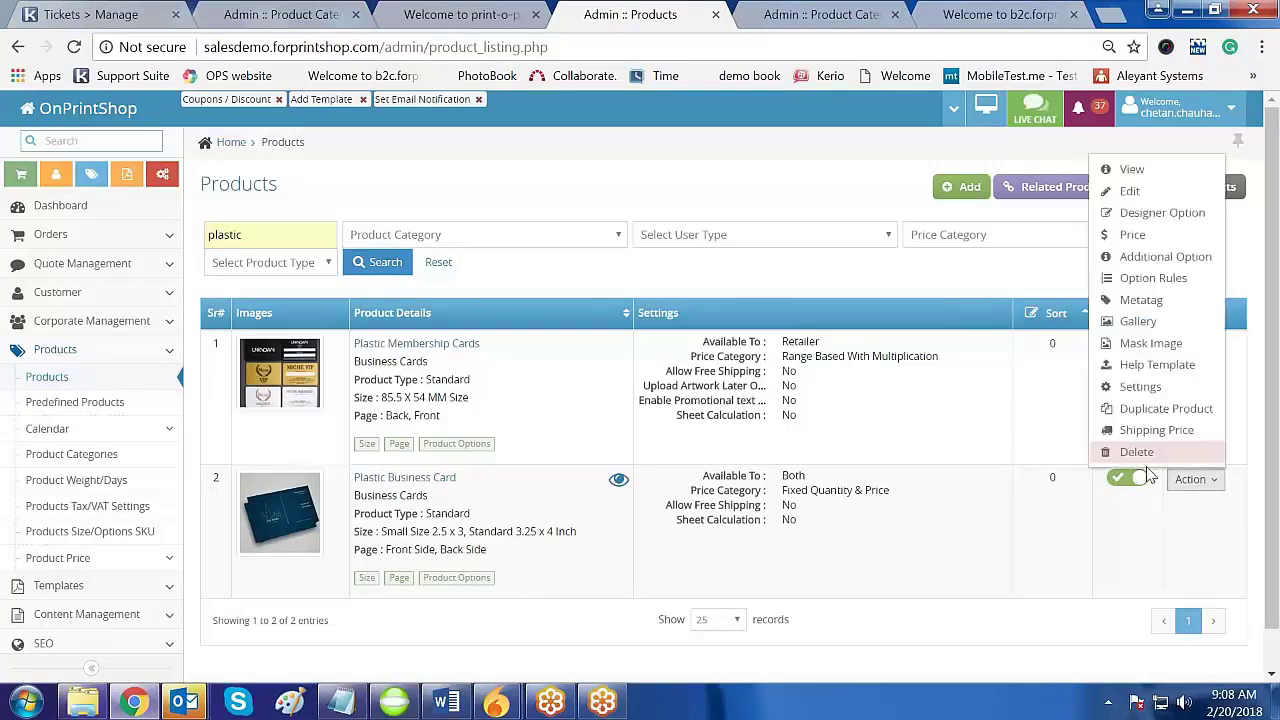
click(1132, 191)
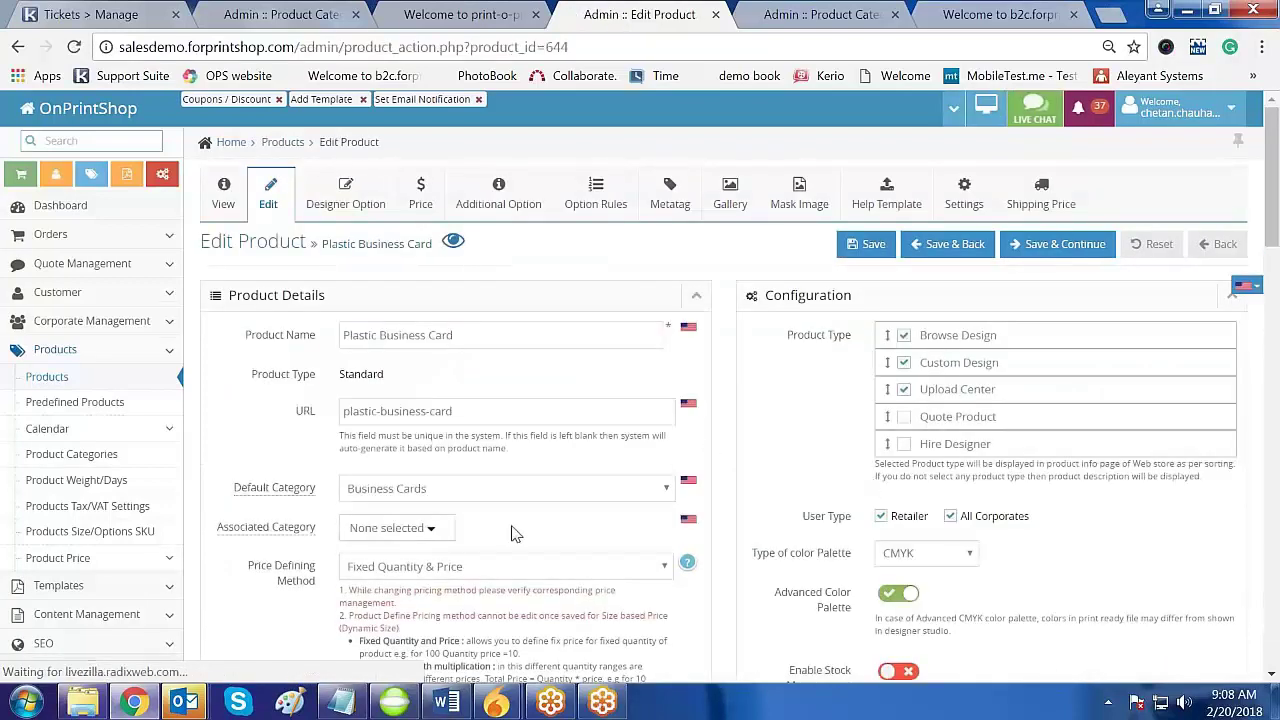
Set the Plastic Business Card product's default category to Premium Business Cards and save it, going back to the product listing
drag(236, 488, 310, 490)
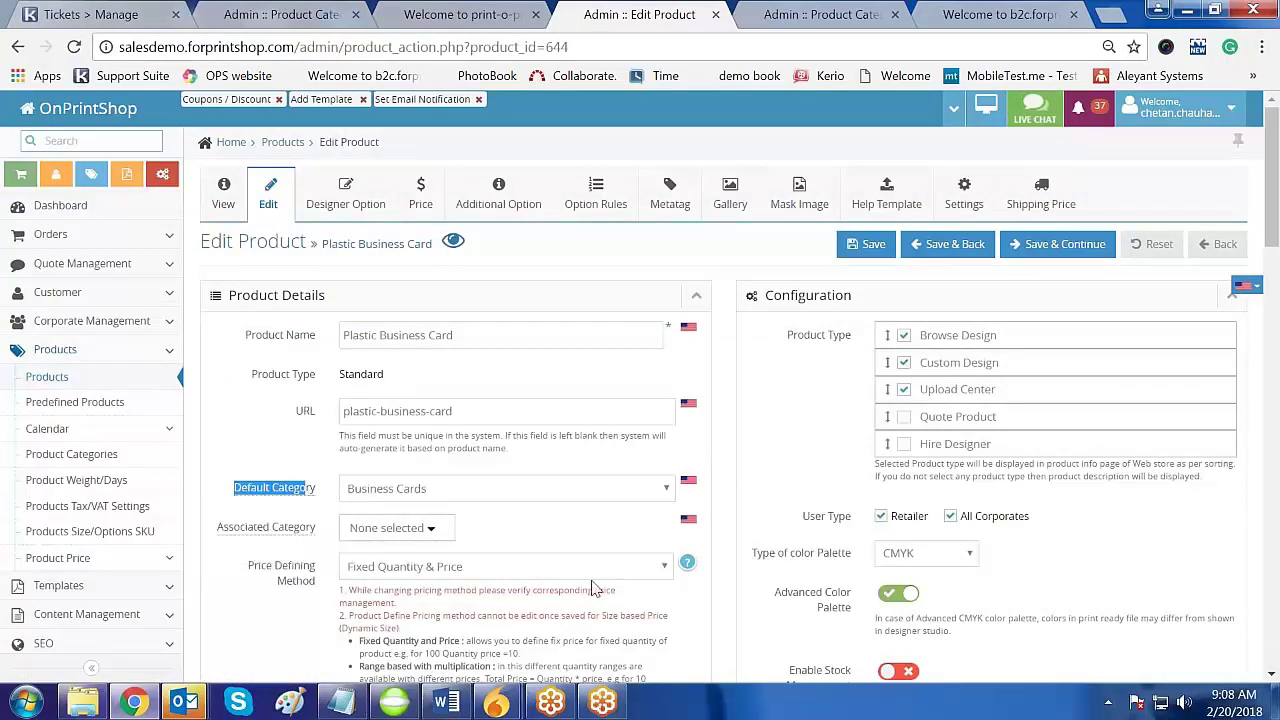
click(503, 491)
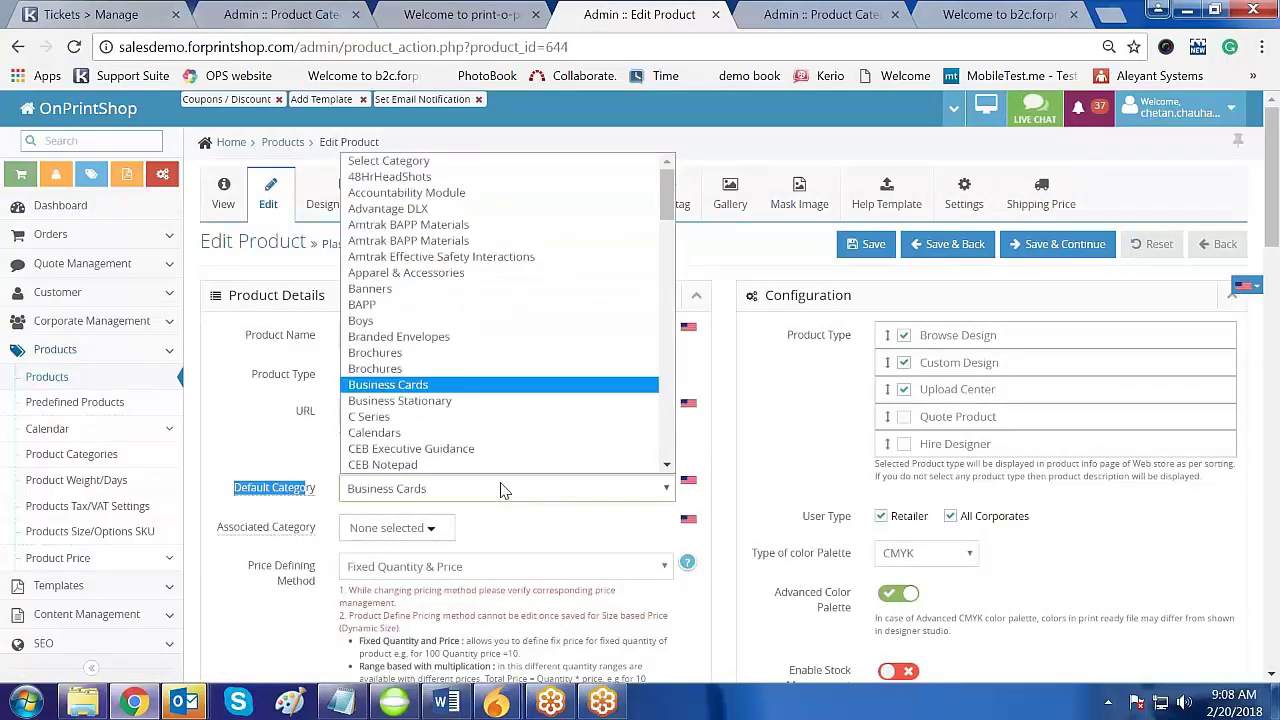
key(Down)
key(Down)
key(Down)
key(Down)
key(Down)
key(Down)
key(Down)
key(Down)
key(Down)
key(Down)
key(Down)
key(Down)
key(Down)
key(Down)
key(Down)
key(Down)
key(Down)
key(Down)
key(Down)
key(Down)
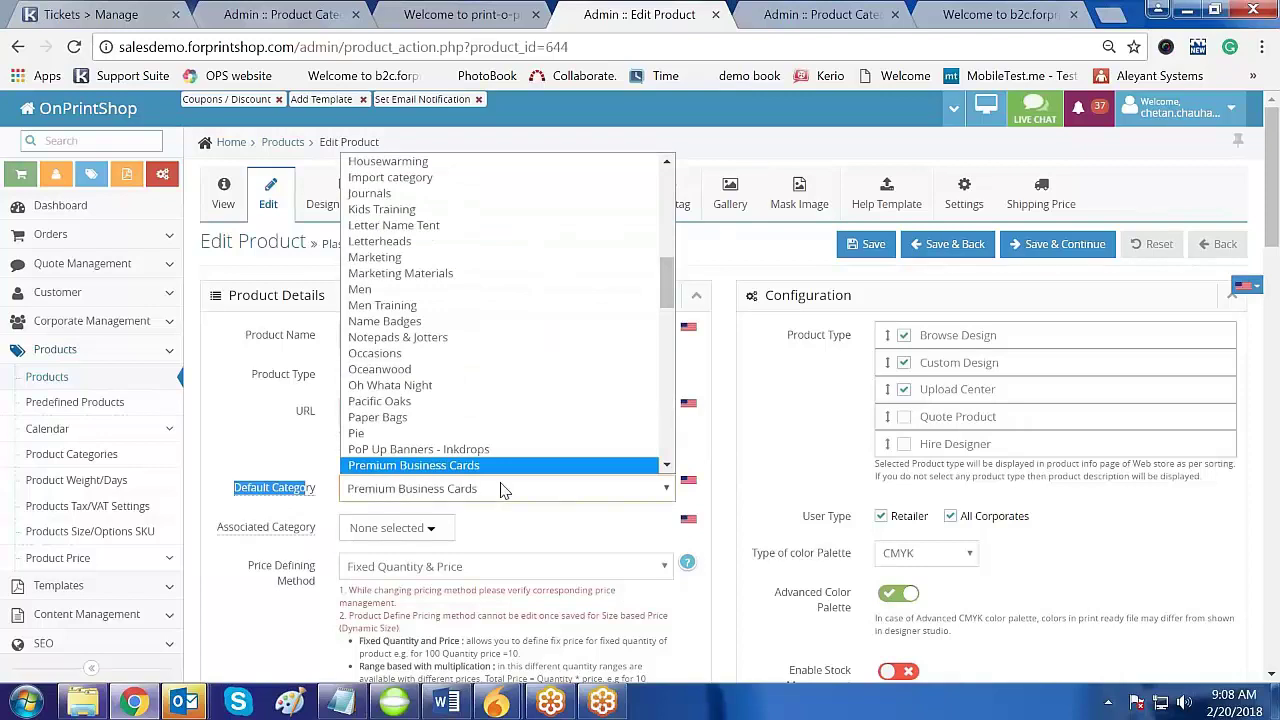
key(Return)
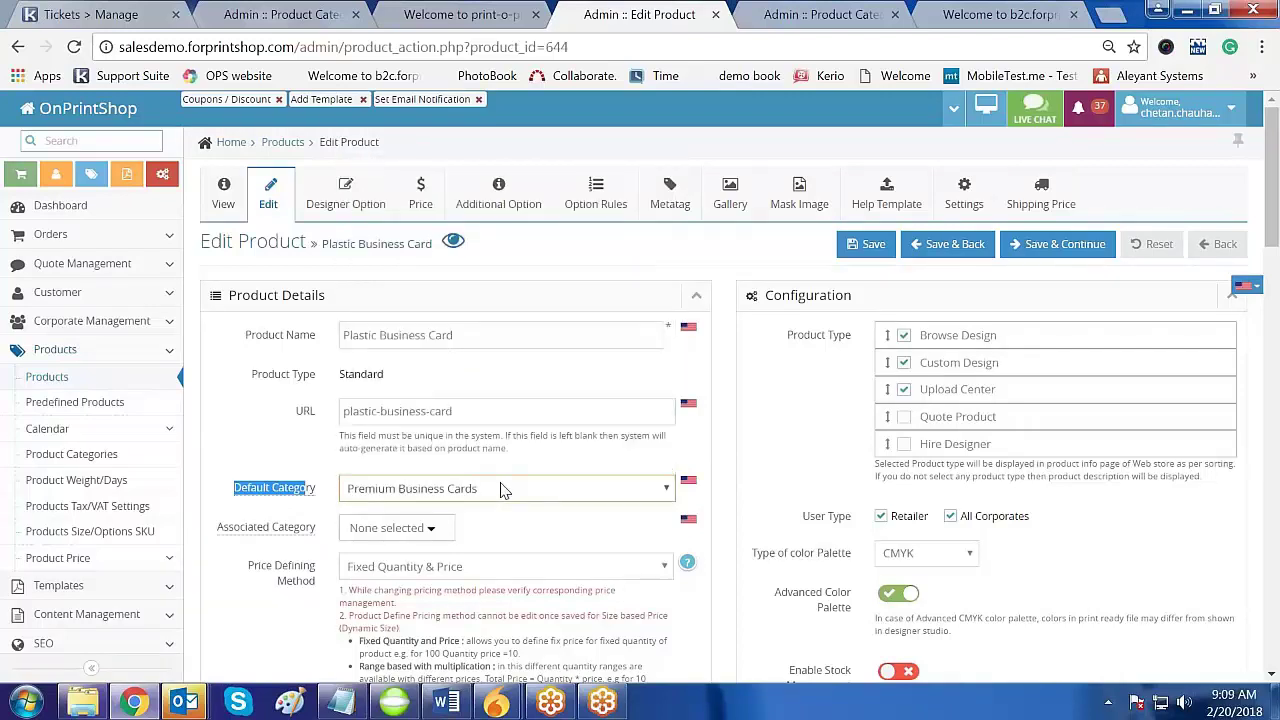
click(952, 255)
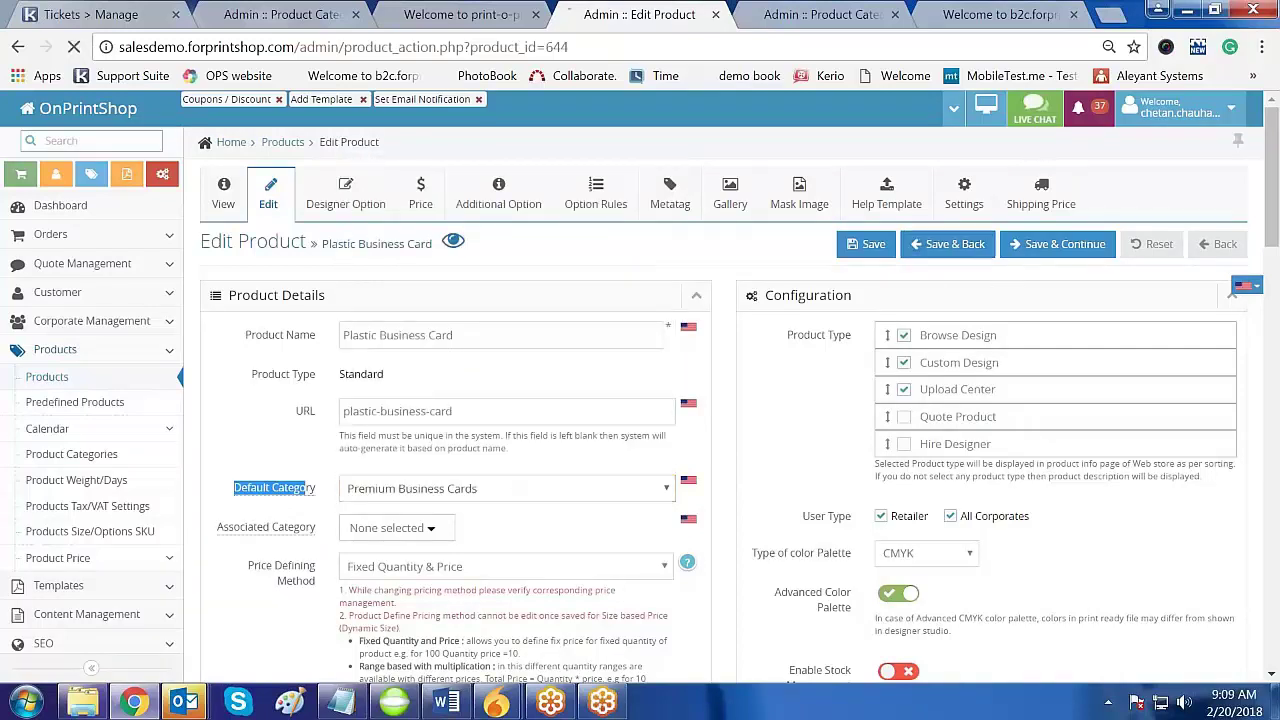
Reload the storefront and check the categories and products nested under Visitng Card in the Products menu
click(460, 14)
key(F5)
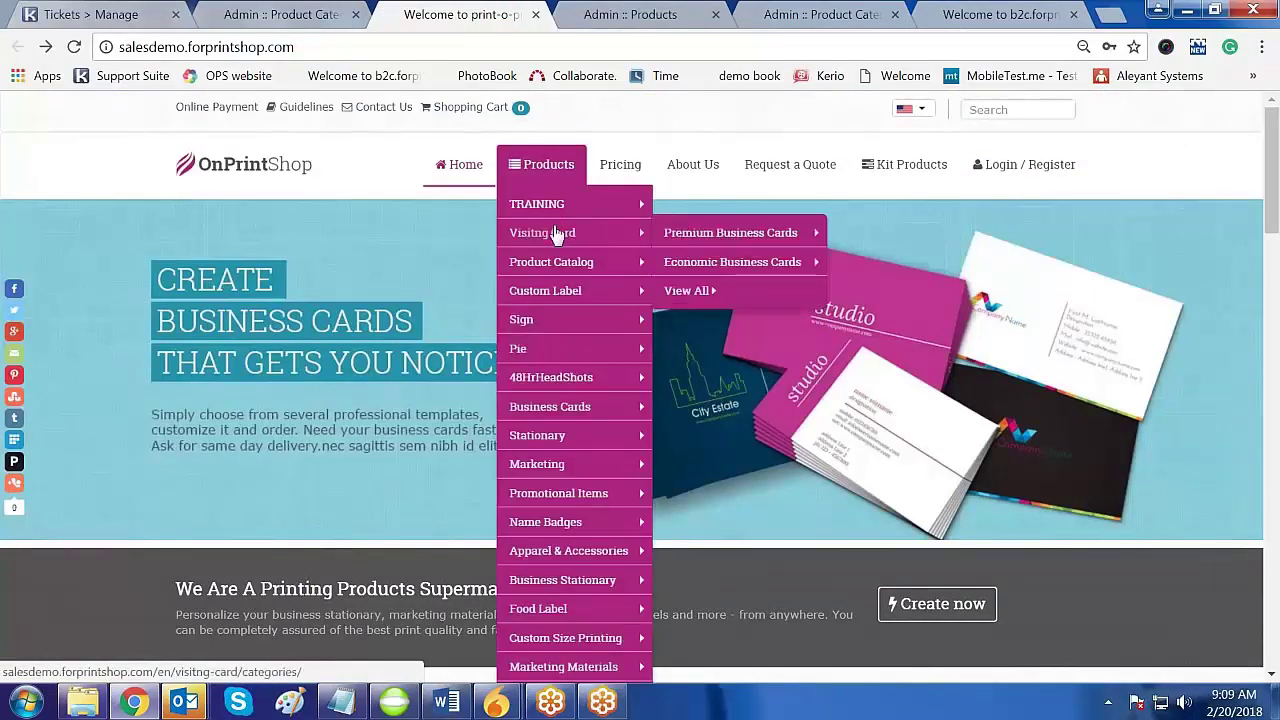
mouse_move(703, 244)
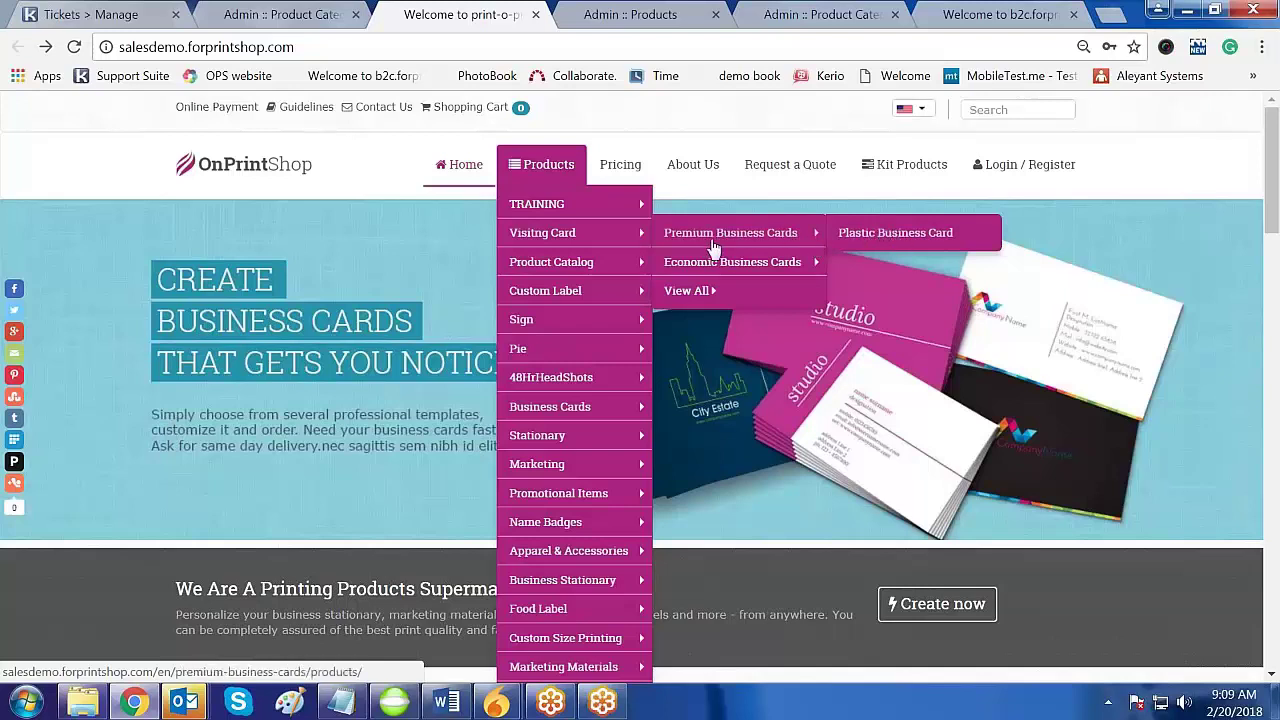
mouse_move(706, 270)
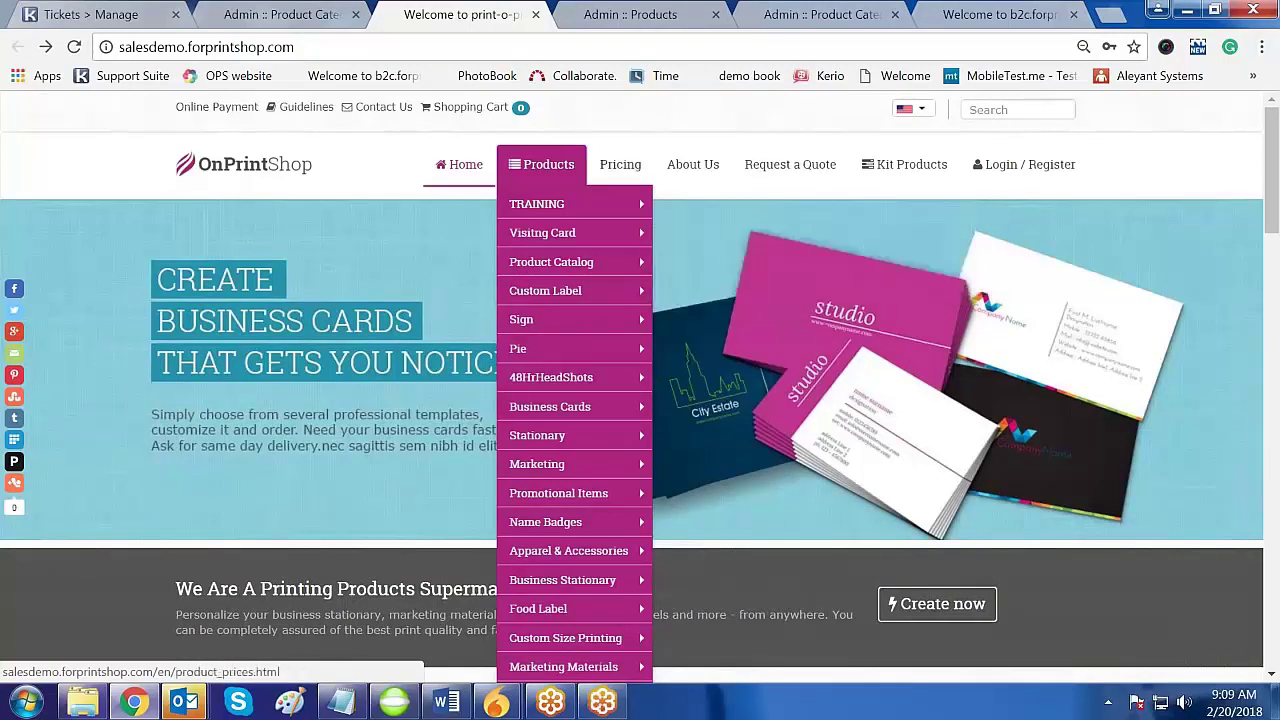
Filter the admin's category groups by "vi", clear the filter and return to the product category list
click(313, 20)
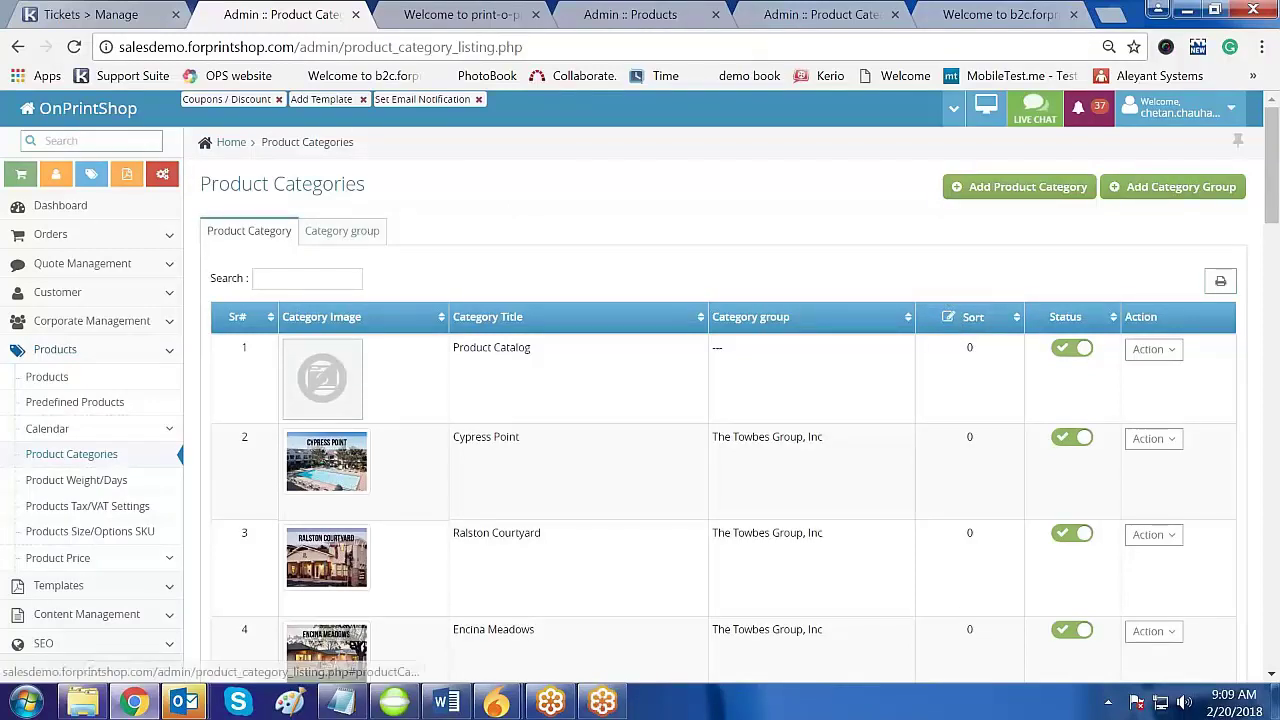
click(359, 232)
click(339, 272)
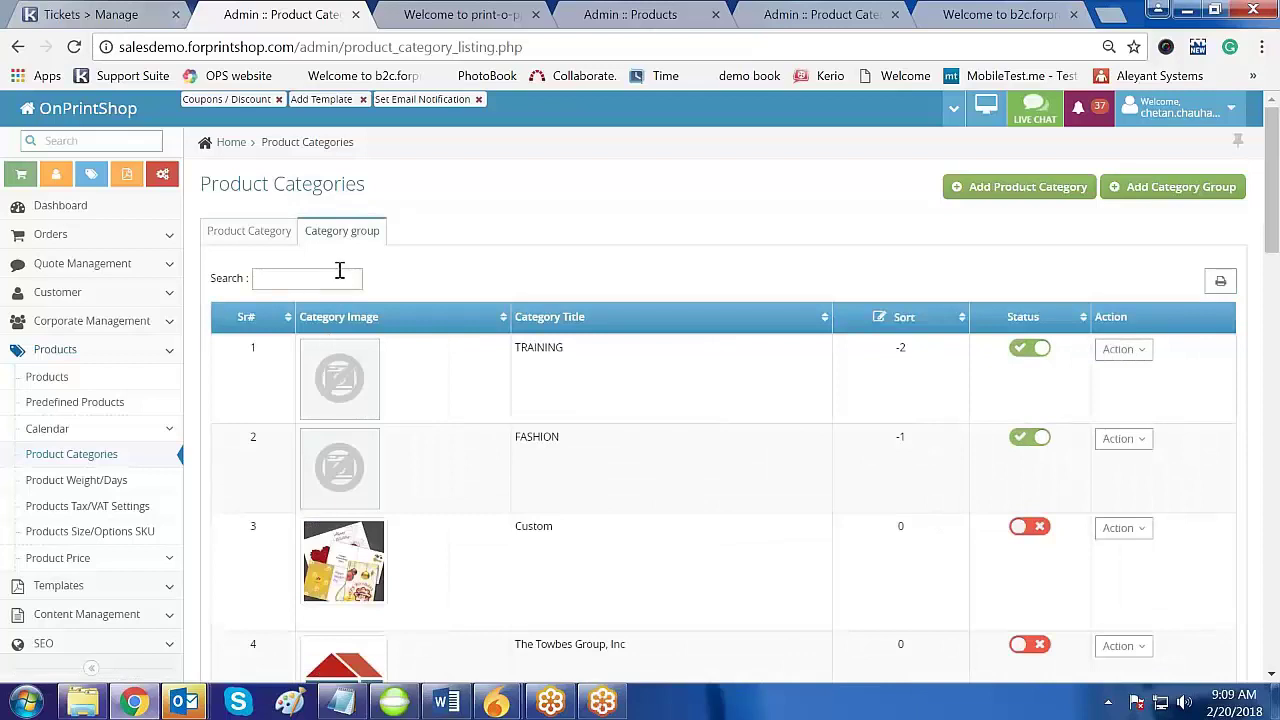
text(vi)
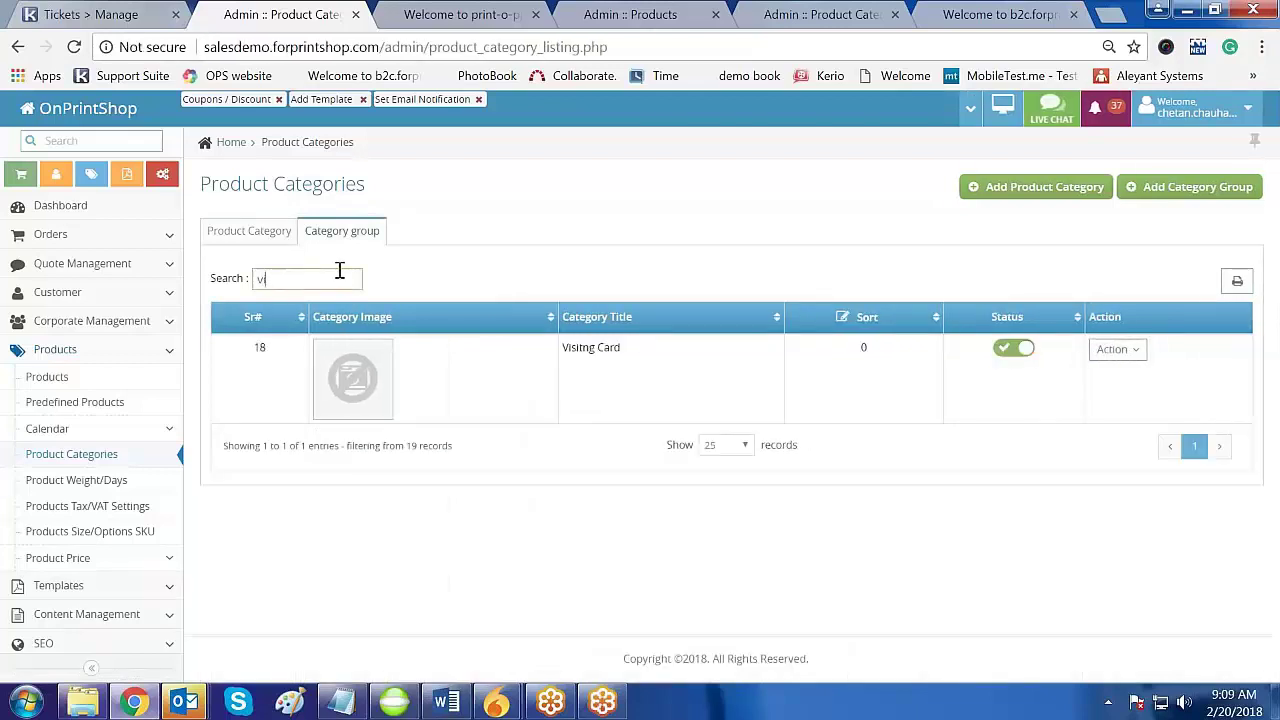
key(BackSpace)
key(BackSpace)
click(240, 232)
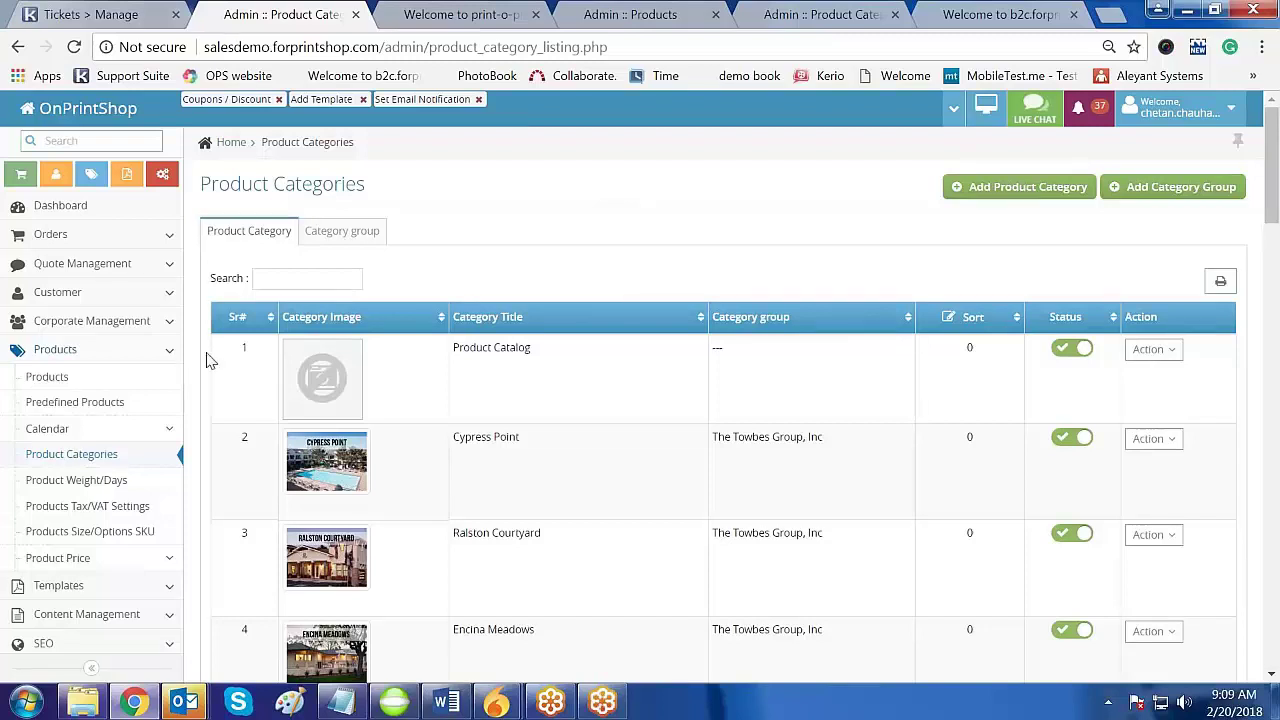
Load the storefront homepage and look through the product boxes shown in its middle area
click(505, 17)
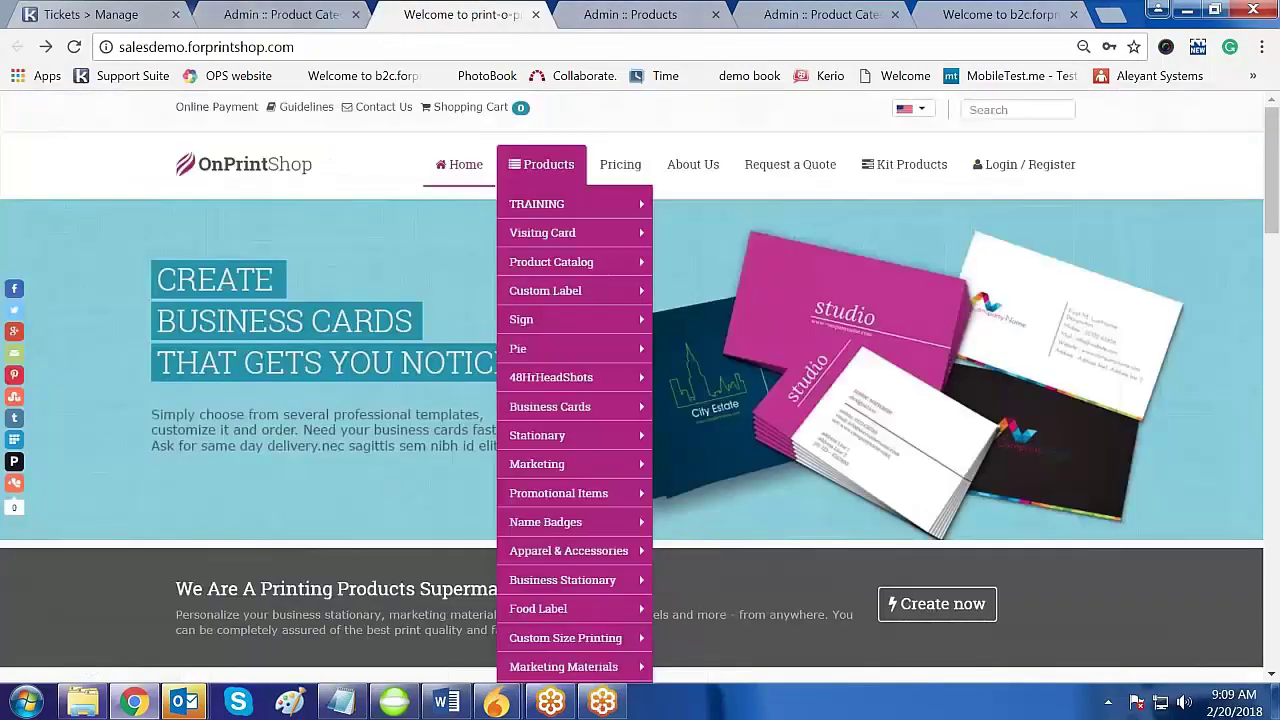
click(464, 172)
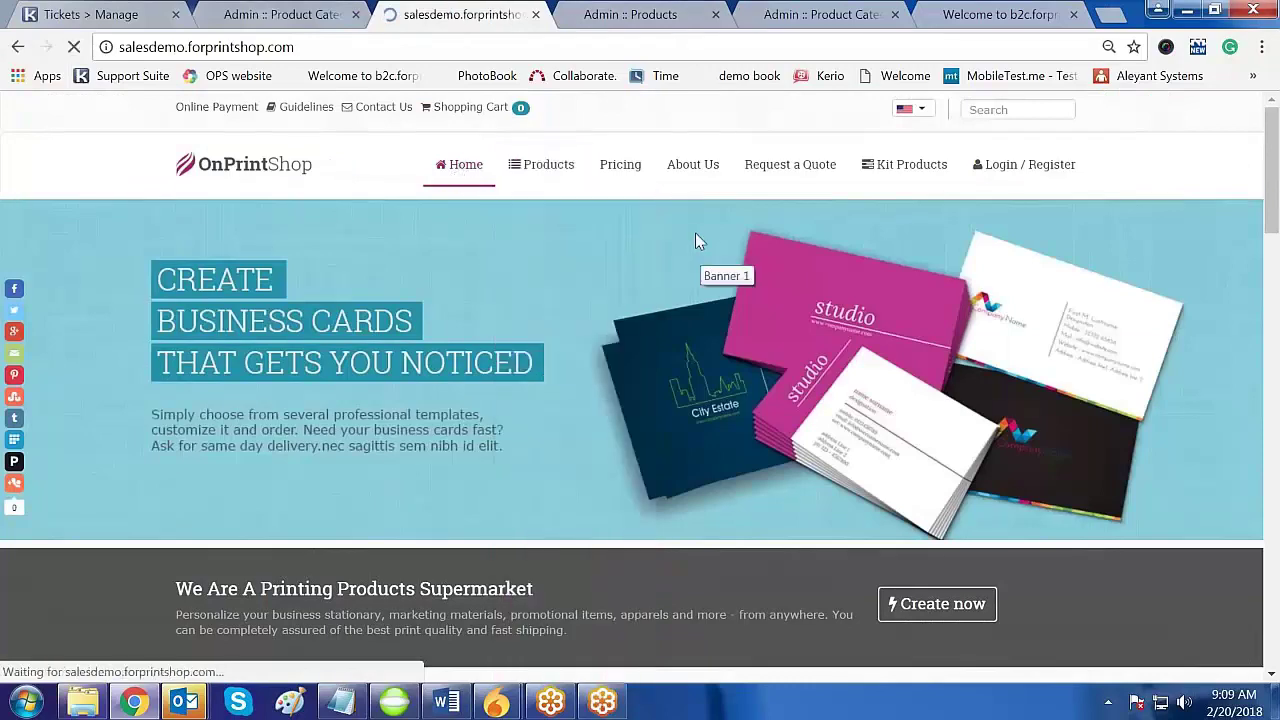
scroll(632, 285, down, 10)
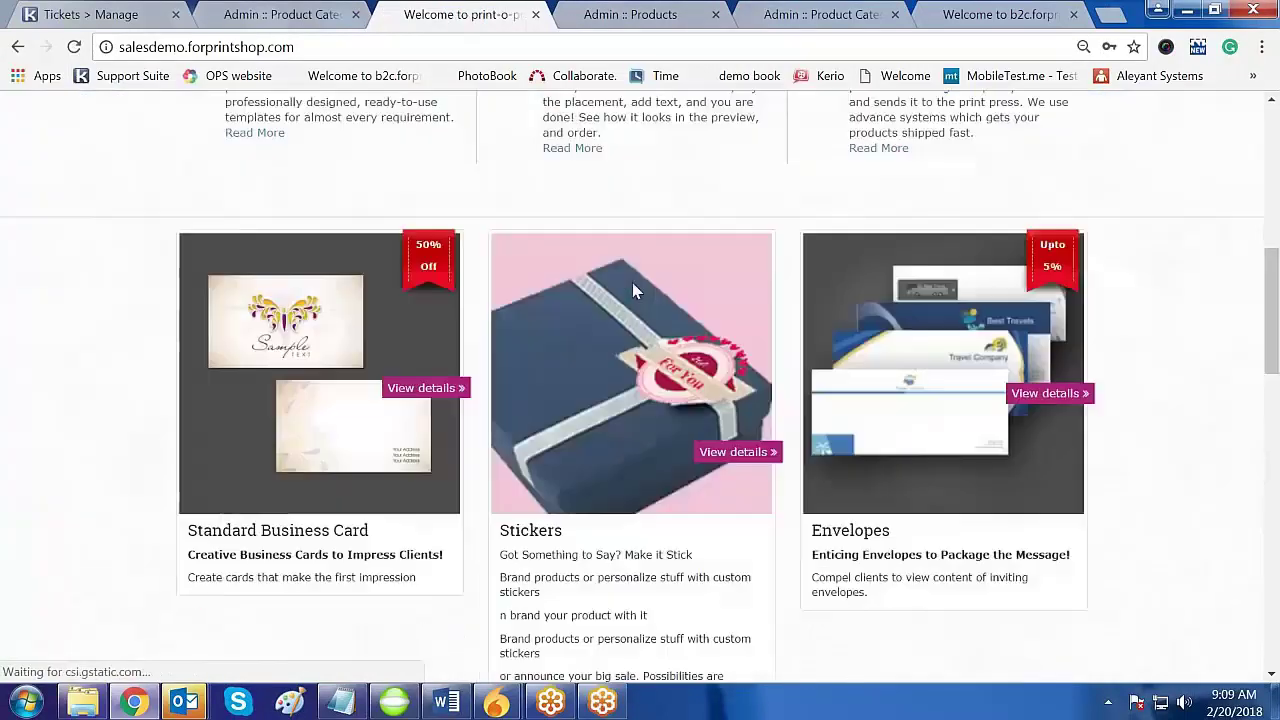
scroll(632, 290, down, 3)
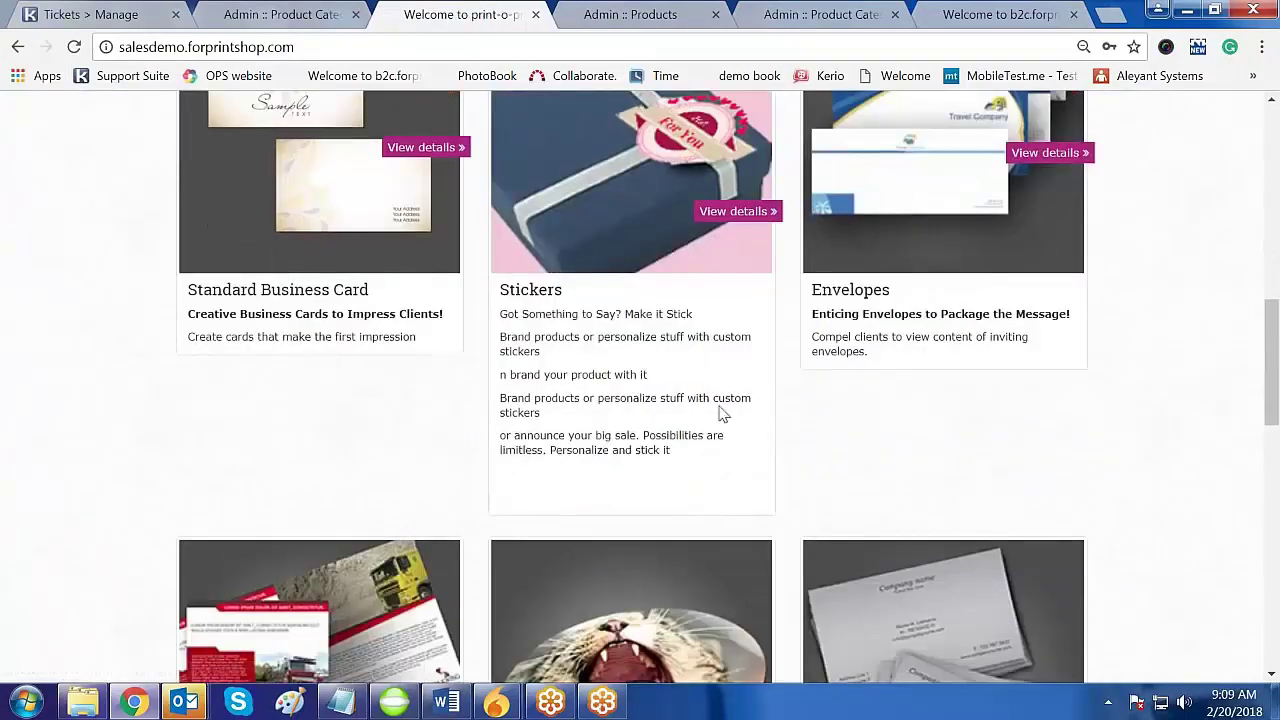
scroll(709, 363, down, 6)
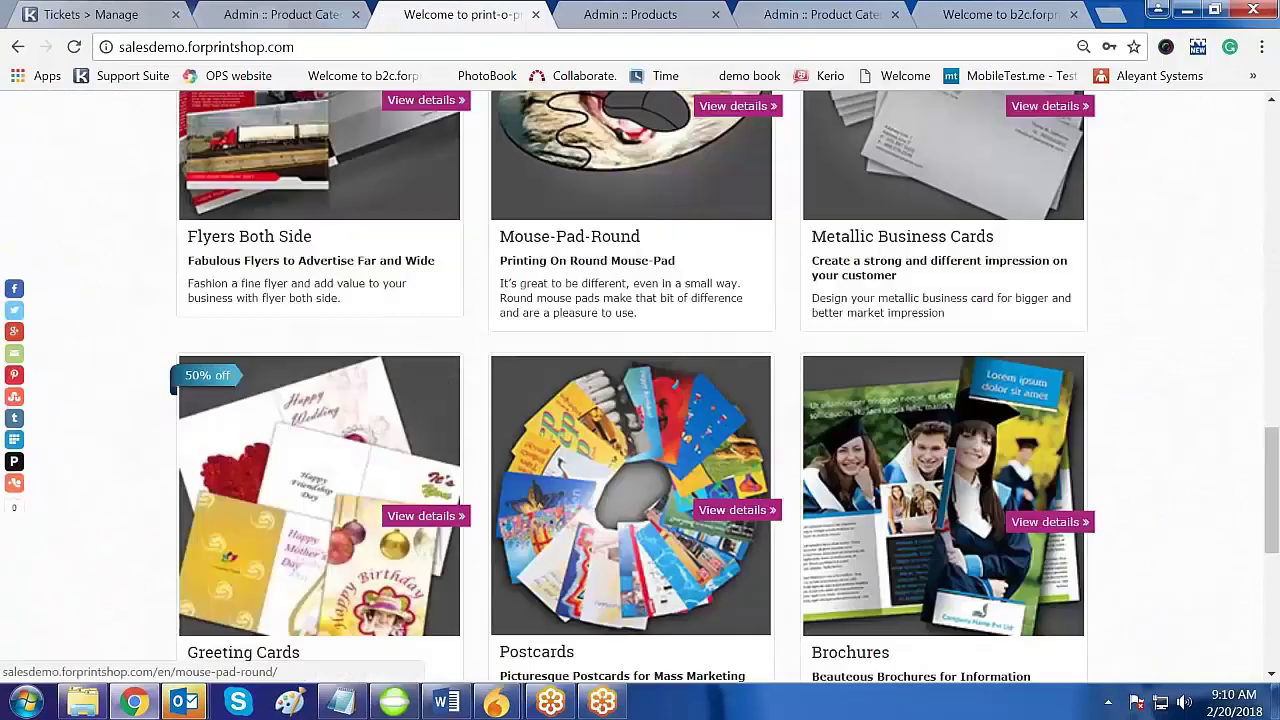
scroll(640, 400, down, 4)
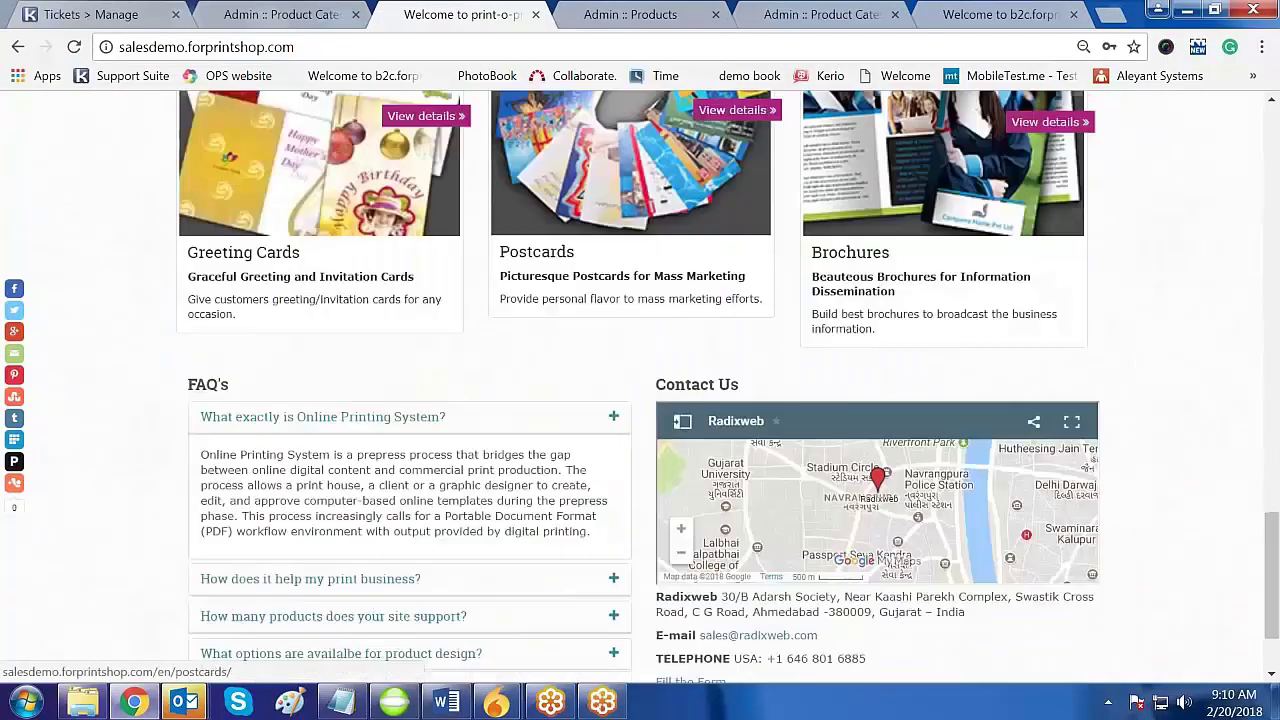
scroll(640, 400, up, 4)
scroll(631, 430, up, 8)
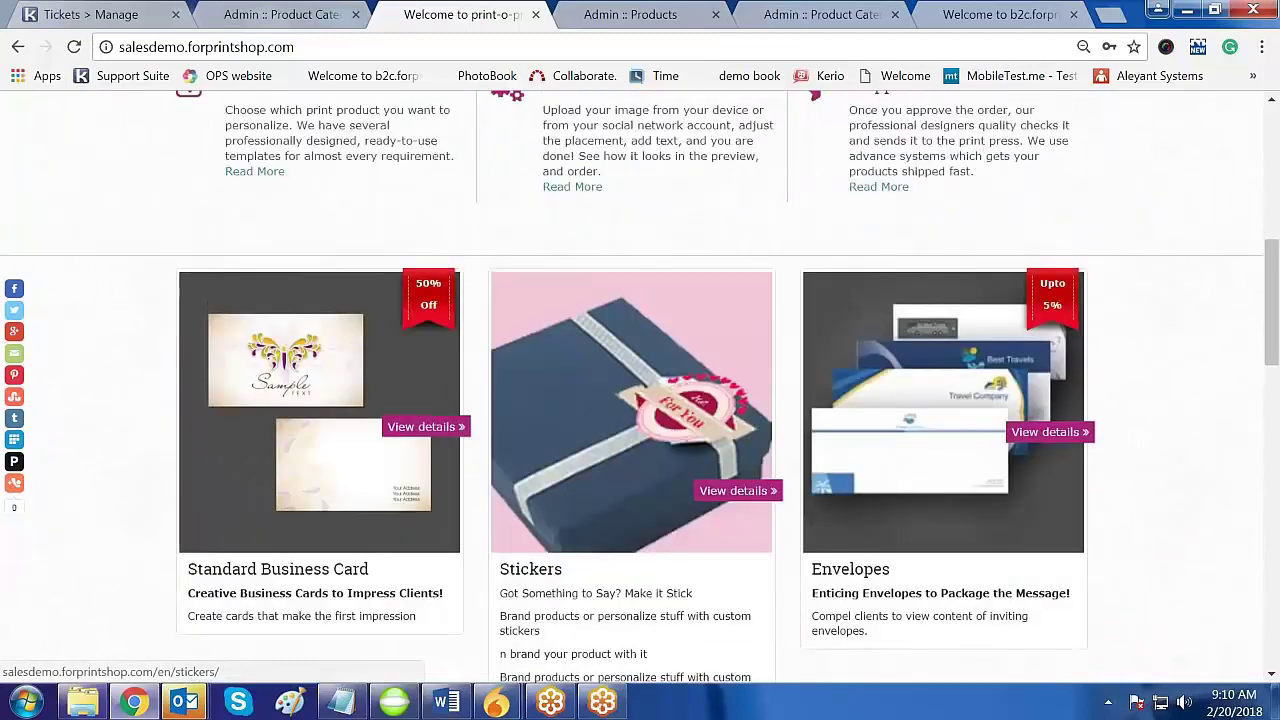
scroll(640, 400, up, 2)
scroll(380, 366, down, 4)
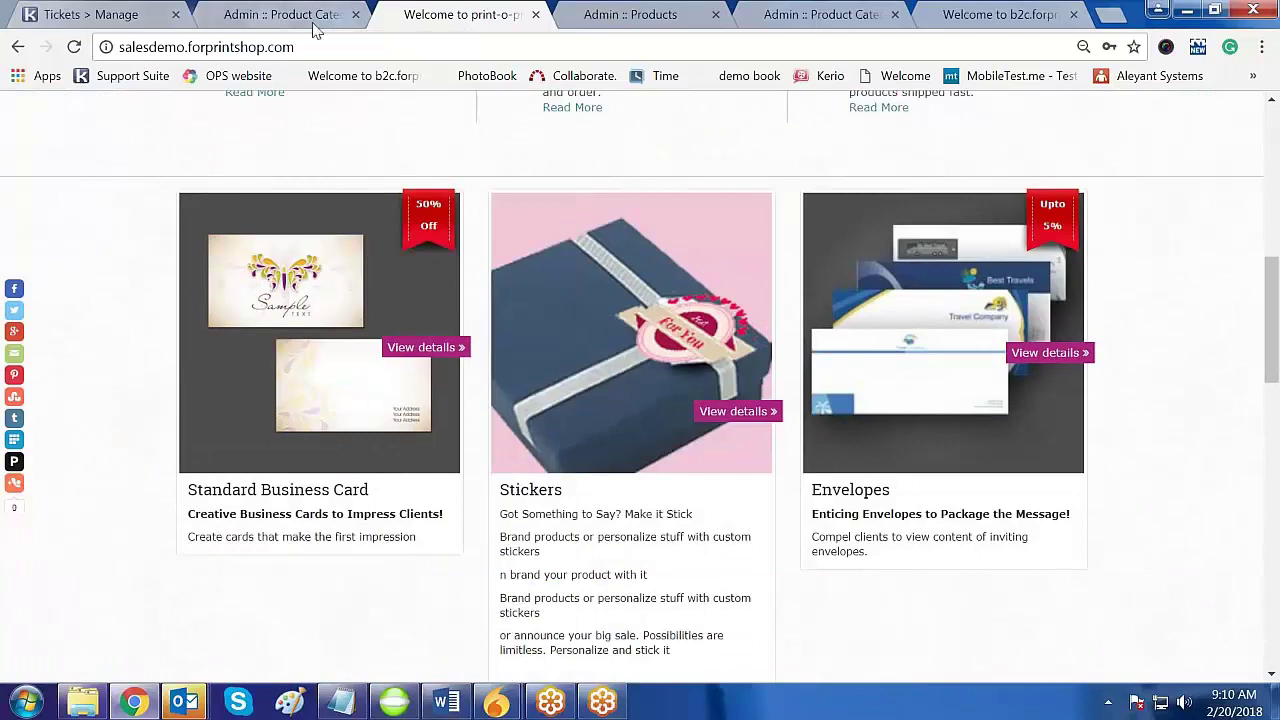
Open the admin's store configuration settings, filter them by "home" and show the matching Store Personalization settings
click(282, 14)
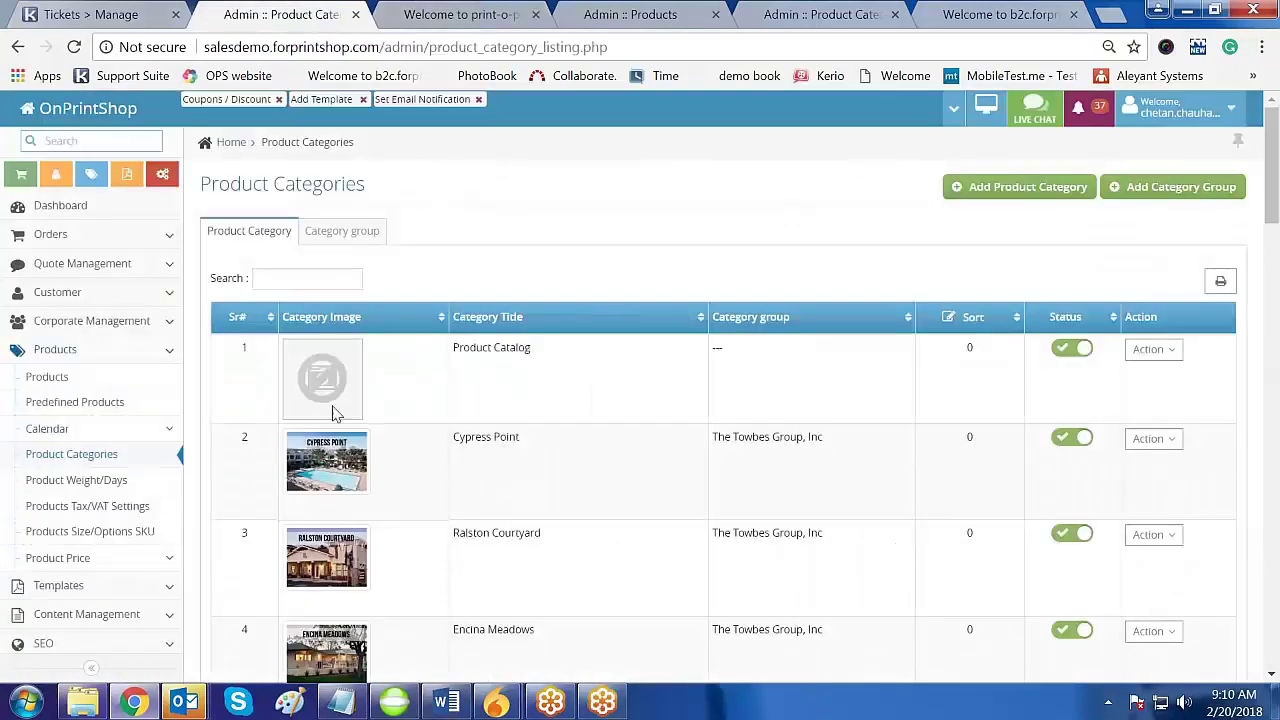
click(166, 352)
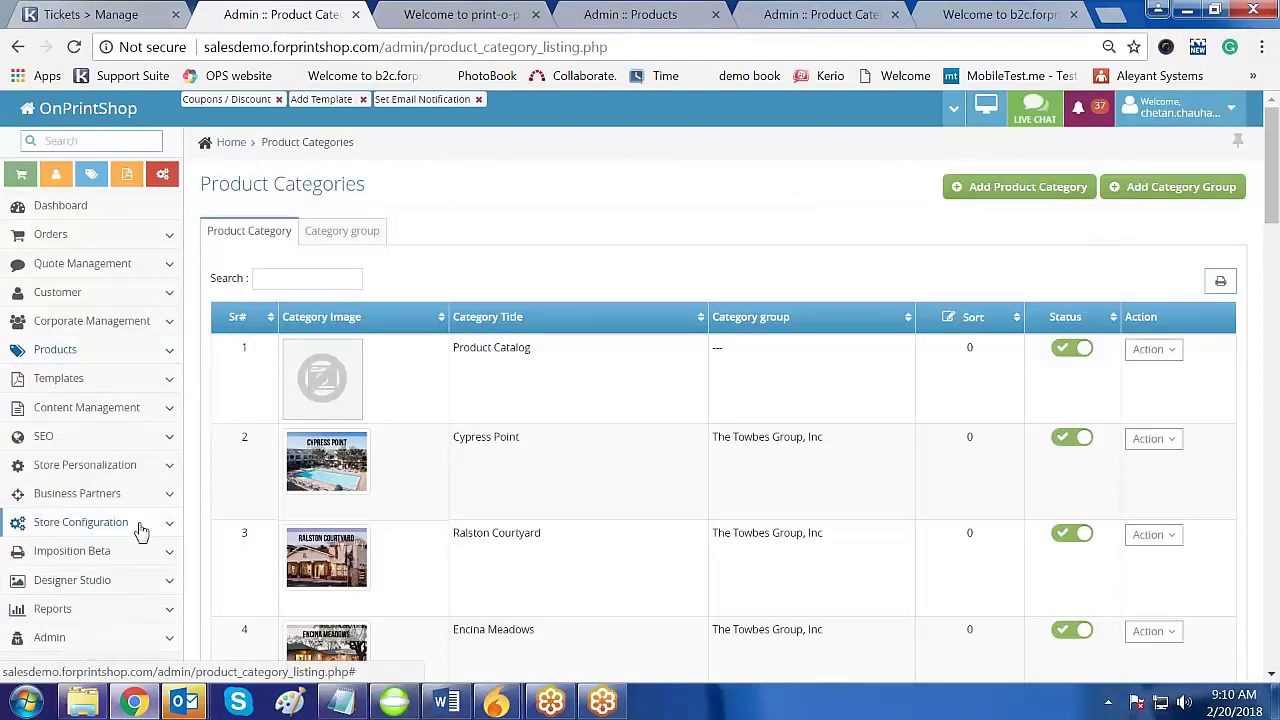
click(141, 529)
click(45, 549)
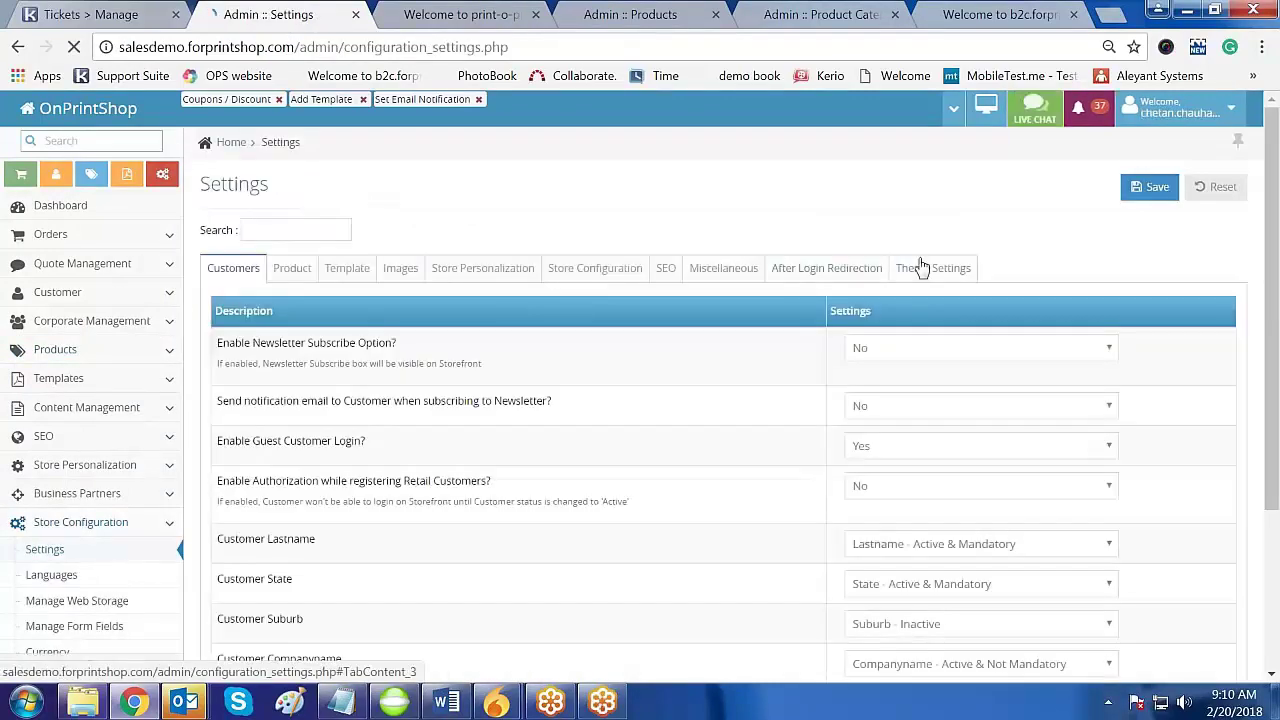
click(940, 267)
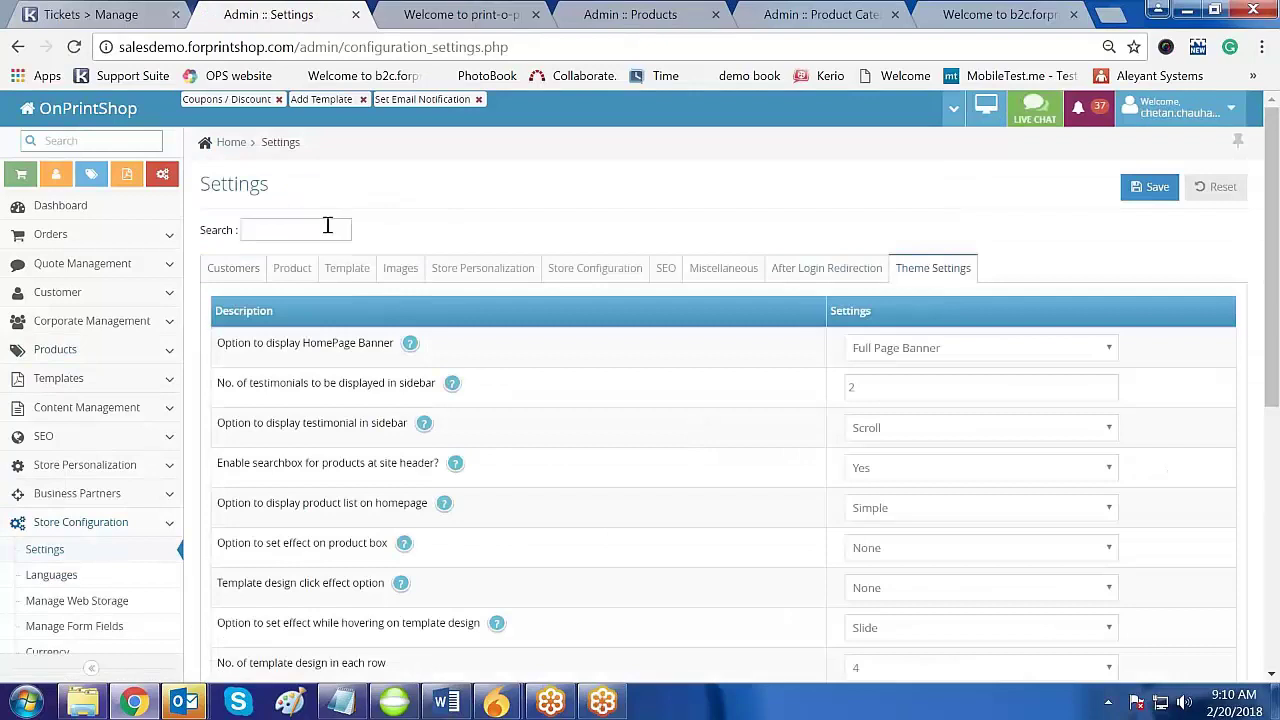
text(home)
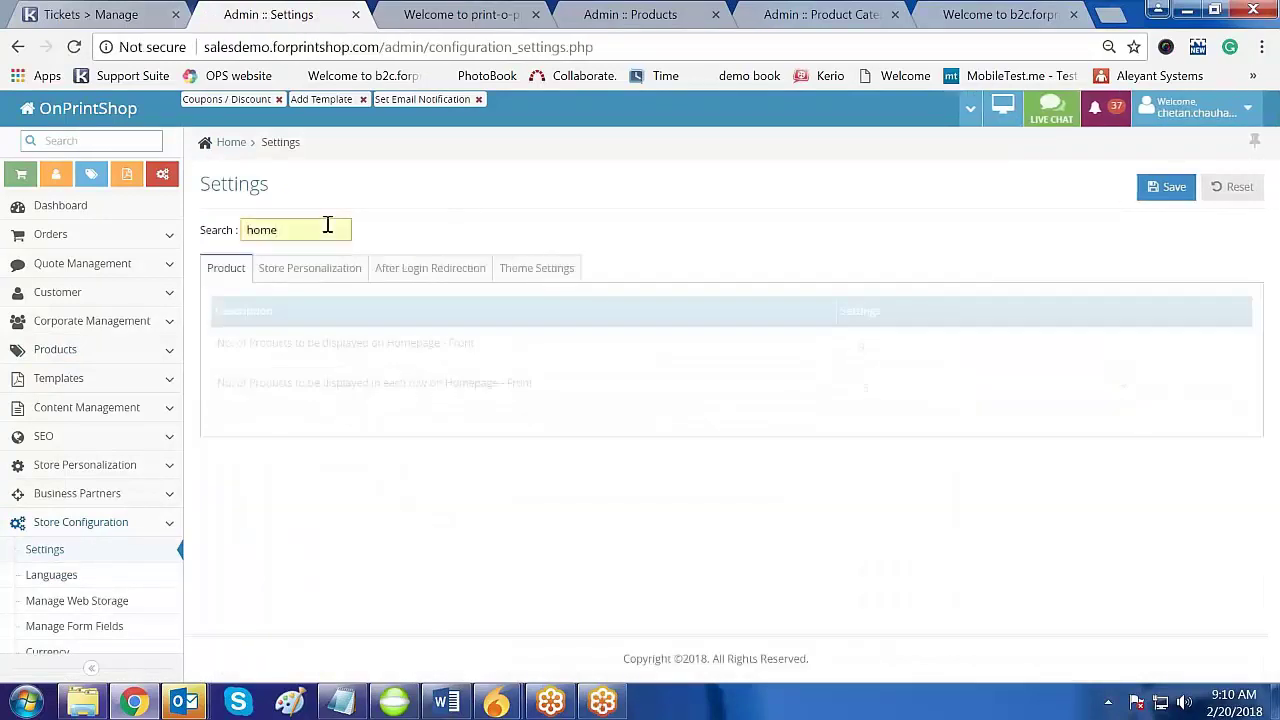
click(306, 281)
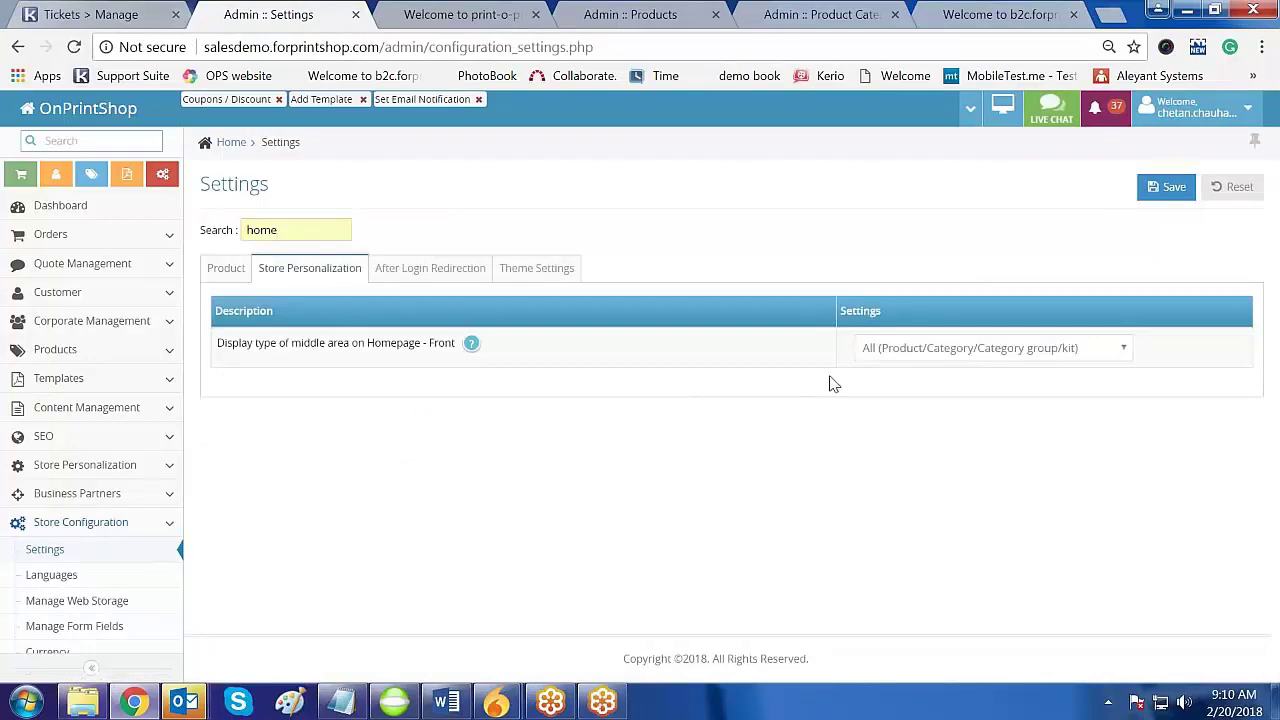
Set the display type of the homepage's middle area to Product Category and save the settings
drag(241, 345, 404, 345)
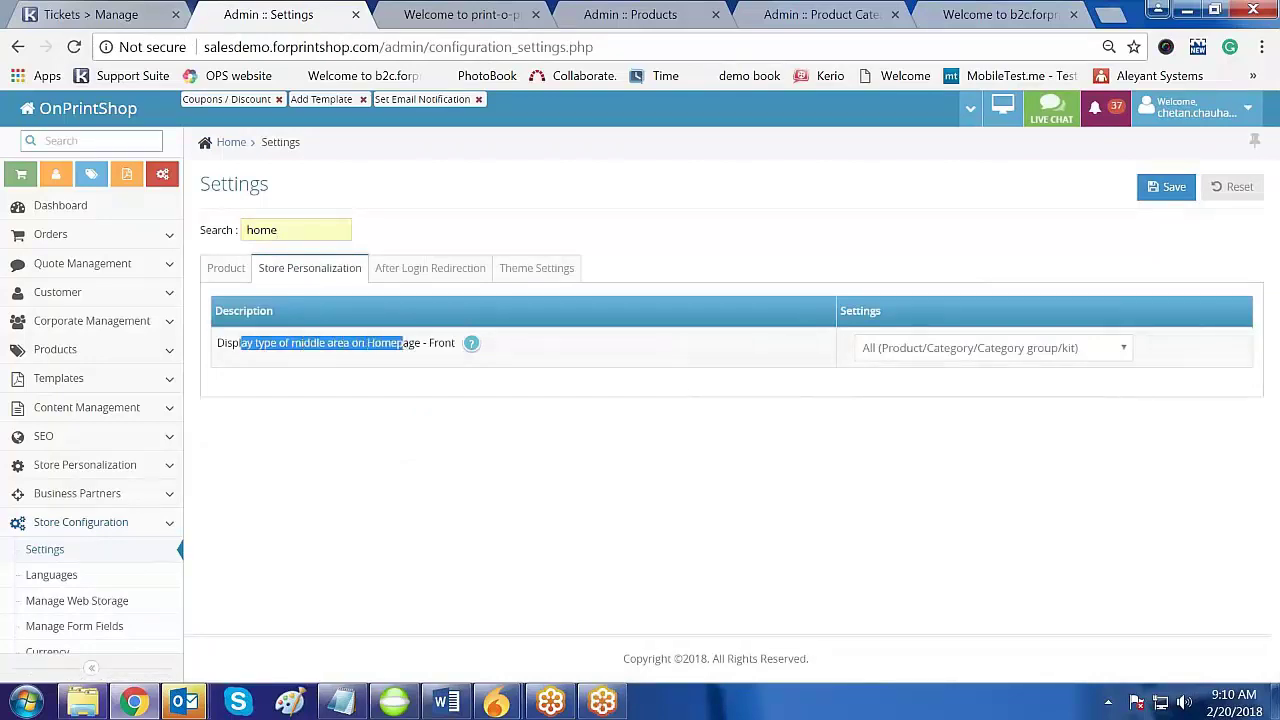
click(1094, 349)
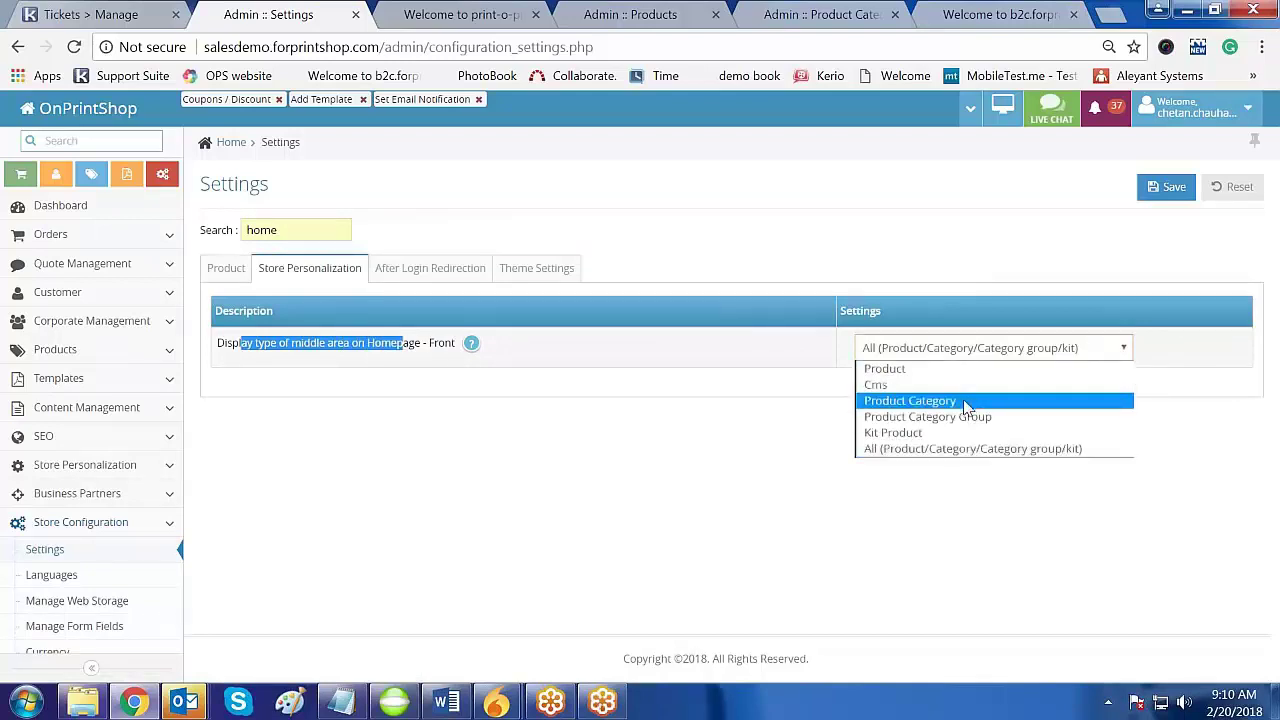
click(965, 401)
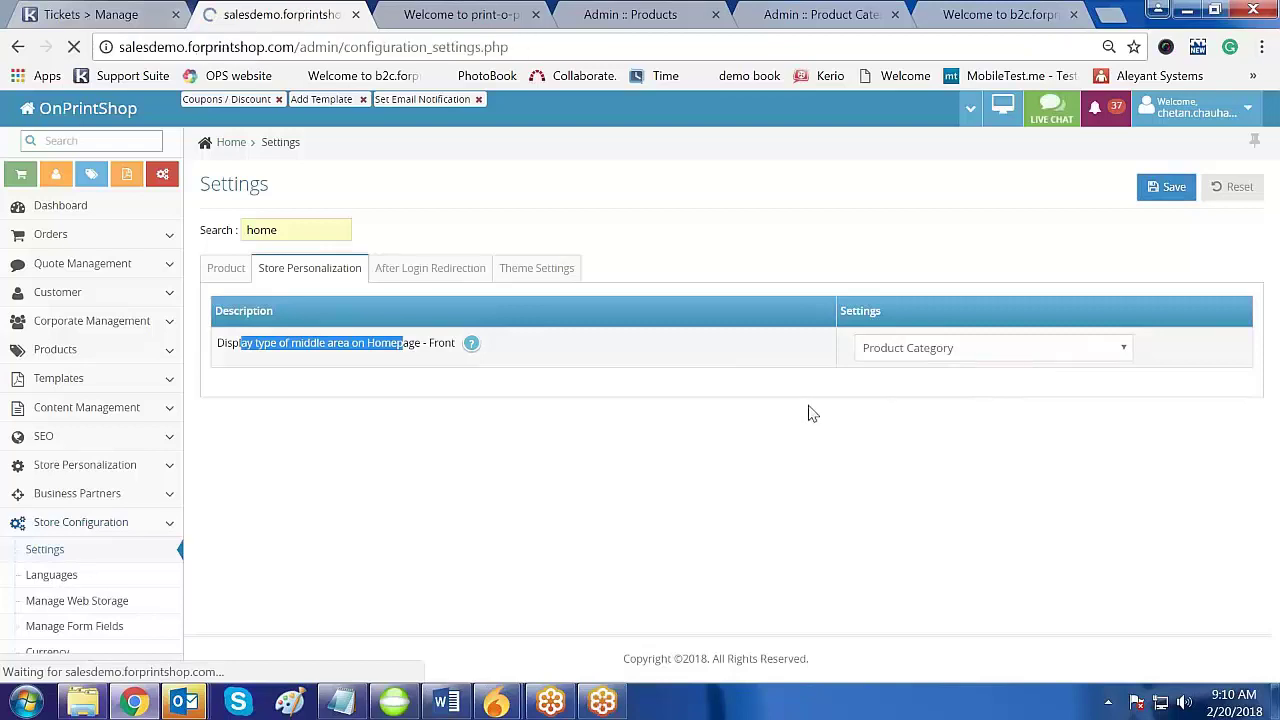
Reload the storefront homepage and check what its middle area shows above the FAQ's and Contact Us sections
click(478, 20)
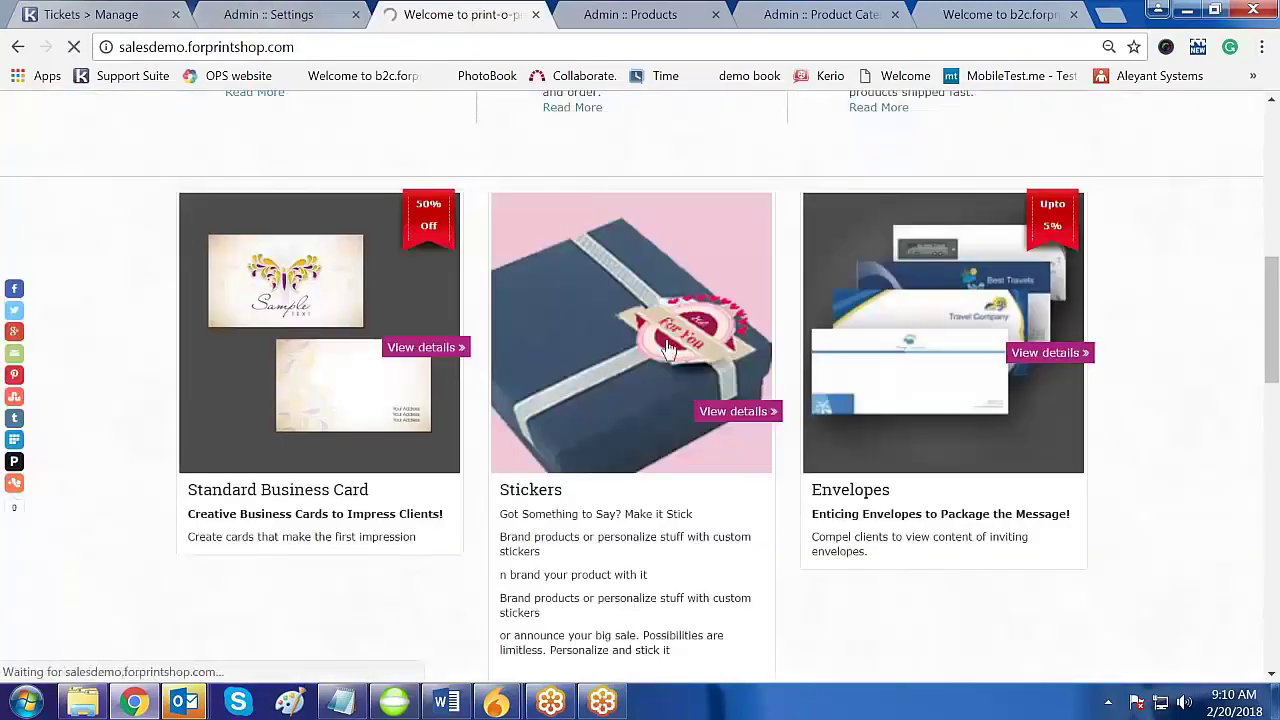
scroll(666, 337, down, 5)
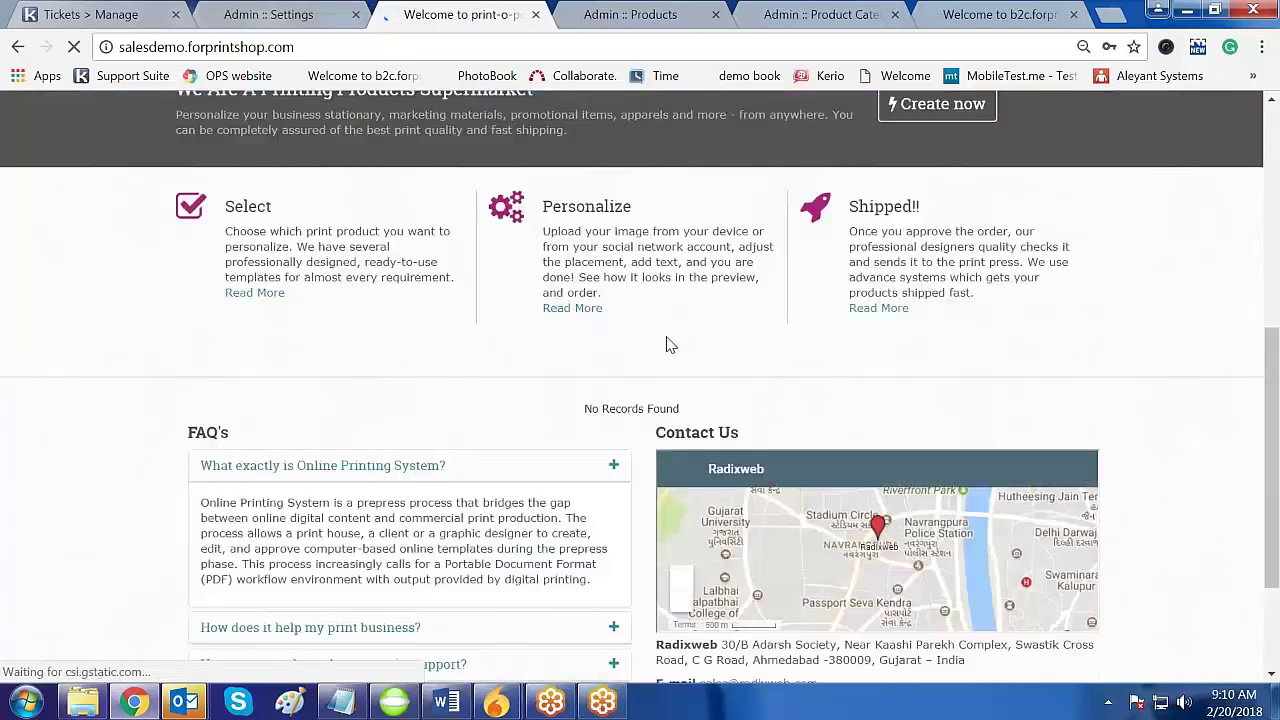
scroll(666, 343, down, 3)
scroll(666, 343, up, 5)
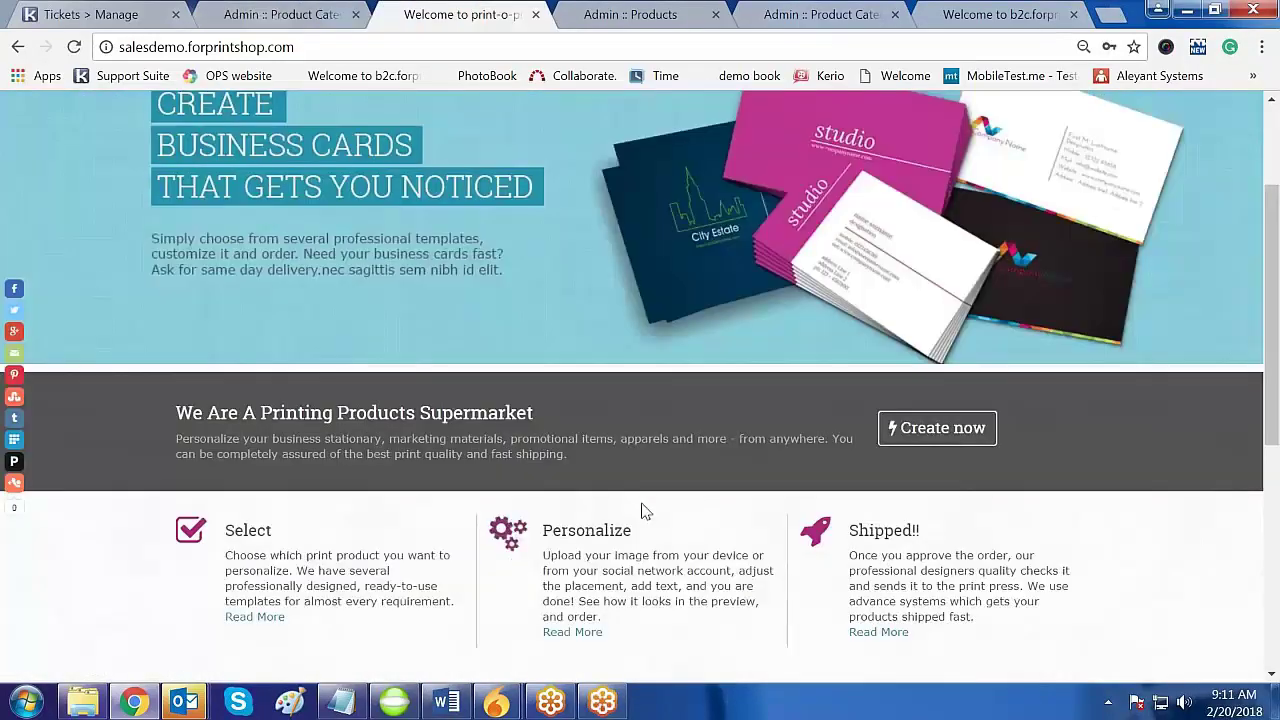
scroll(645, 512, down, 5)
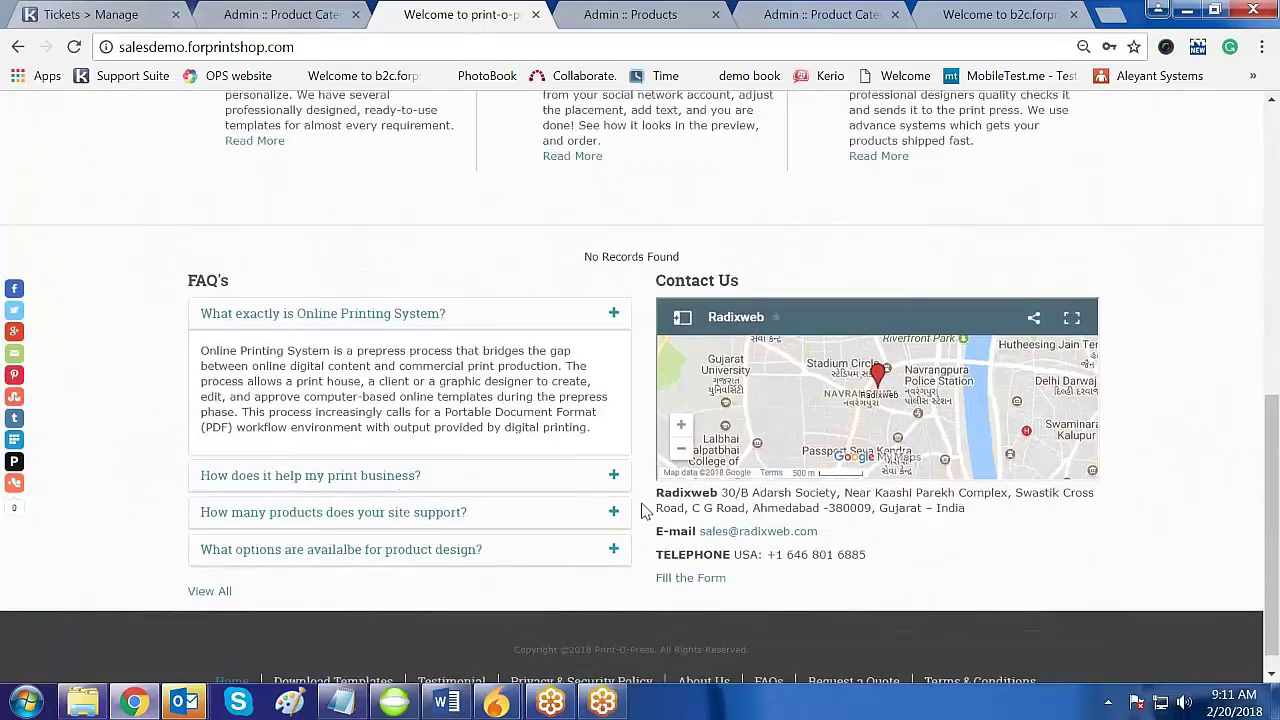
scroll(645, 512, up, 3)
scroll(600, 520, down, 2)
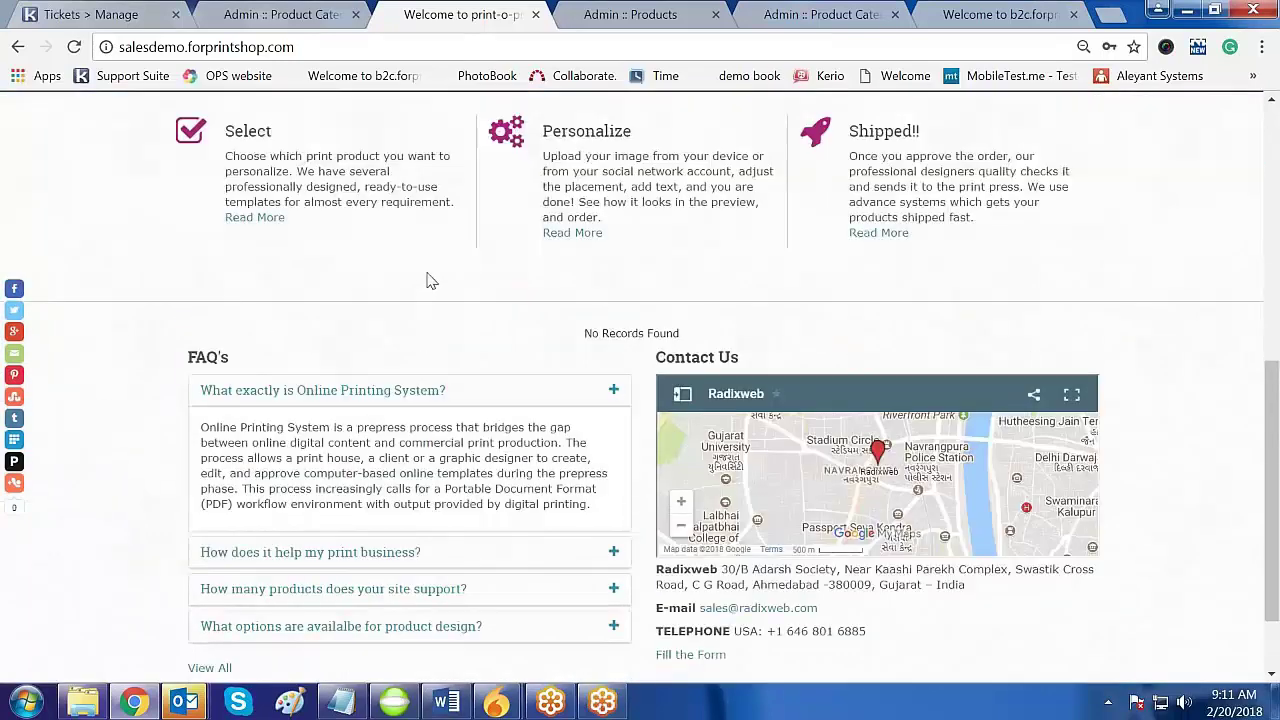
scroll(456, 277, up, 2)
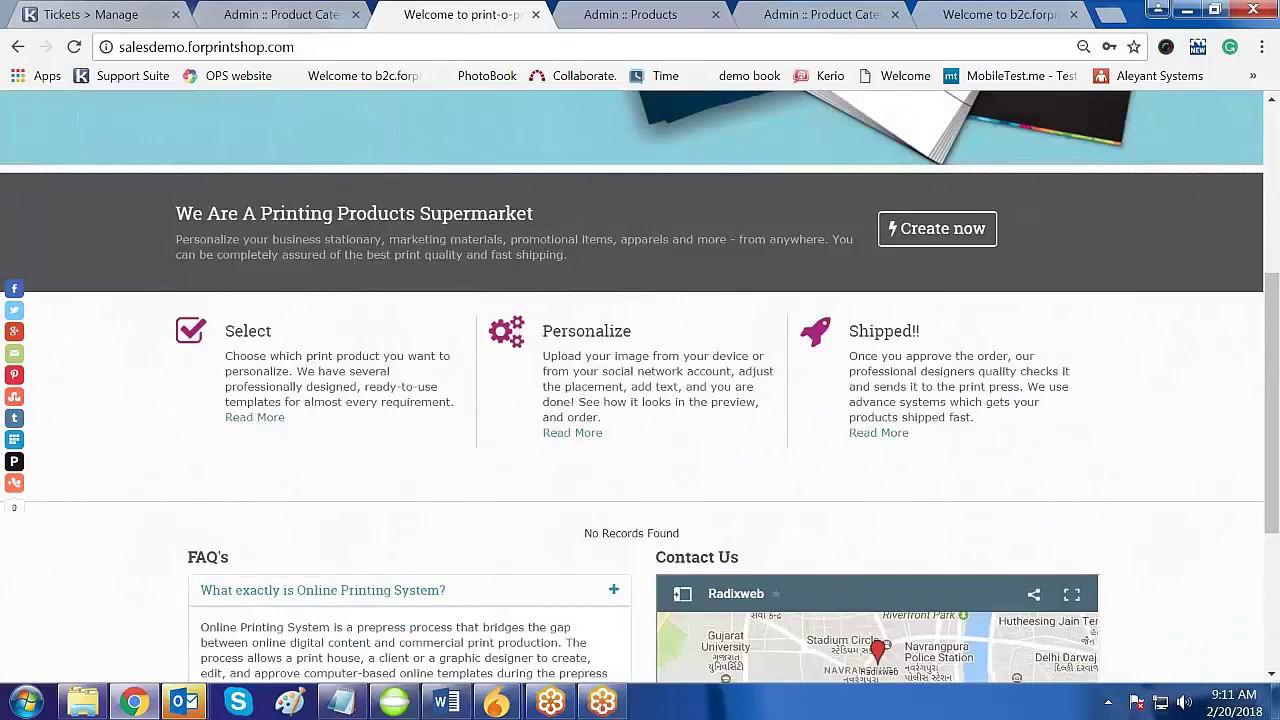
scroll(603, 394, down, 1)
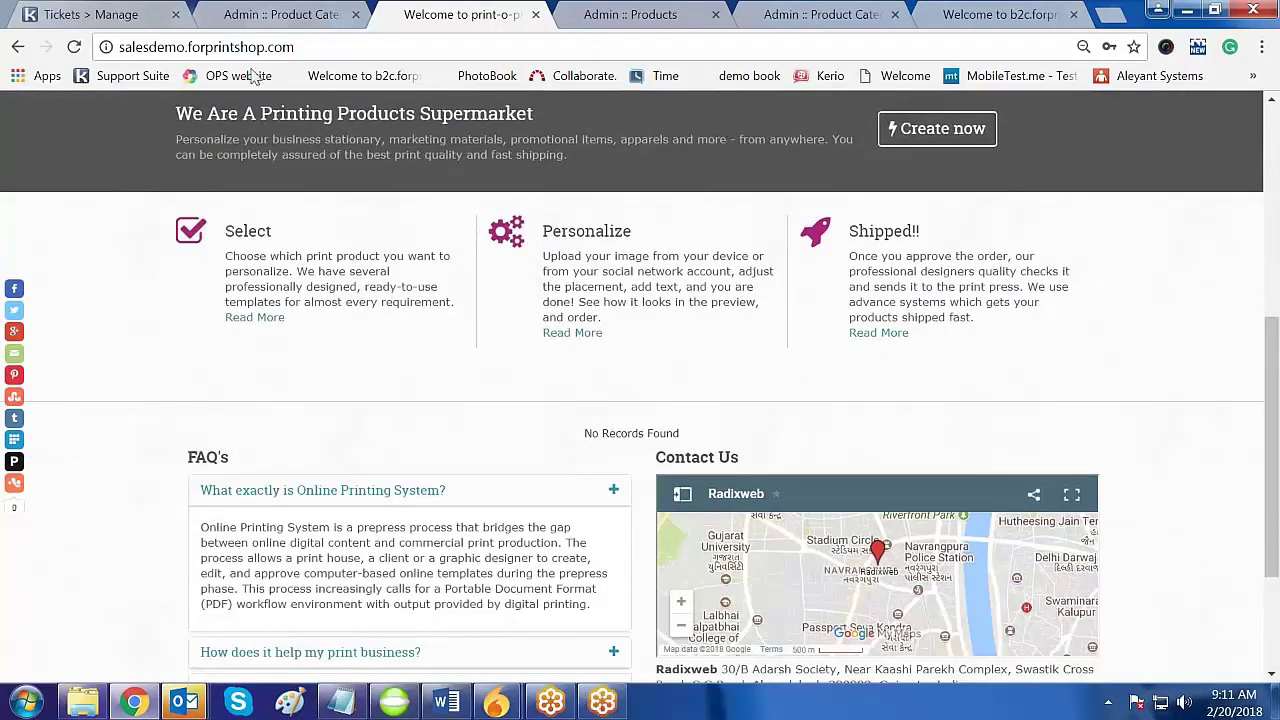
Filter the admin's product categories by "pre" and open the Premium Business Cards category for editing
click(293, 18)
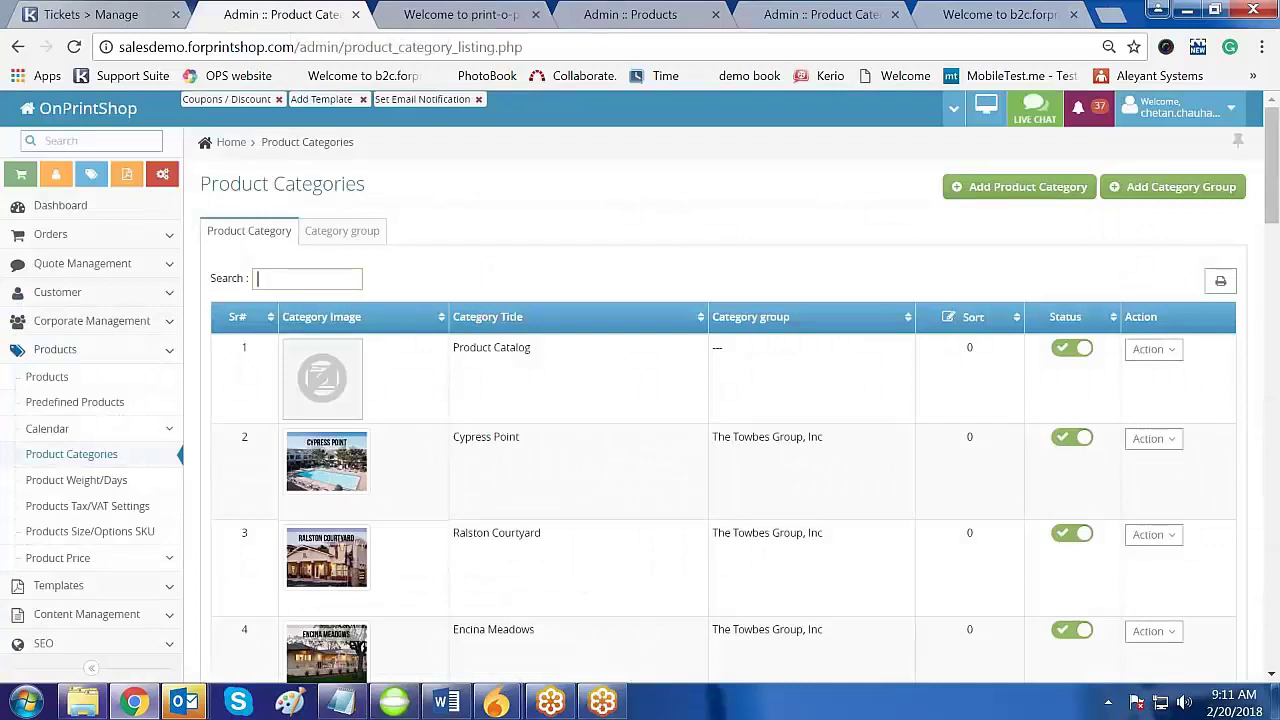
text(pre)
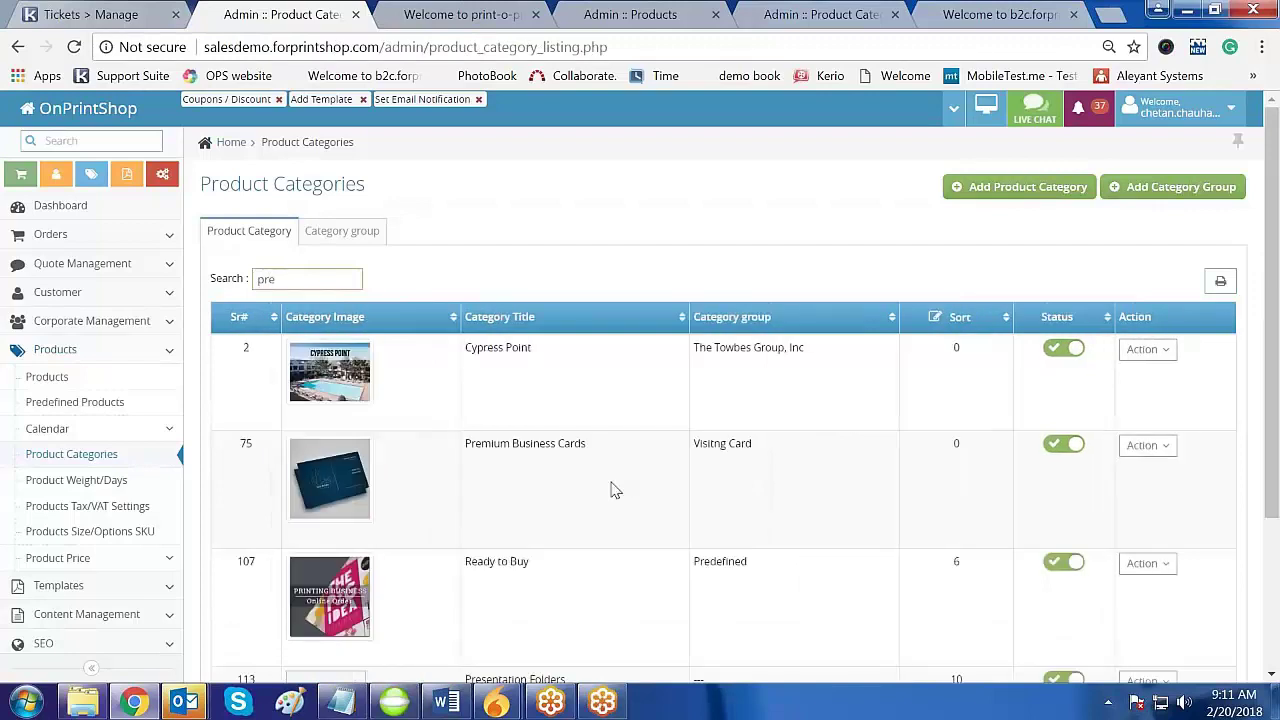
click(1158, 450)
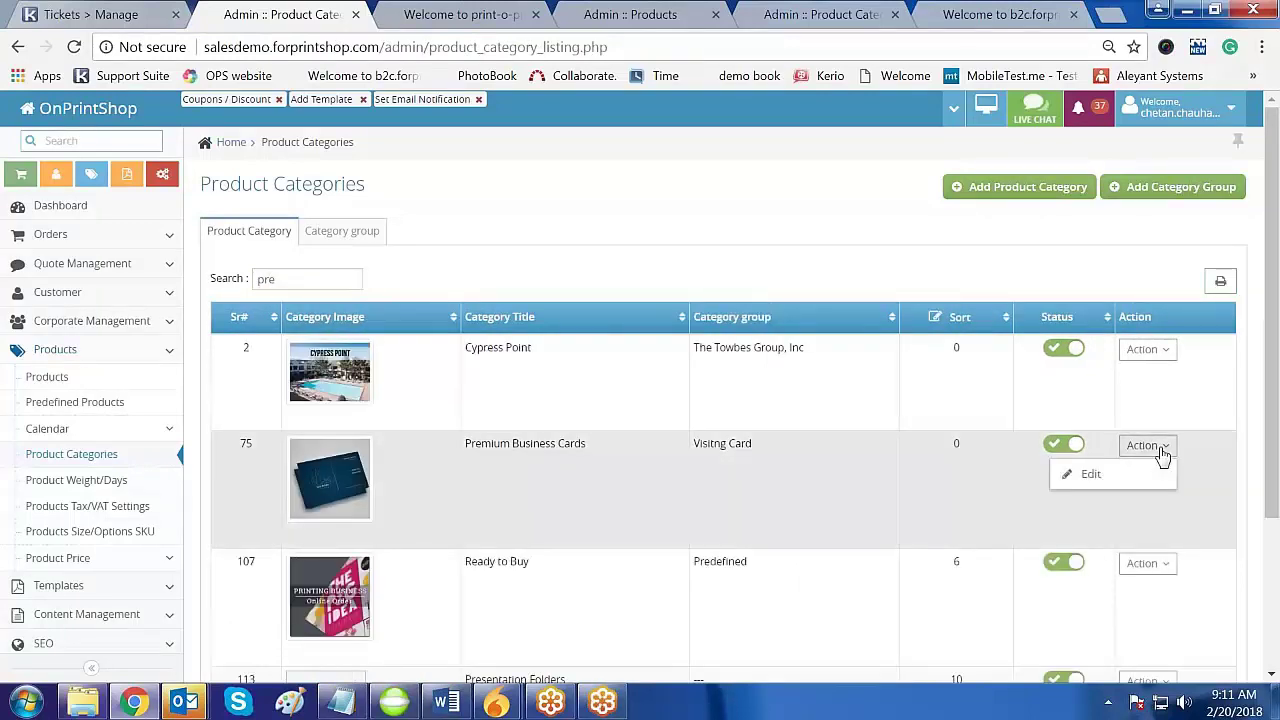
click(1137, 478)
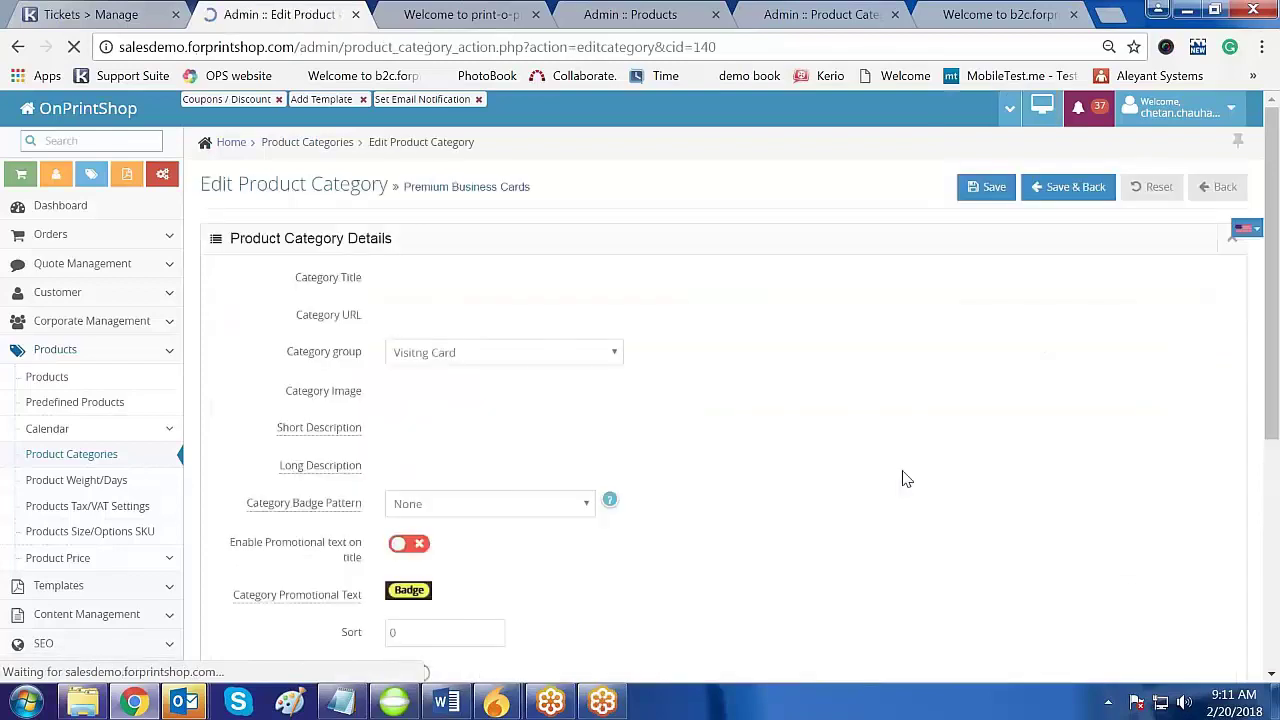
Enable Display On Home for the Premium Business Cards category, save it and return to the category list
scroll(900, 406, down, 5)
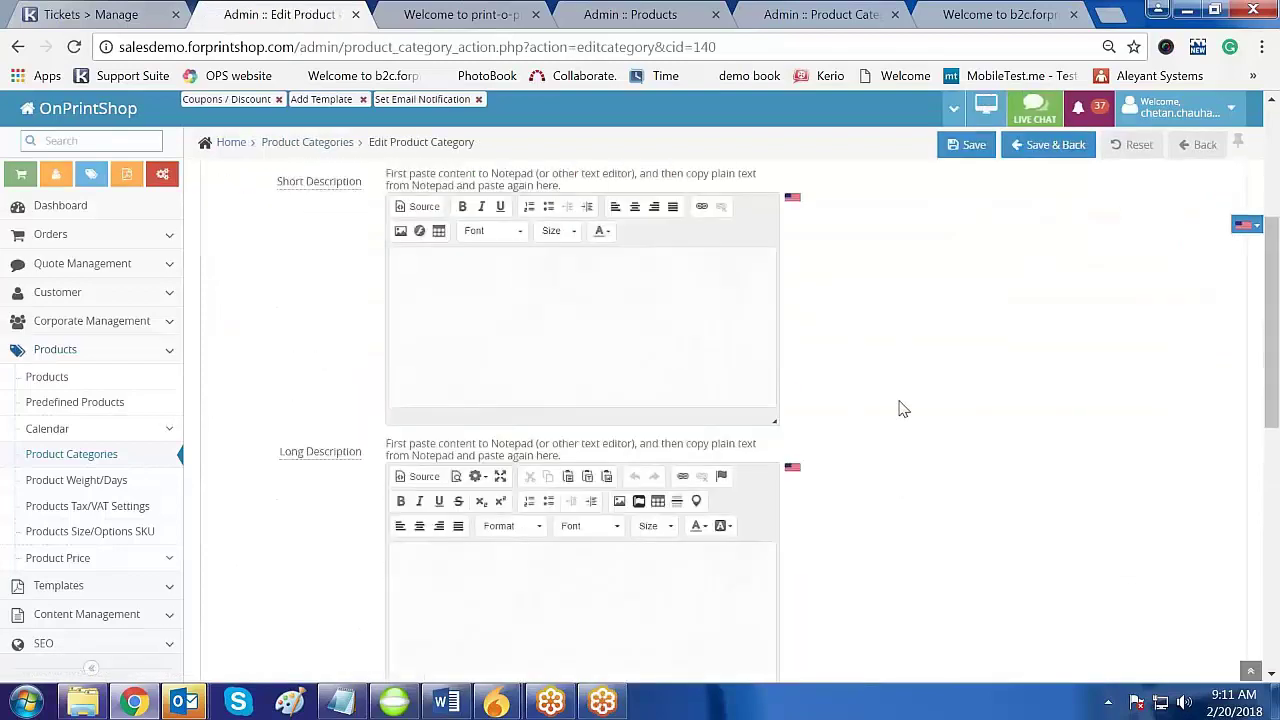
scroll(900, 408, down, 3)
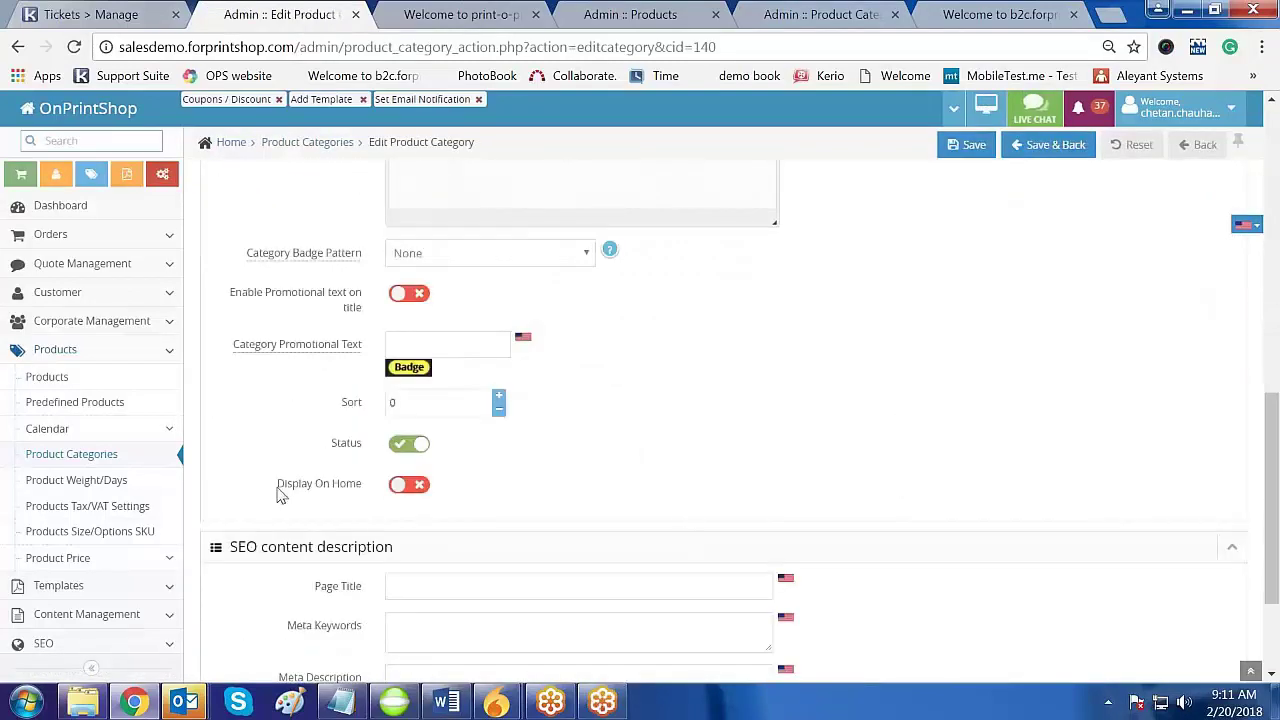
drag(280, 486, 366, 497)
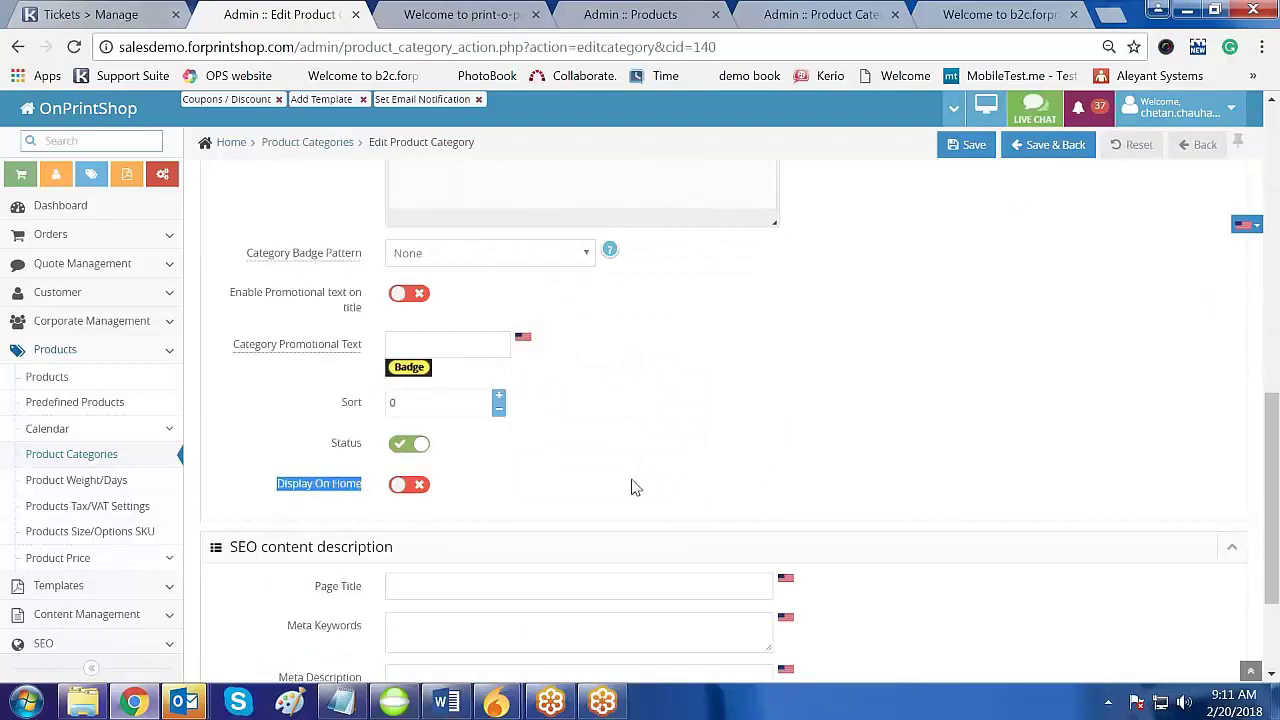
click(493, 530)
click(408, 486)
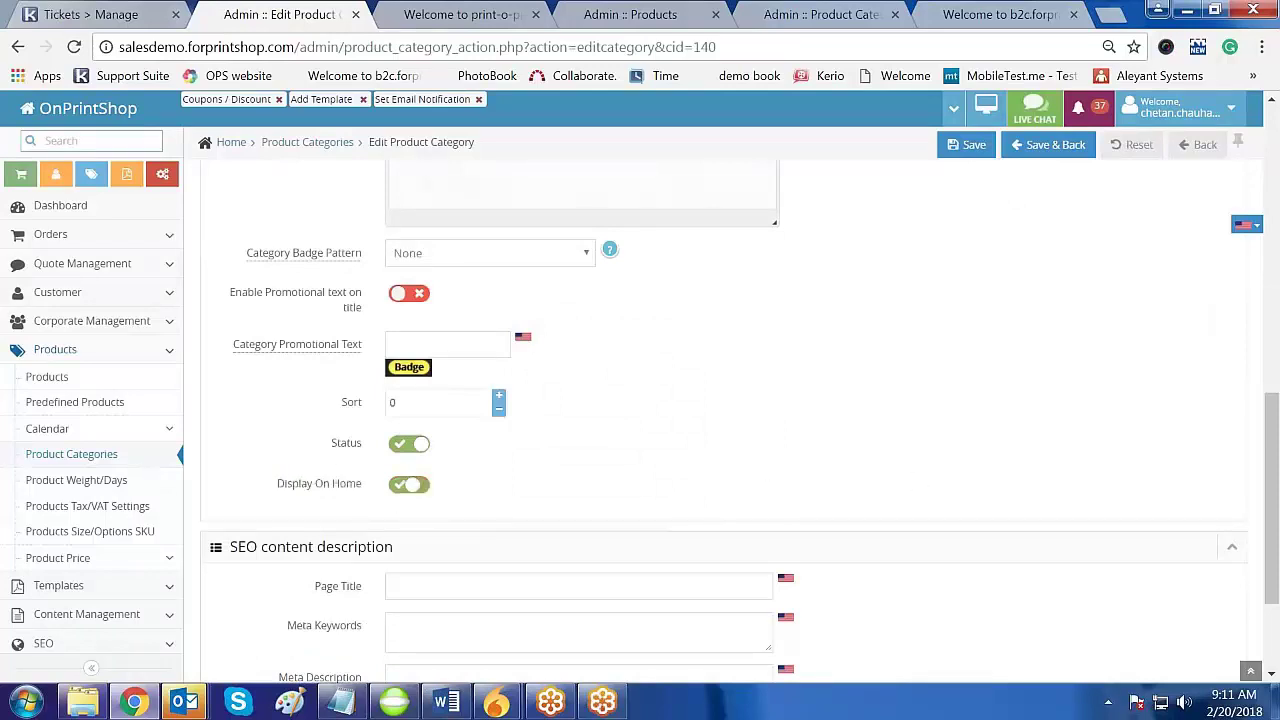
click(1034, 155)
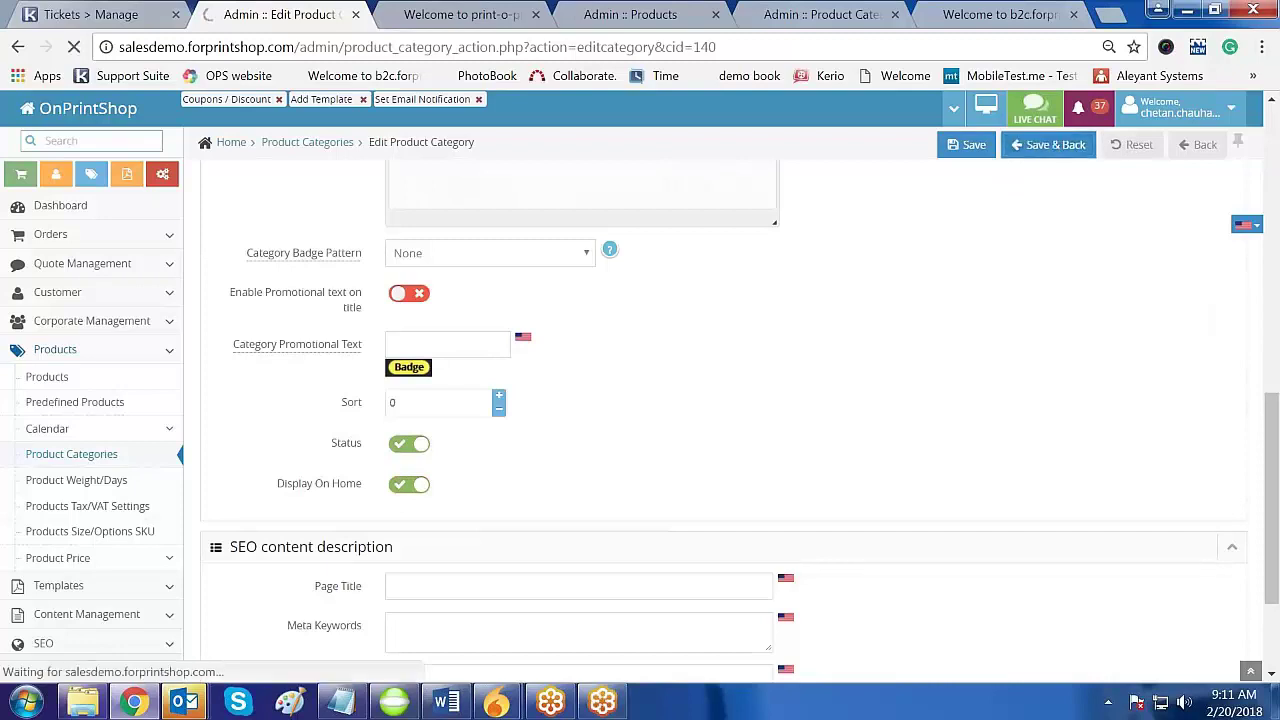
Reload the storefront homepage, open Premium Business Cards from its middle area and view the Plastic Business Card product page
key(ctrl+Tab)
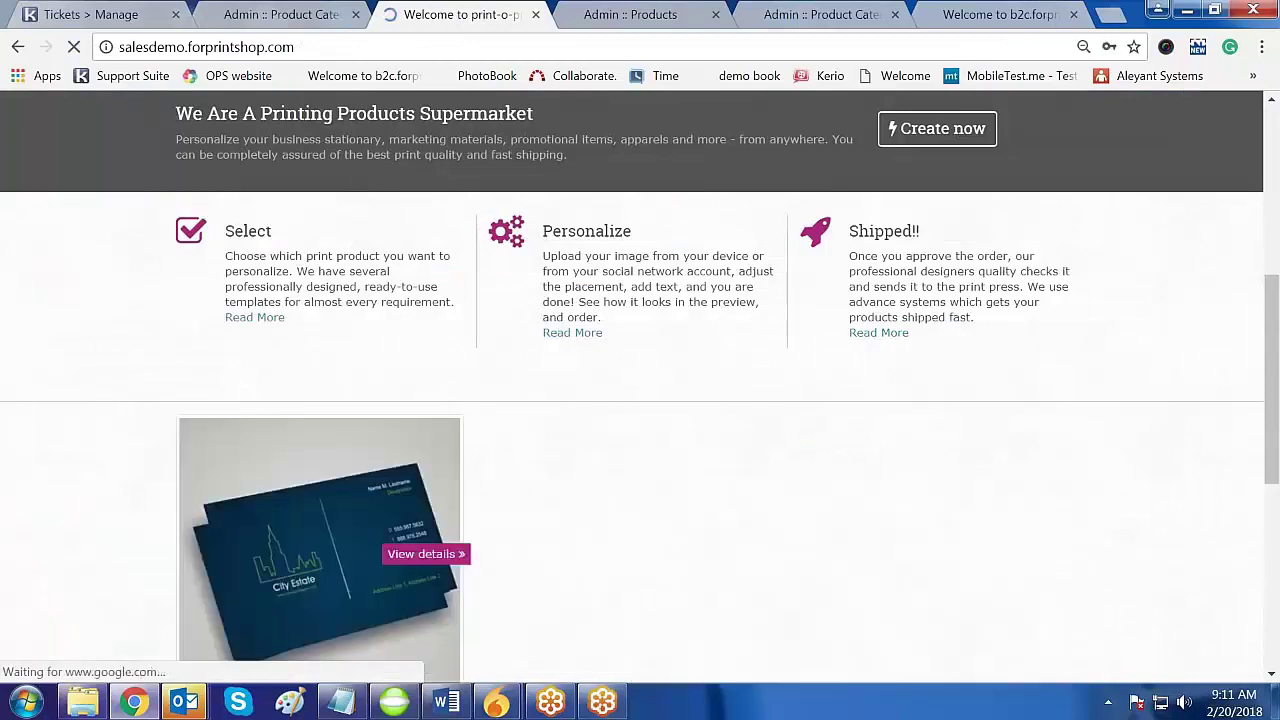
scroll(672, 390, down, 2)
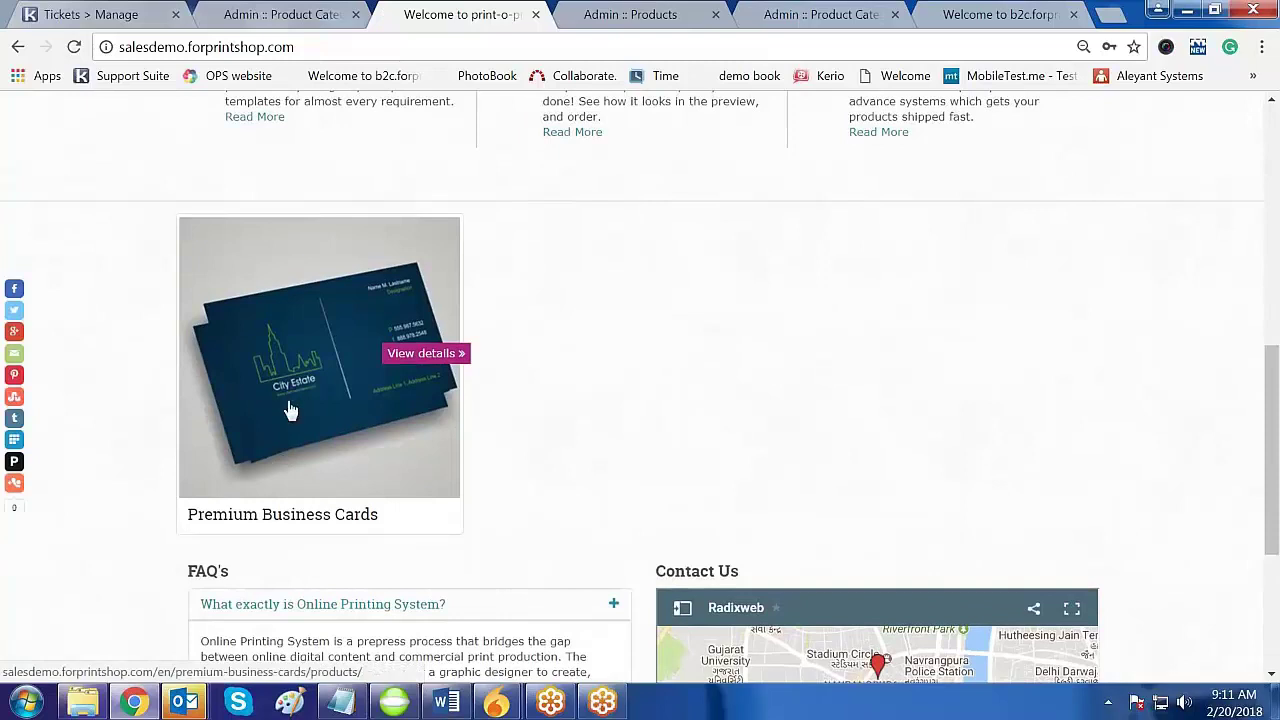
click(391, 480)
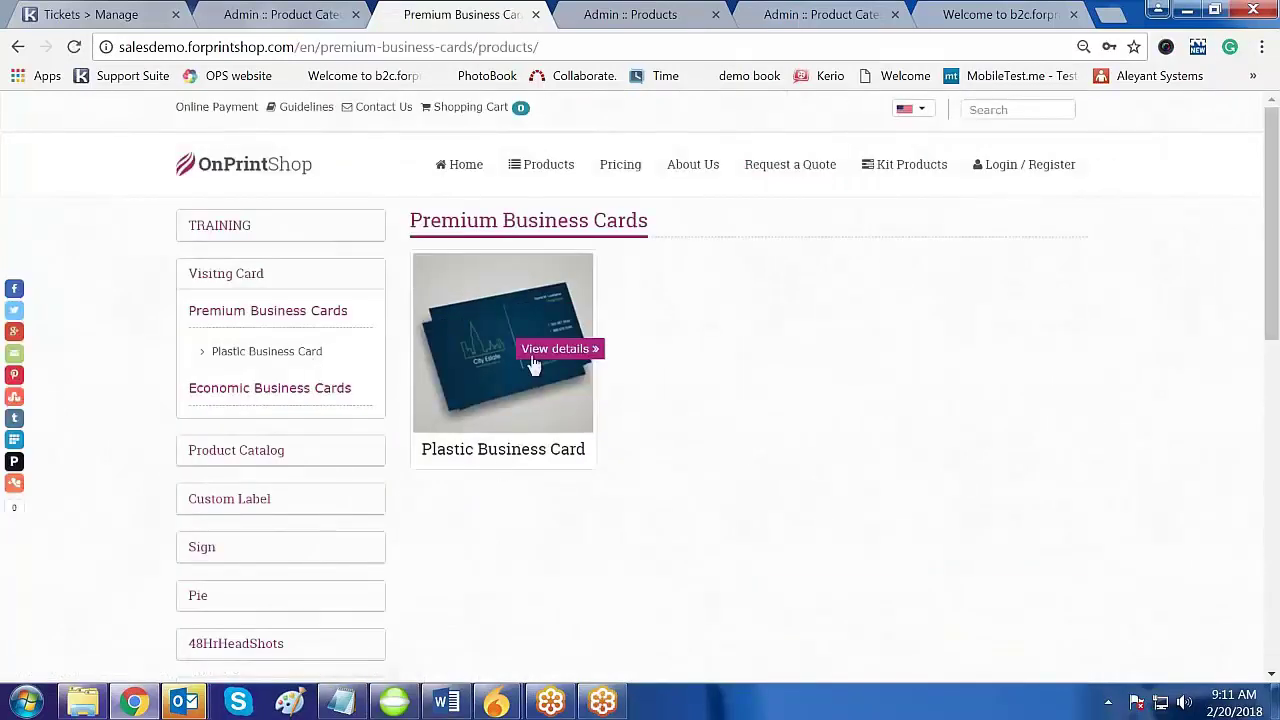
drag(538, 450, 437, 450)
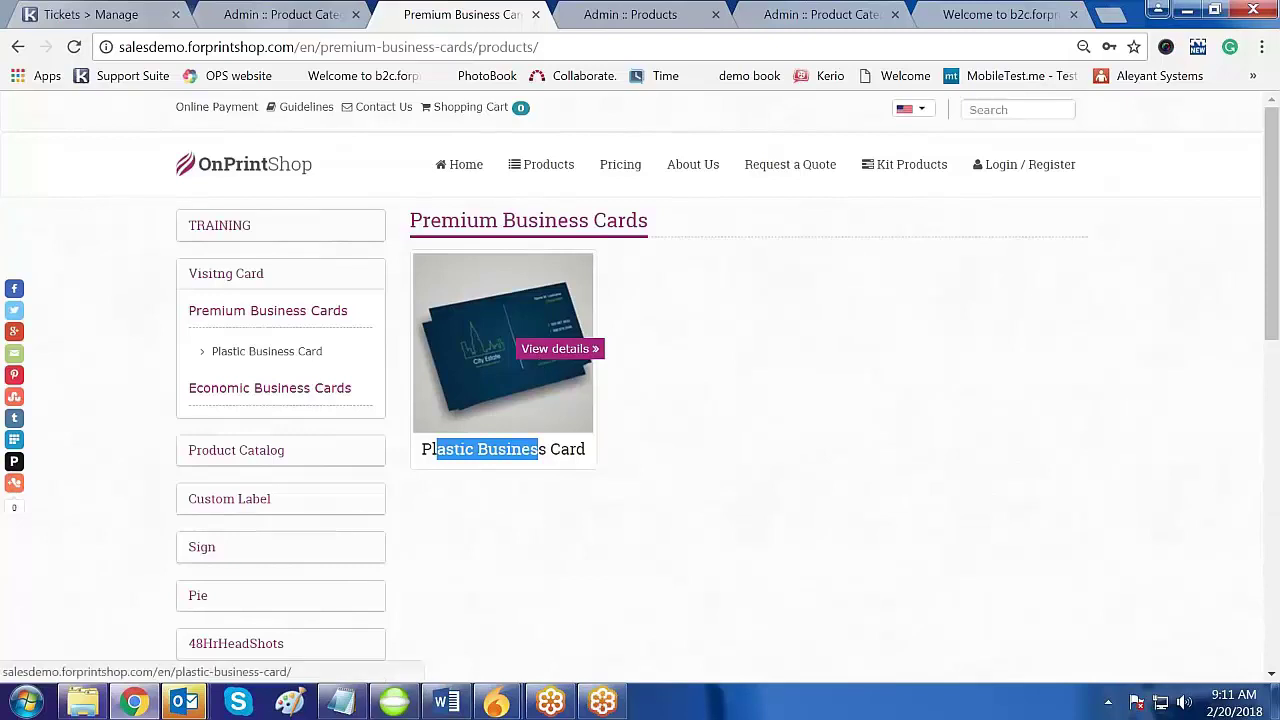
click(505, 425)
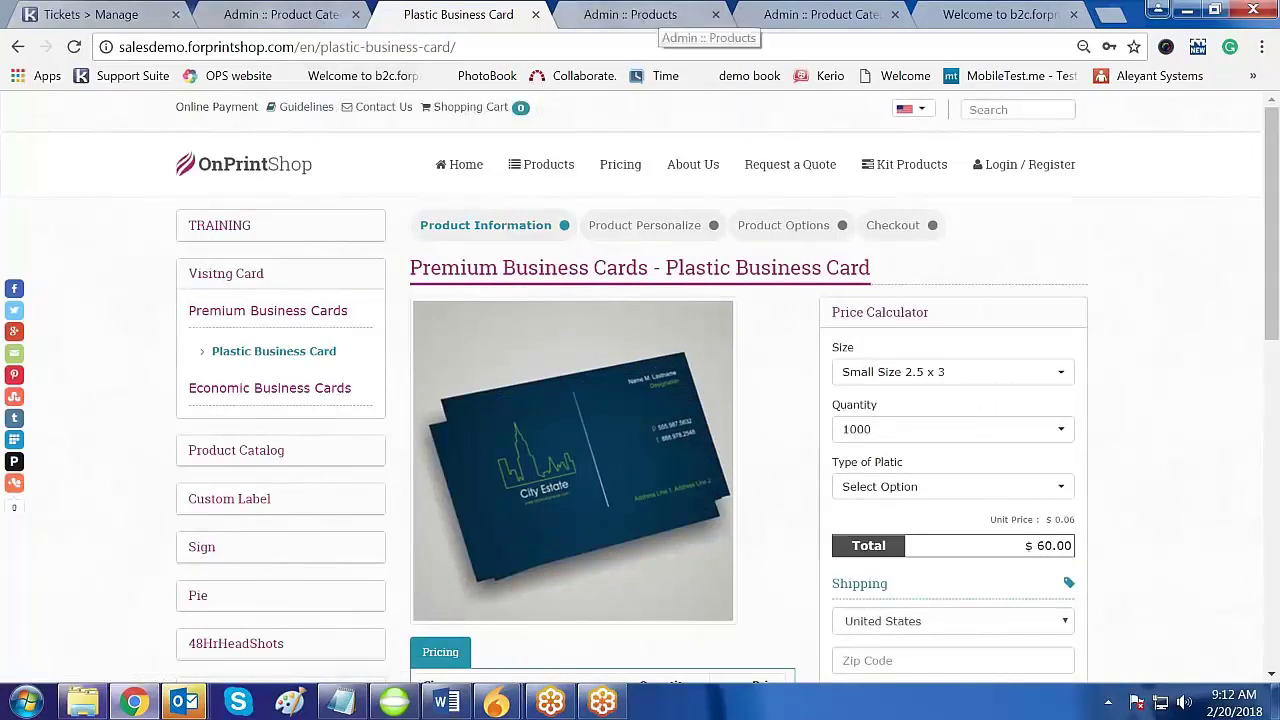
Filter the admin's product categories by "econ" and open the Economic Business Cards category for editing
click(290, 15)
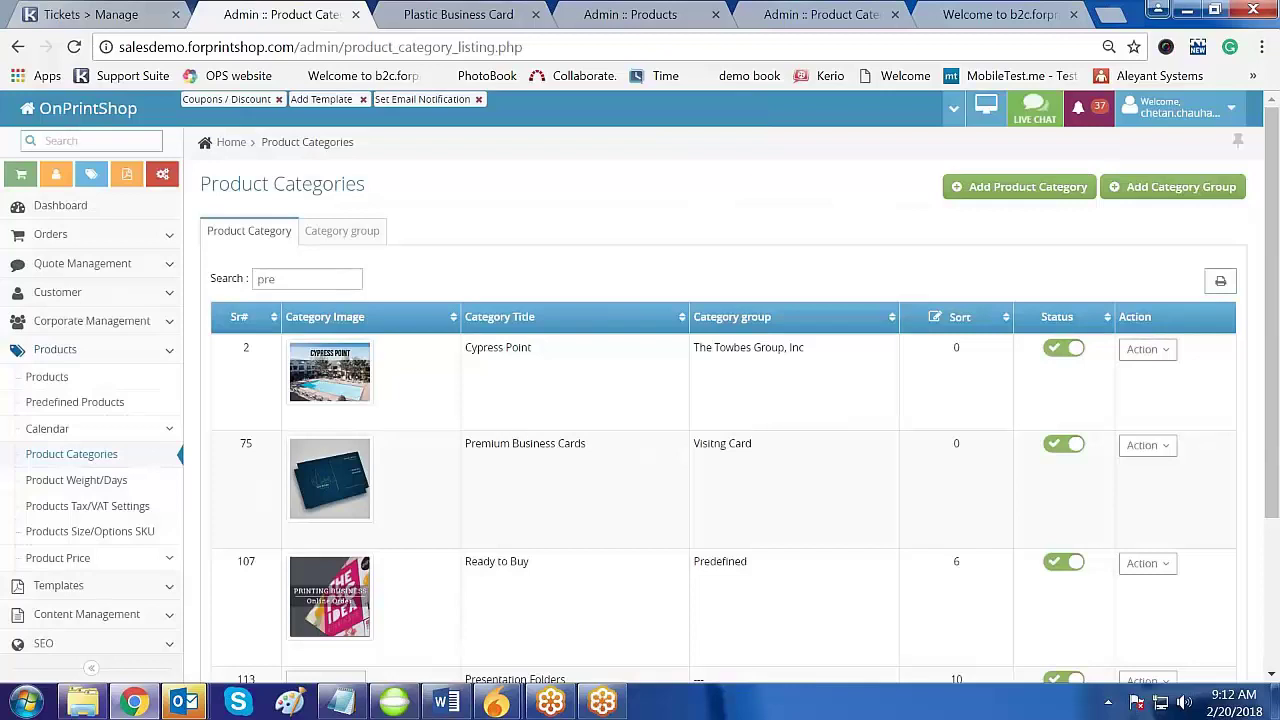
key(ctrl+a)
key(BackSpace)
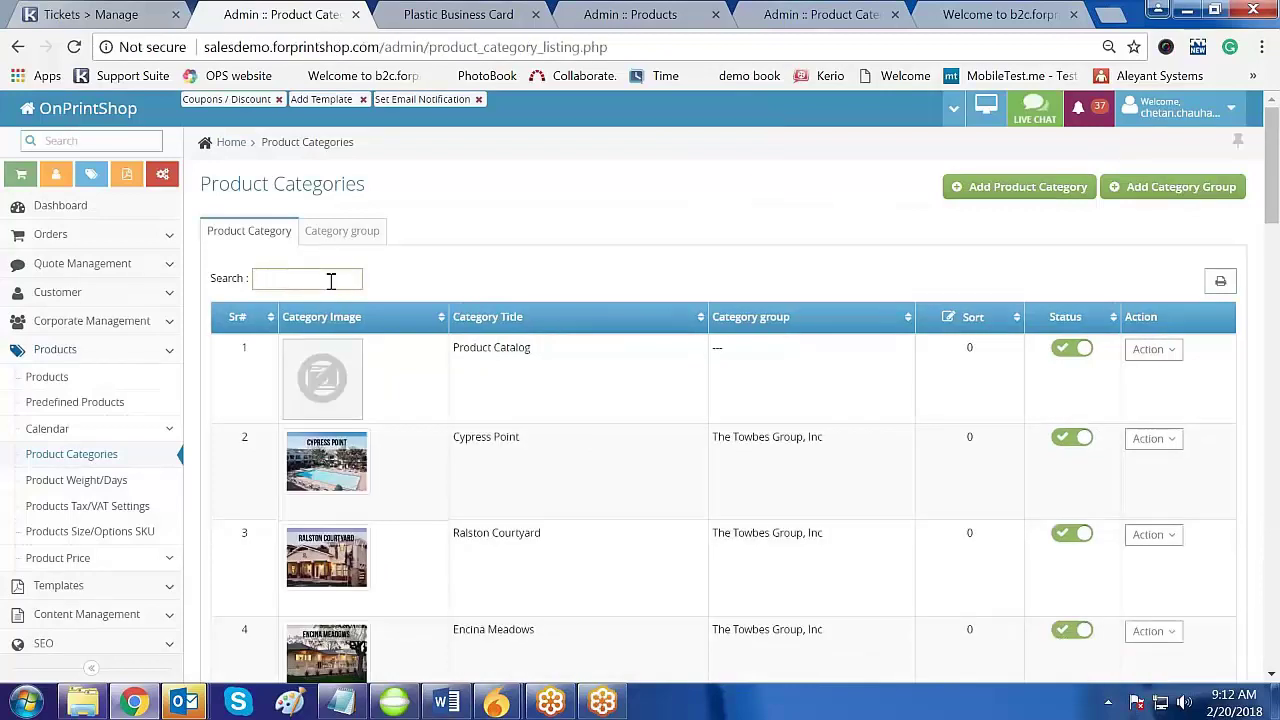
text(ec)
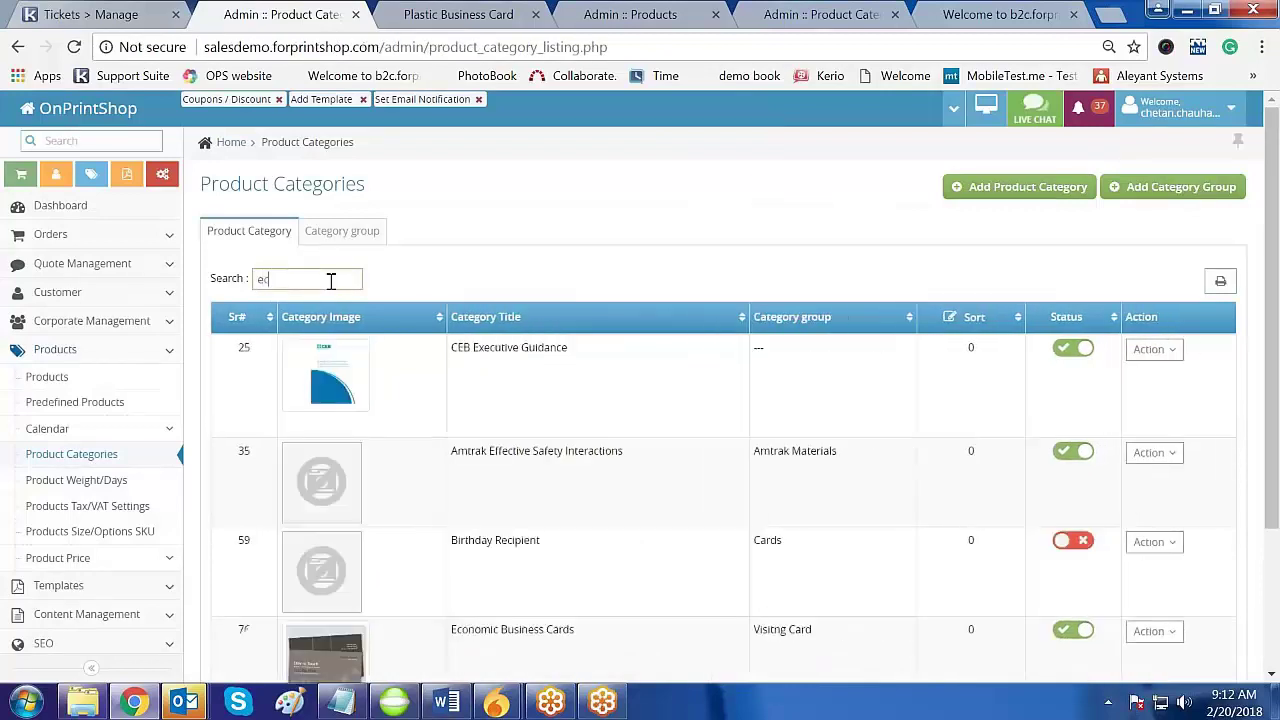
text(on)
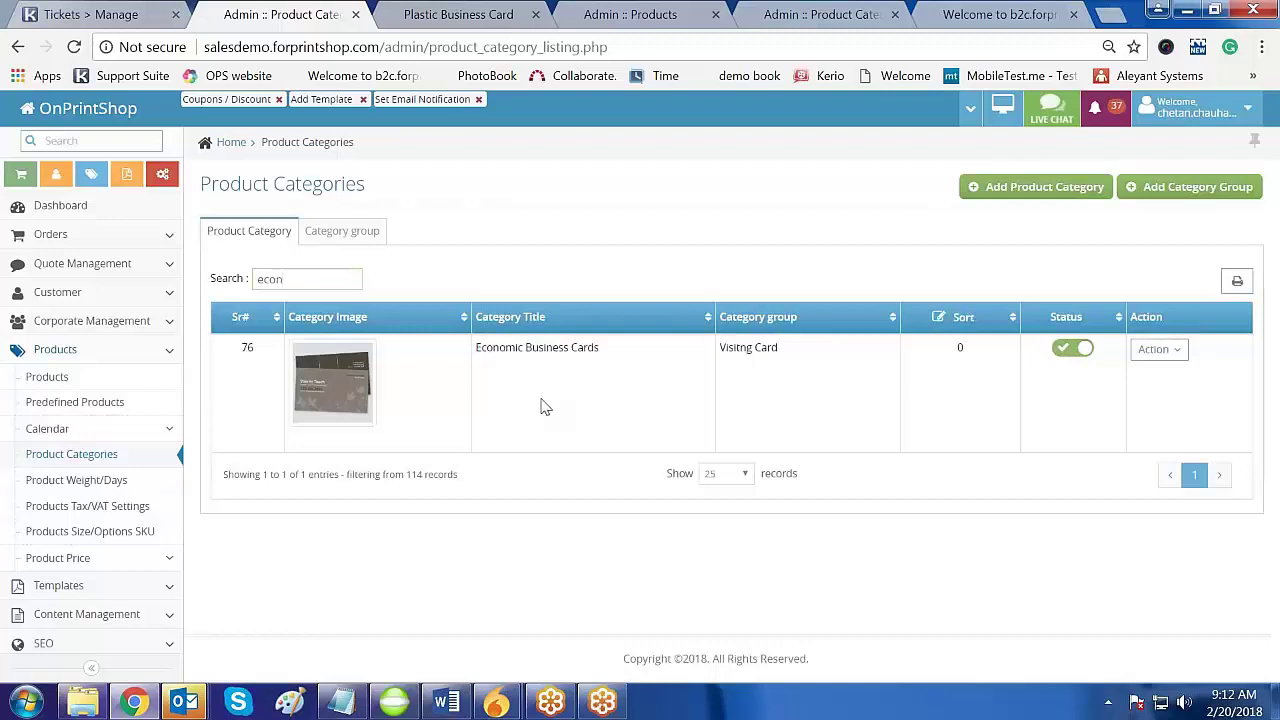
drag(505, 348, 596, 348)
click(838, 418)
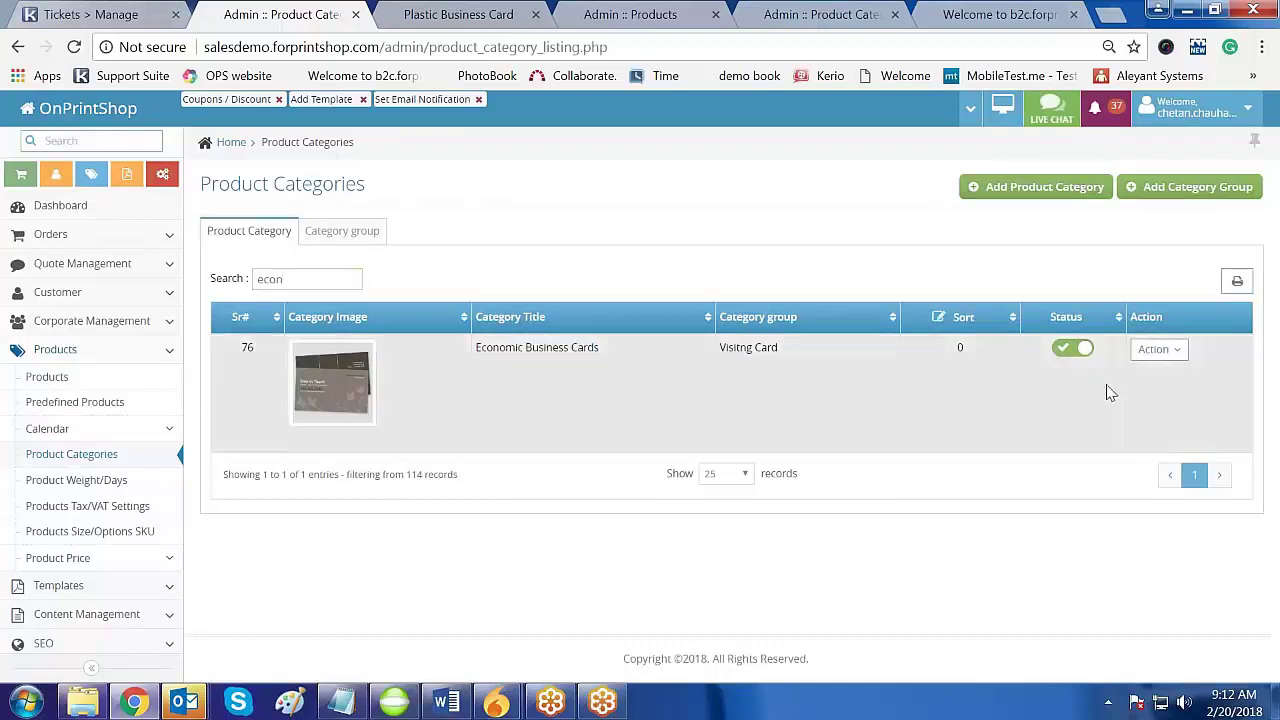
click(1157, 350)
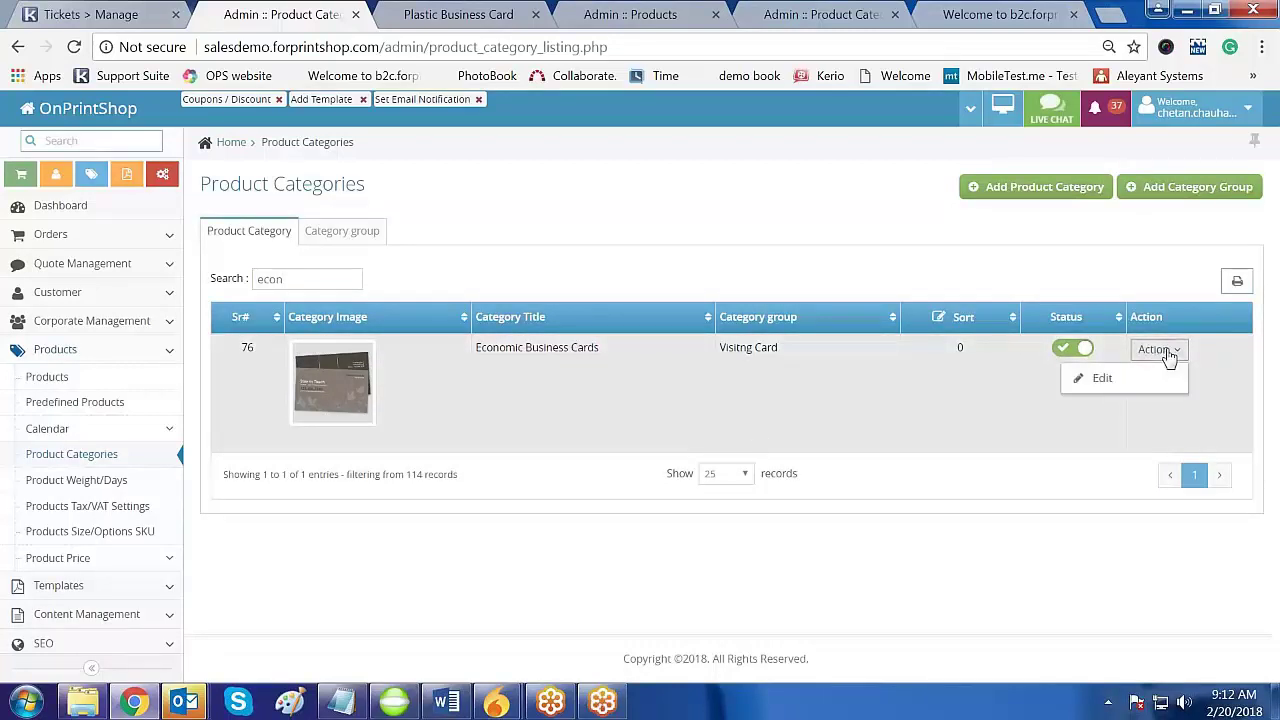
click(1148, 385)
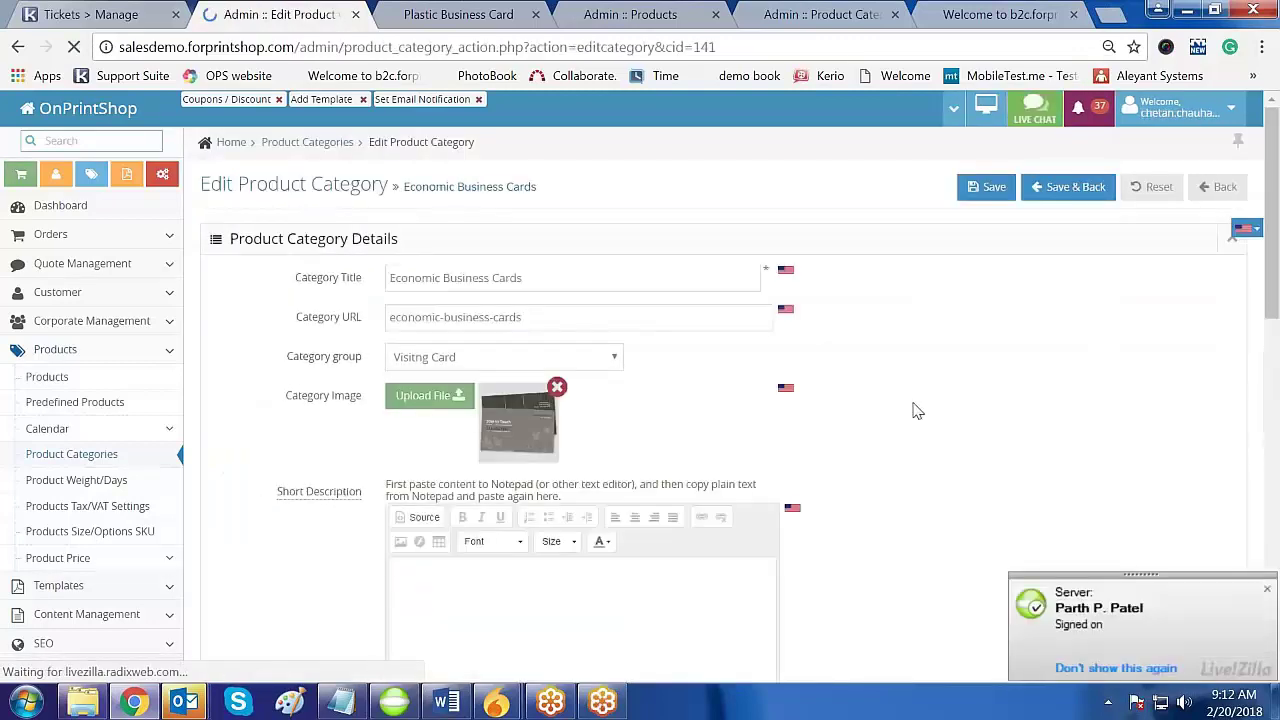
Enable Display On Home for the Economic Business Cards category and save it, returning to the category list
scroll(918, 406, down, 8)
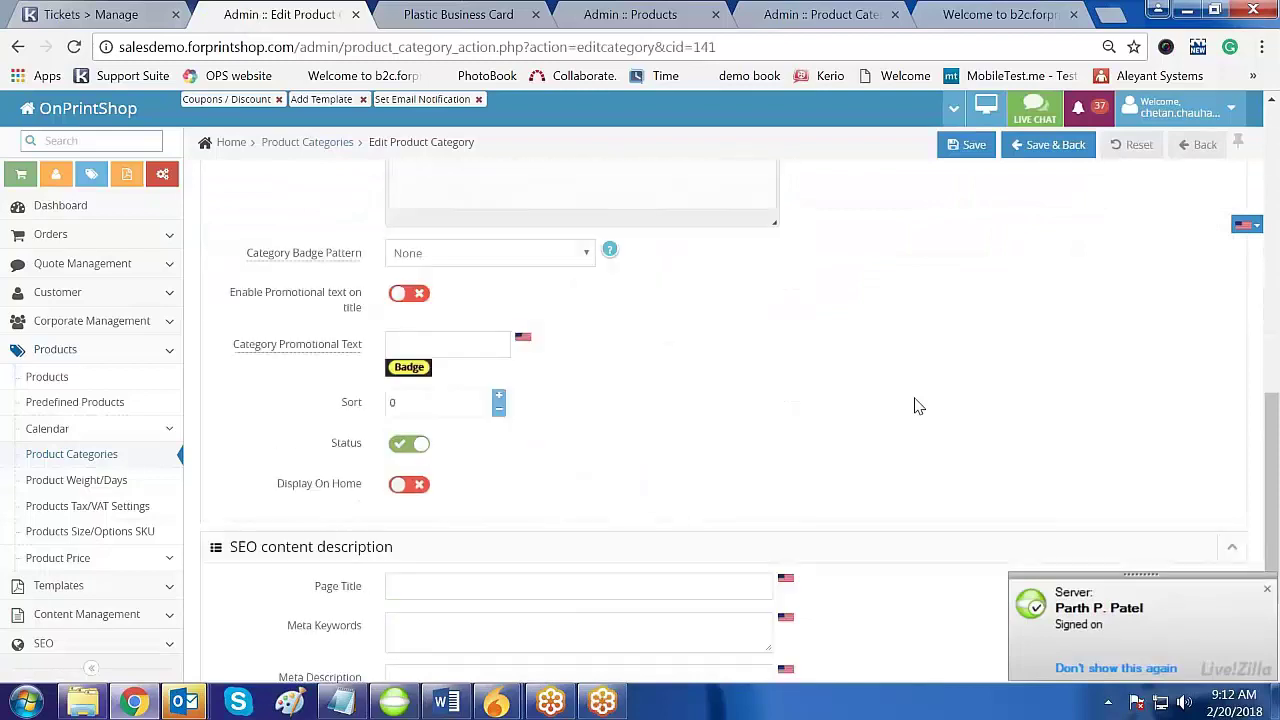
drag(279, 489, 357, 486)
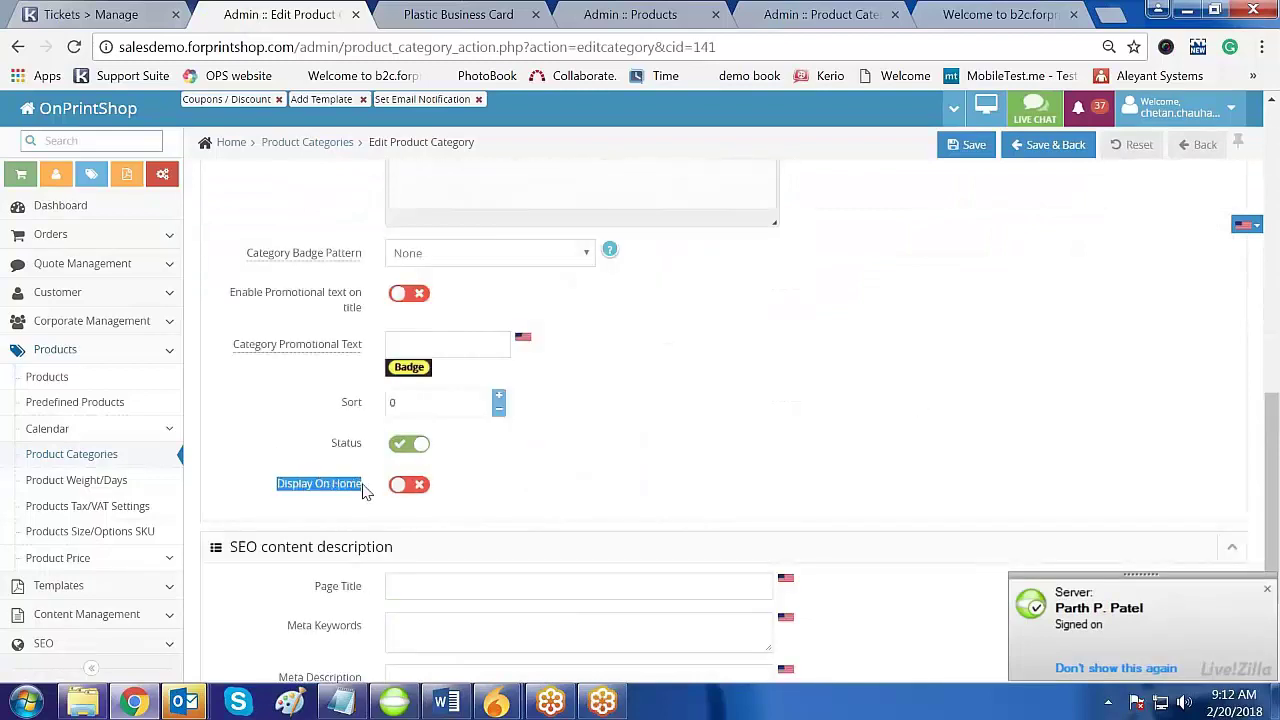
click(398, 487)
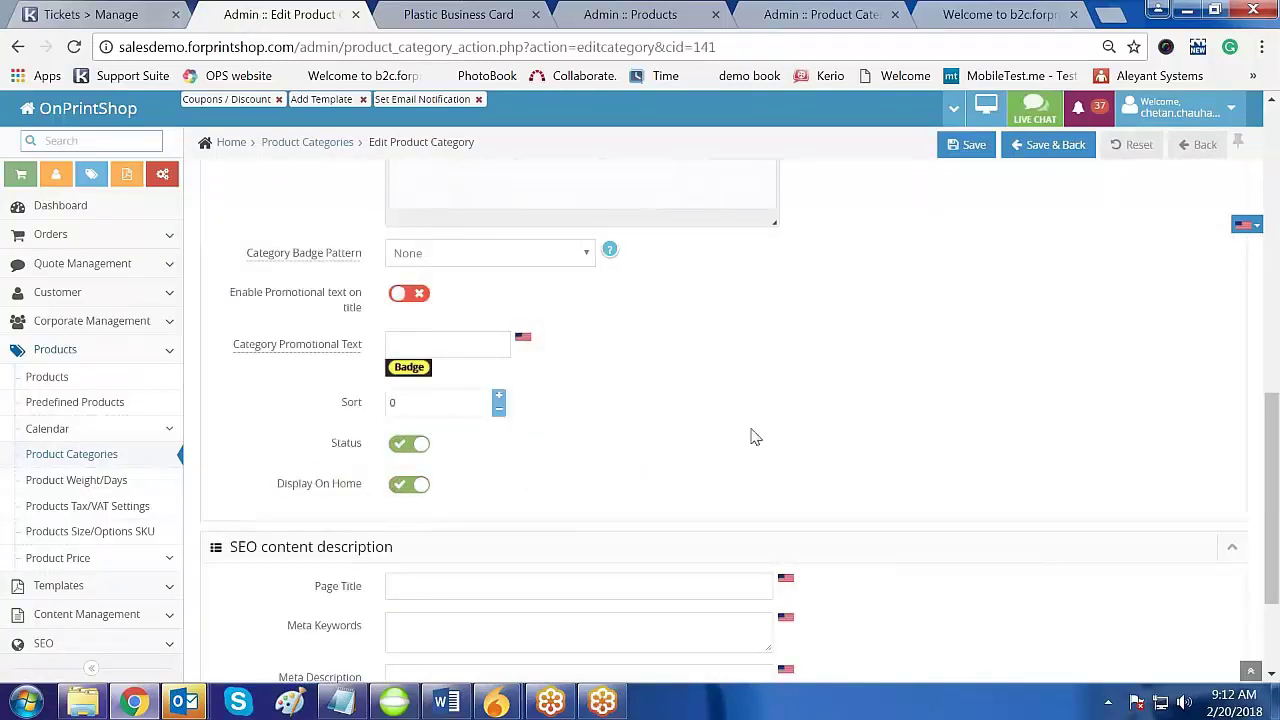
click(1057, 146)
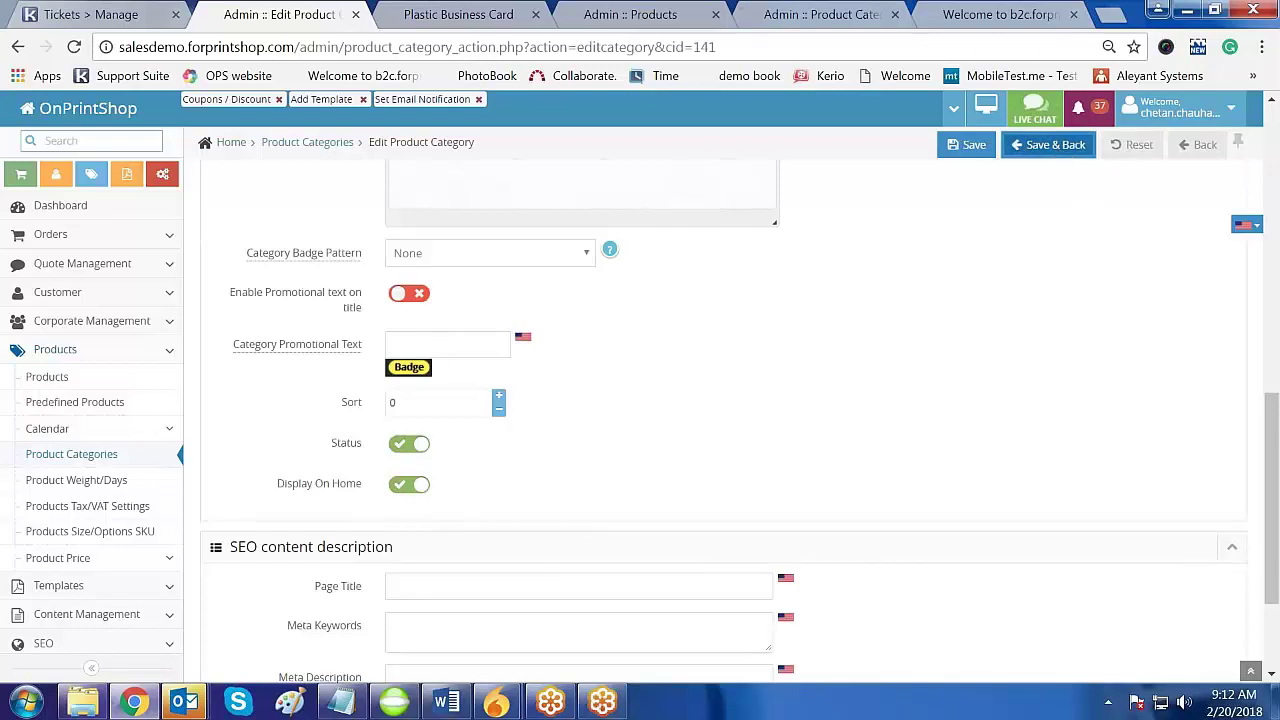
Open the storefront homepage and check the Premium and Economic Business Cards tiles in its middle area
click(467, 15)
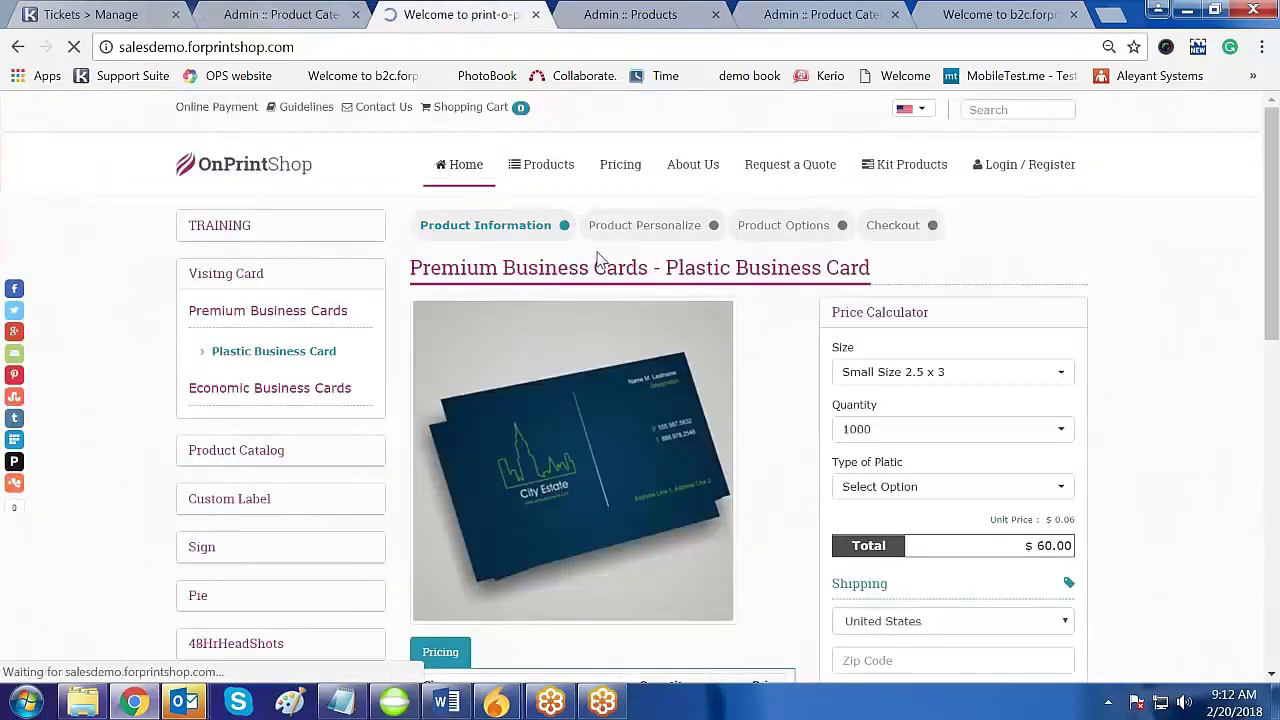
scroll(727, 367, down, 6)
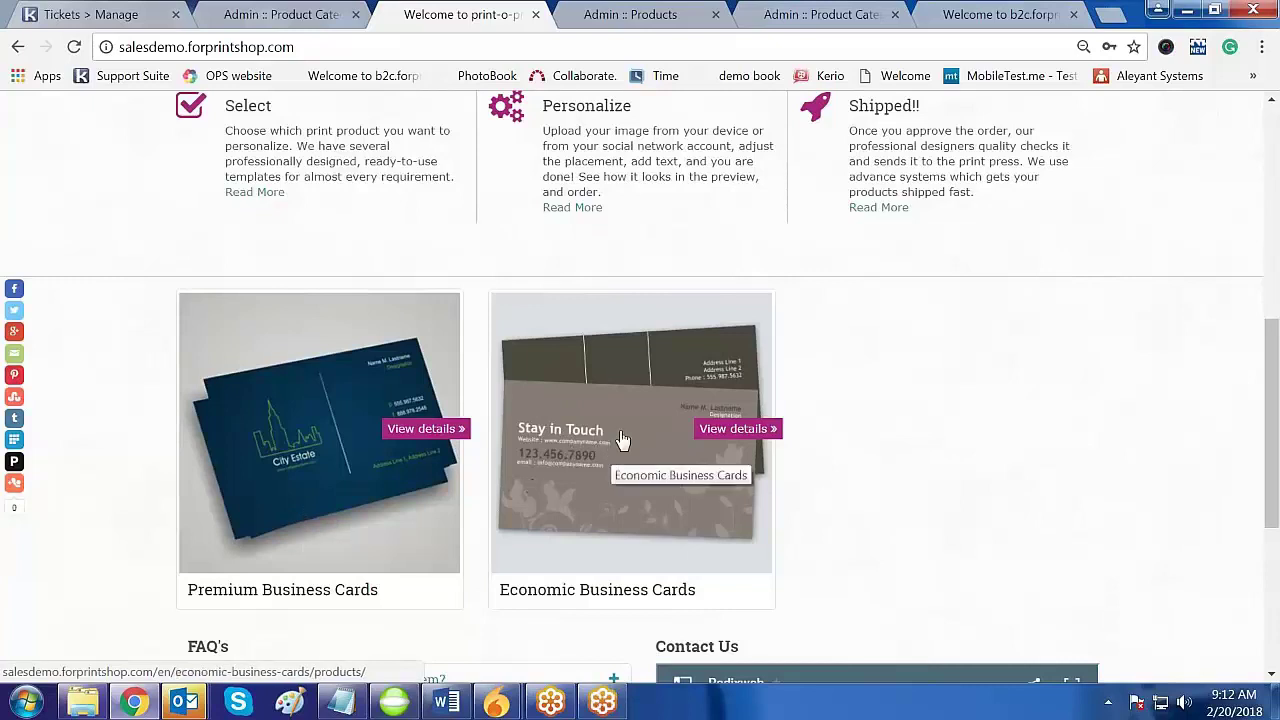
scroll(640, 400, down, 1)
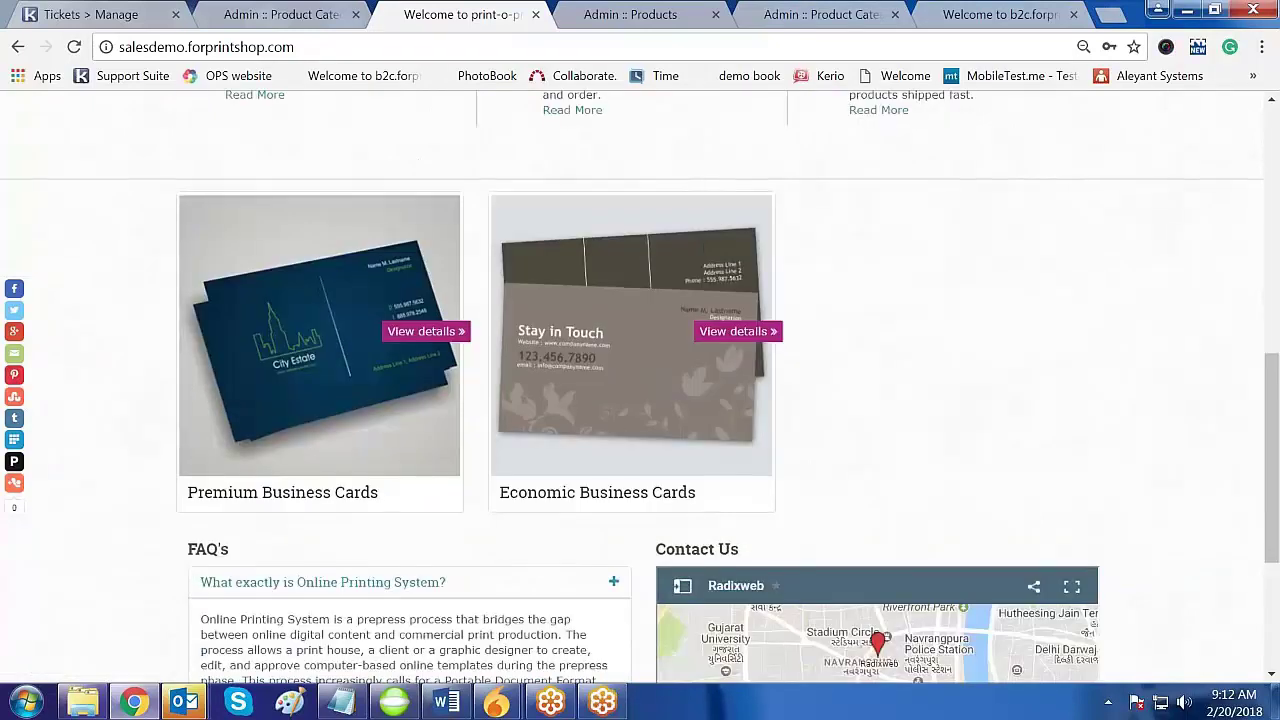
scroll(869, 617, up, 3)
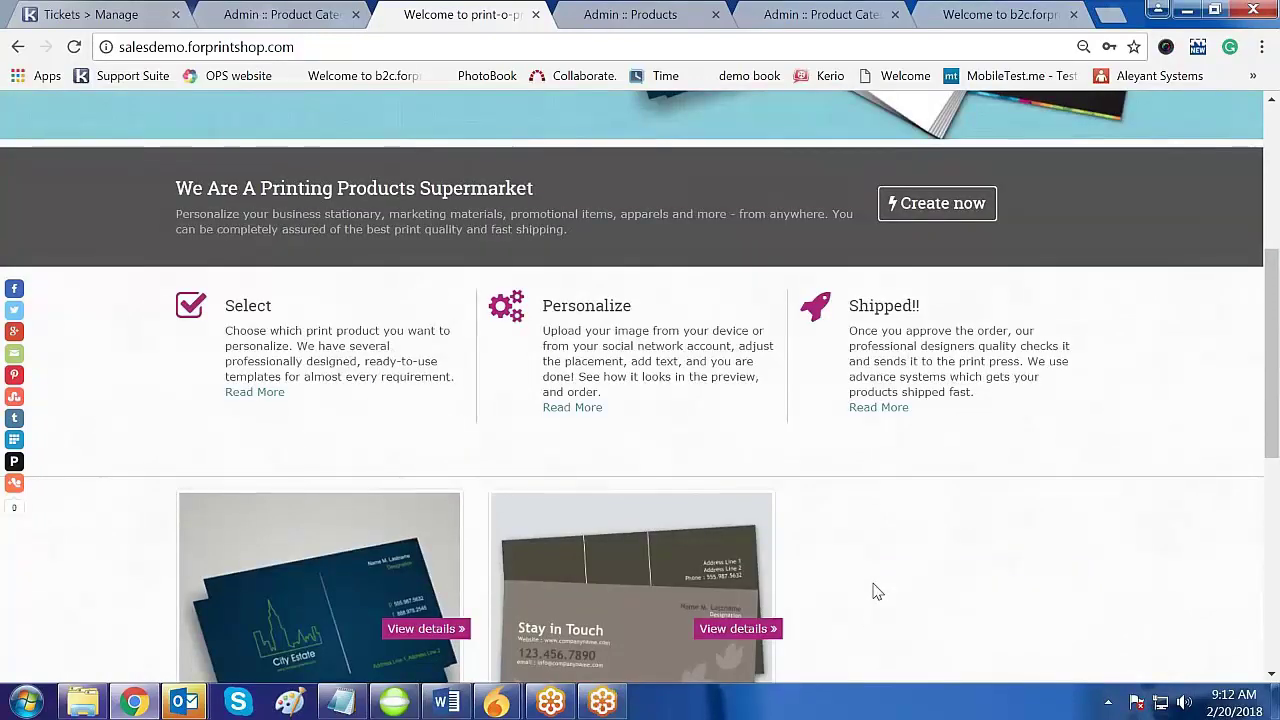
scroll(872, 592, up, 3)
scroll(697, 455, up, 1)
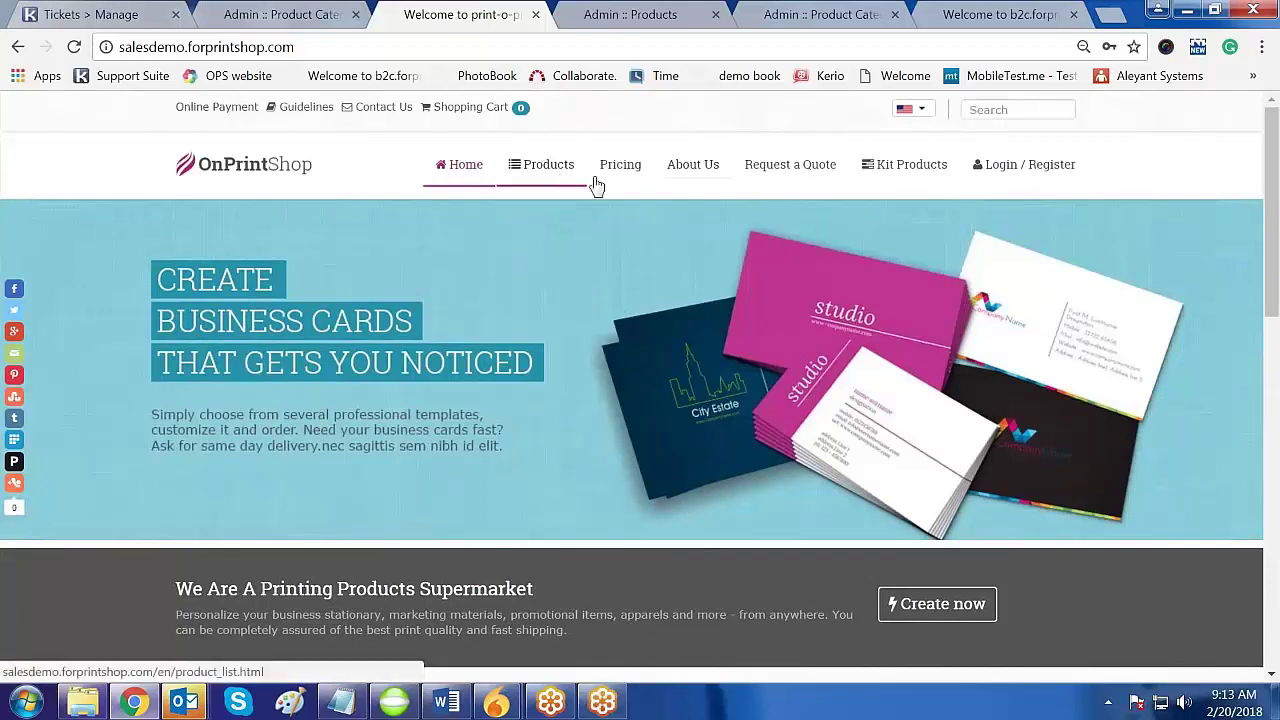
View the Wide Format header submenu on the b2c.forprintshop.com store as an example and return to the salesdemo storefront
click(950, 14)
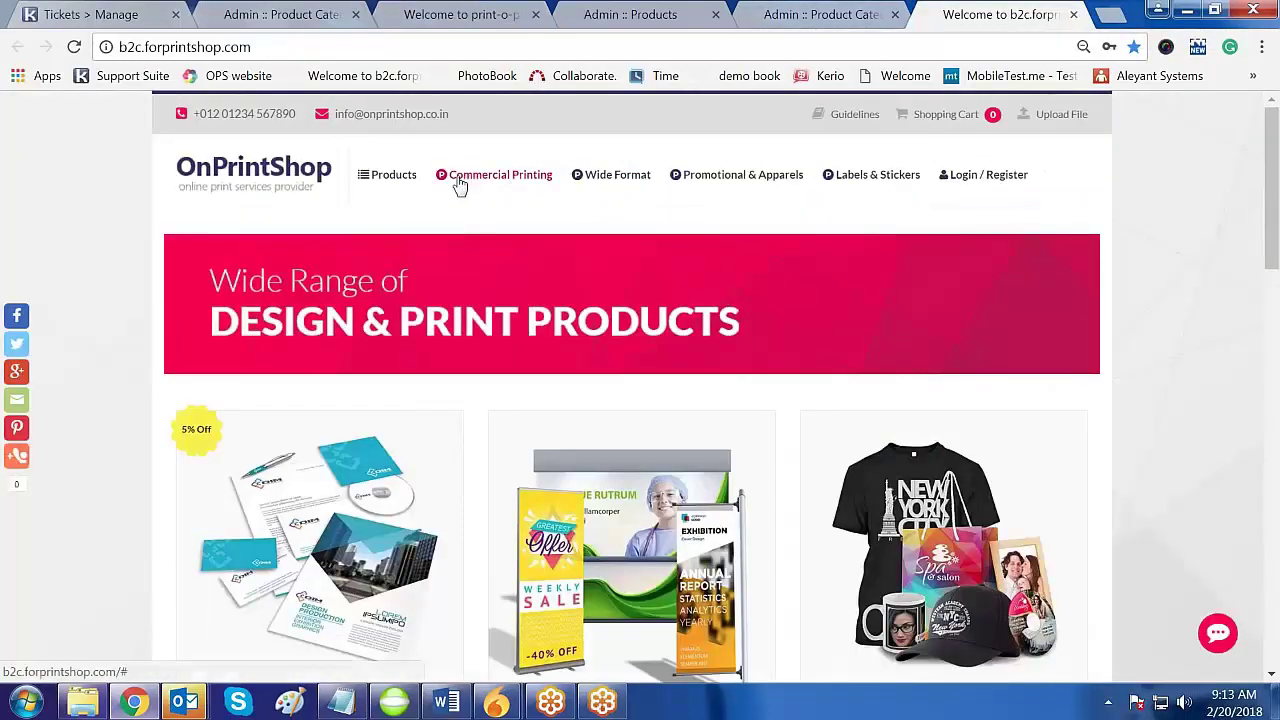
mouse_move(616, 184)
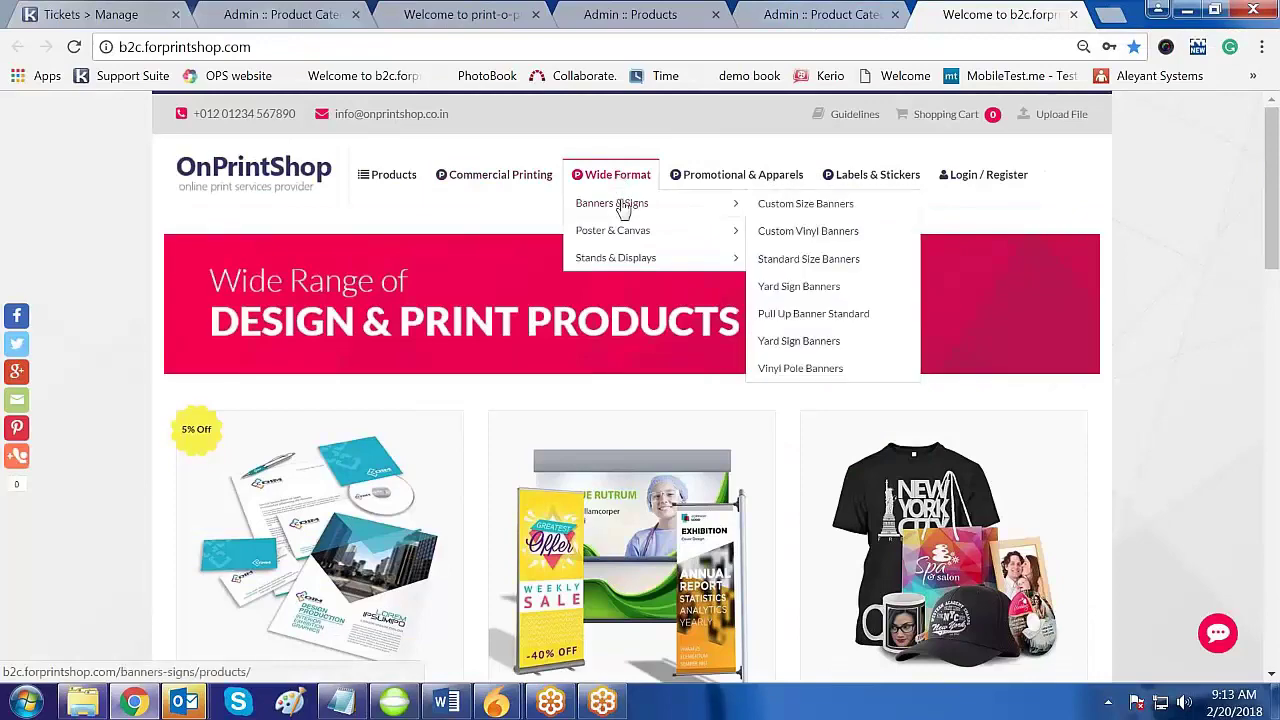
key(ctrl+3)
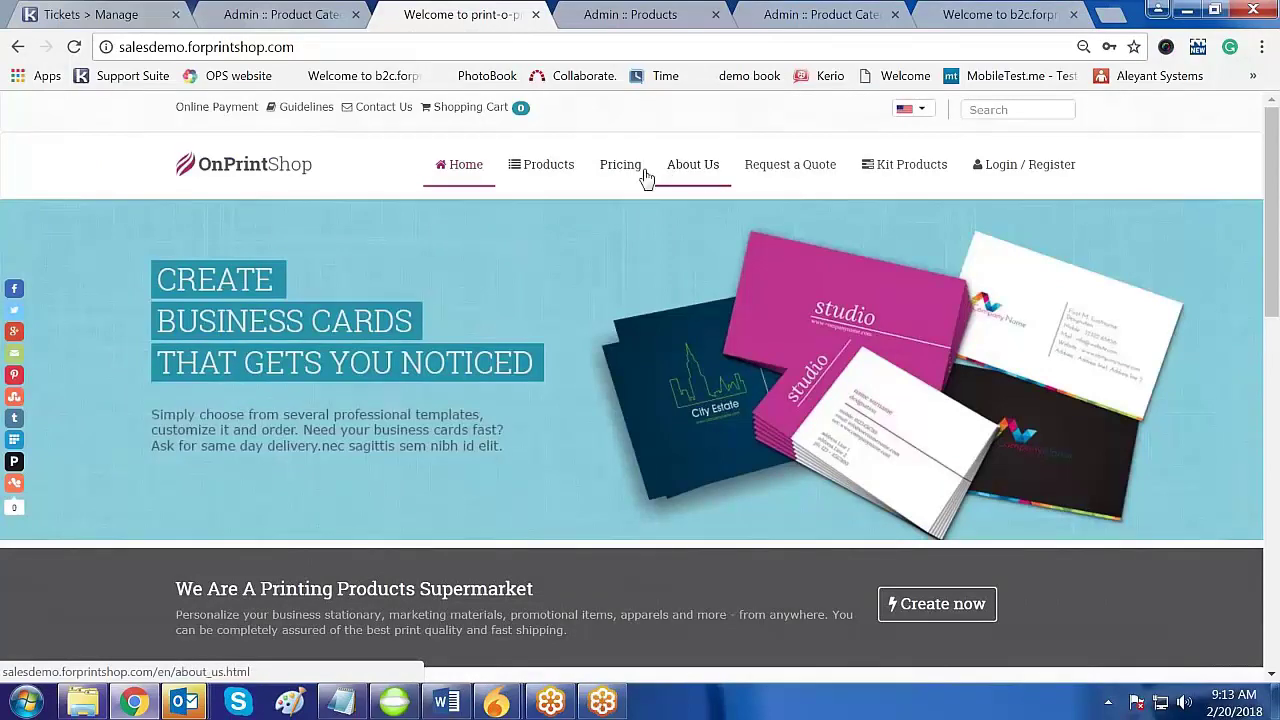
In the admin's Links - Header / Footer settings, add a header menu link named "Visiting Card" with the four-square grid icon
click(298, 16)
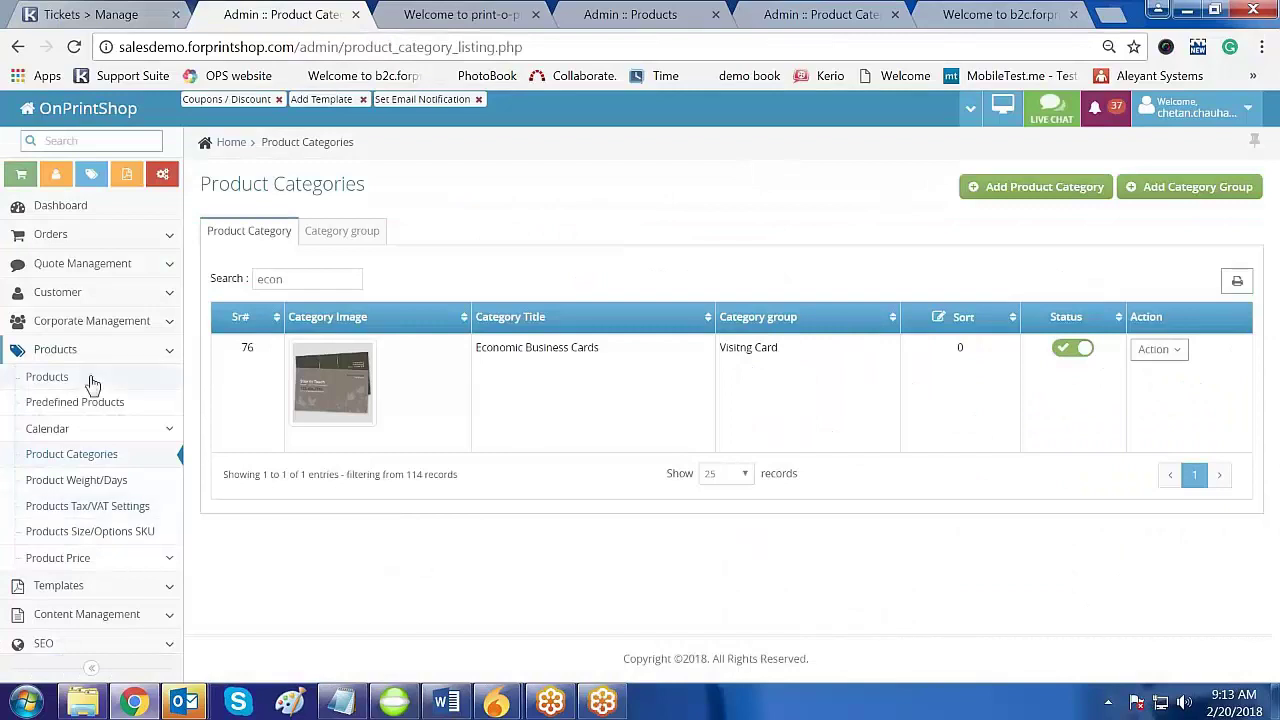
click(168, 353)
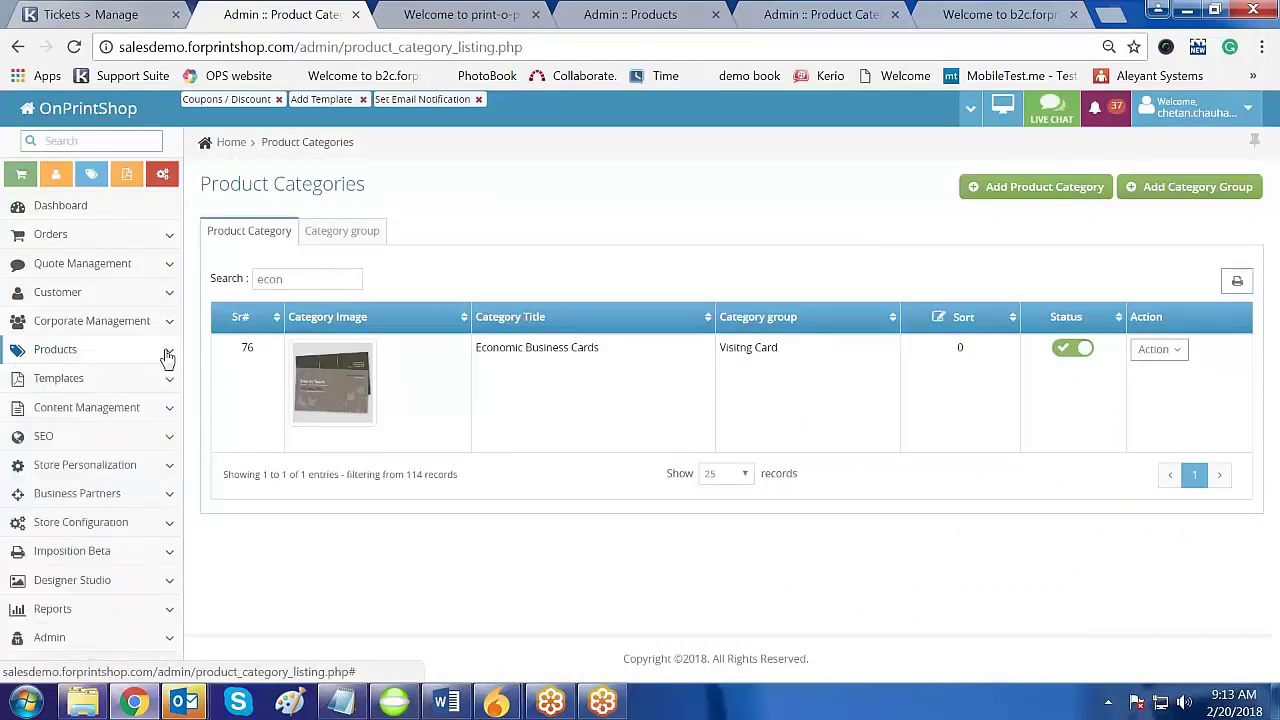
click(128, 466)
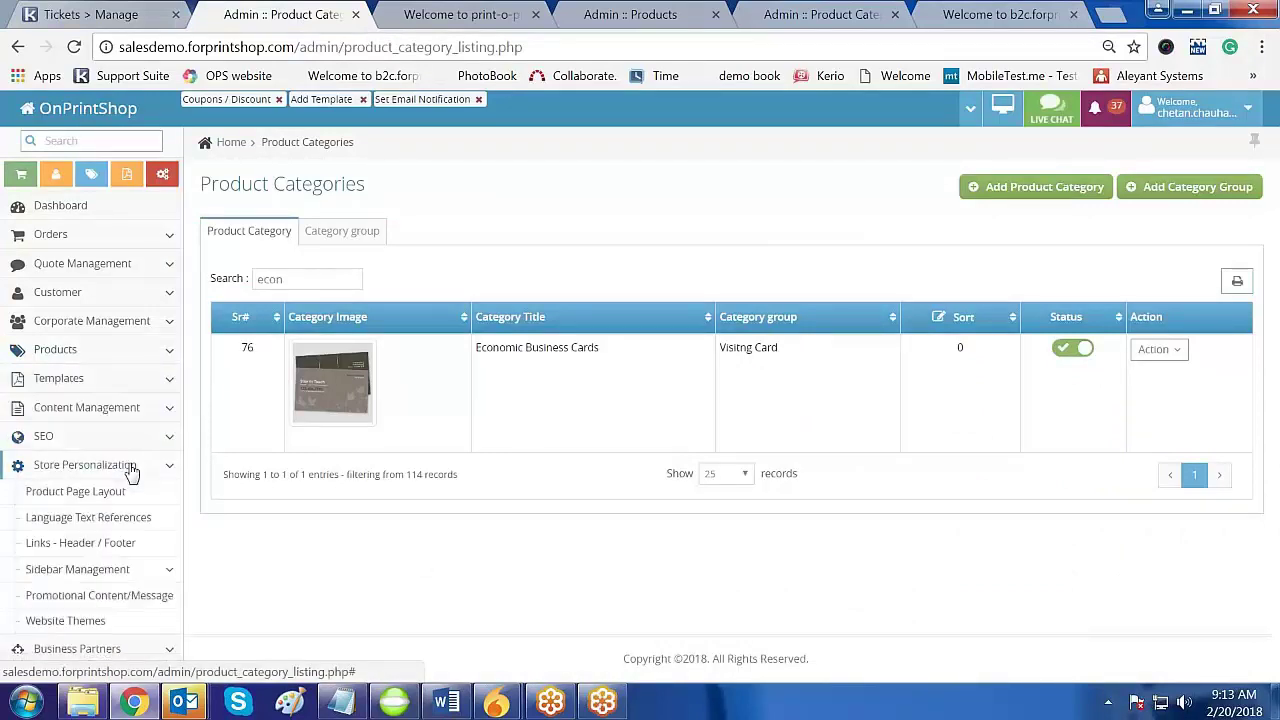
click(77, 543)
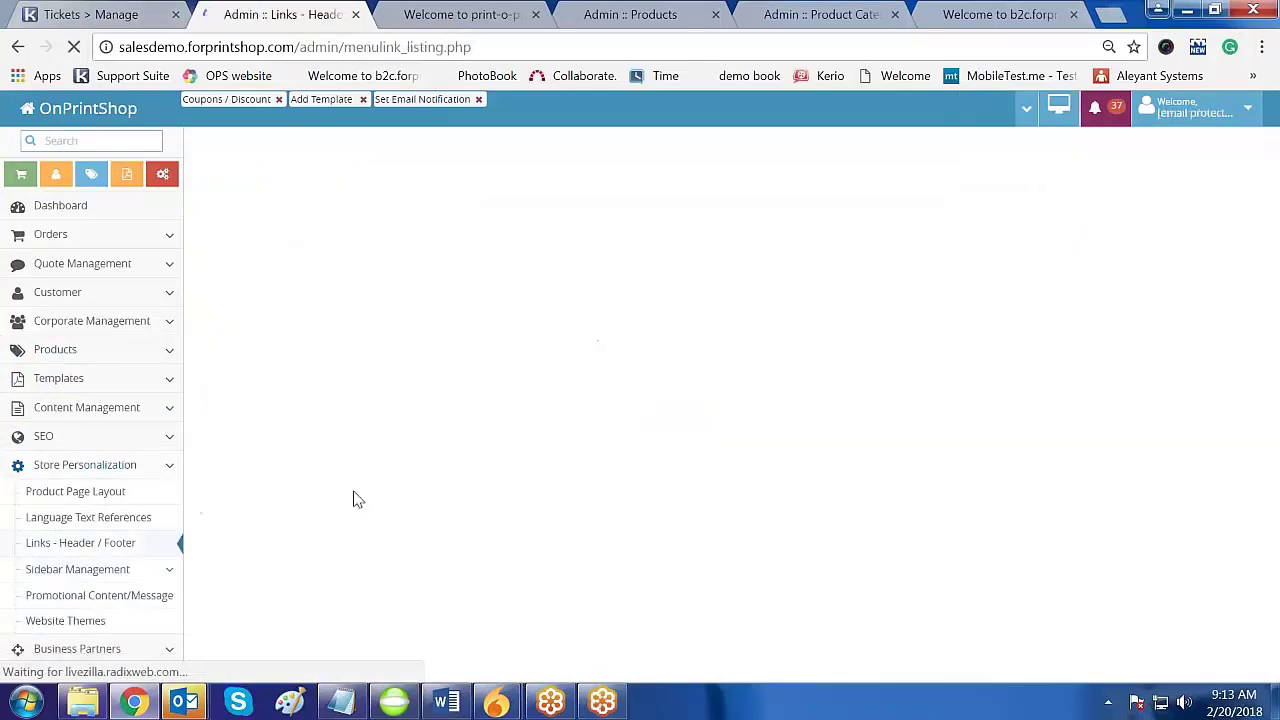
click(1217, 187)
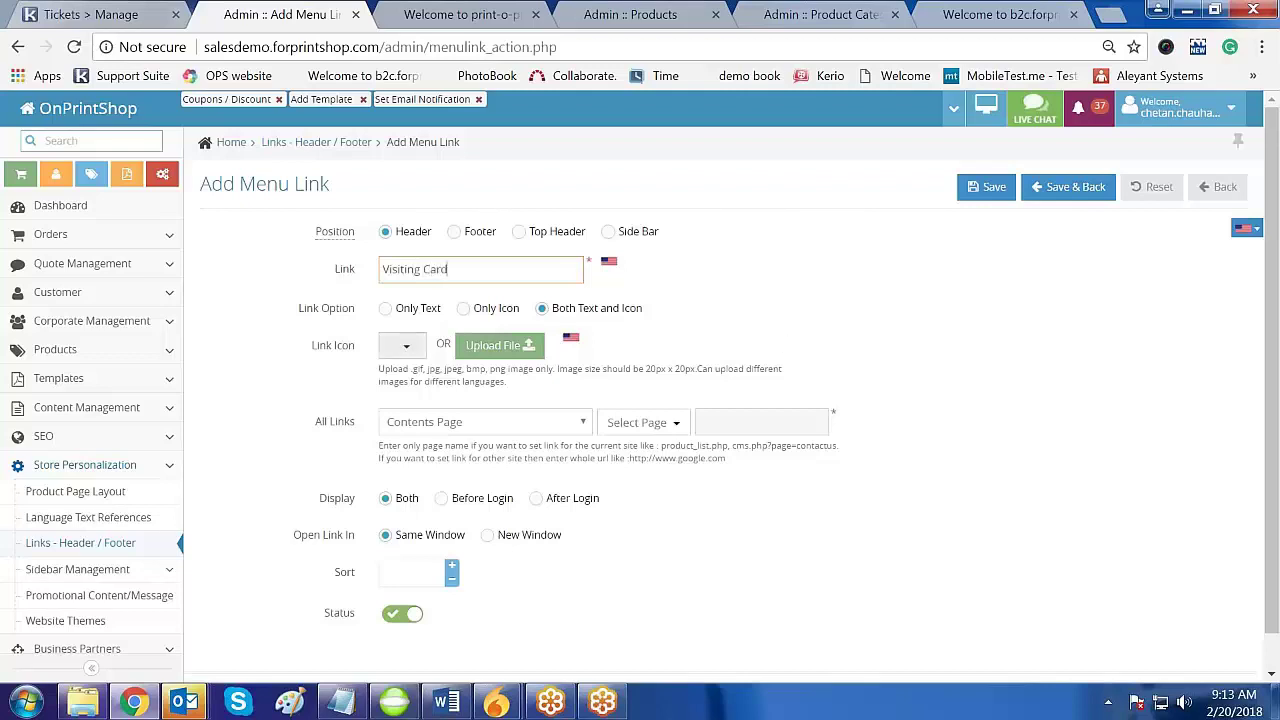
click(404, 350)
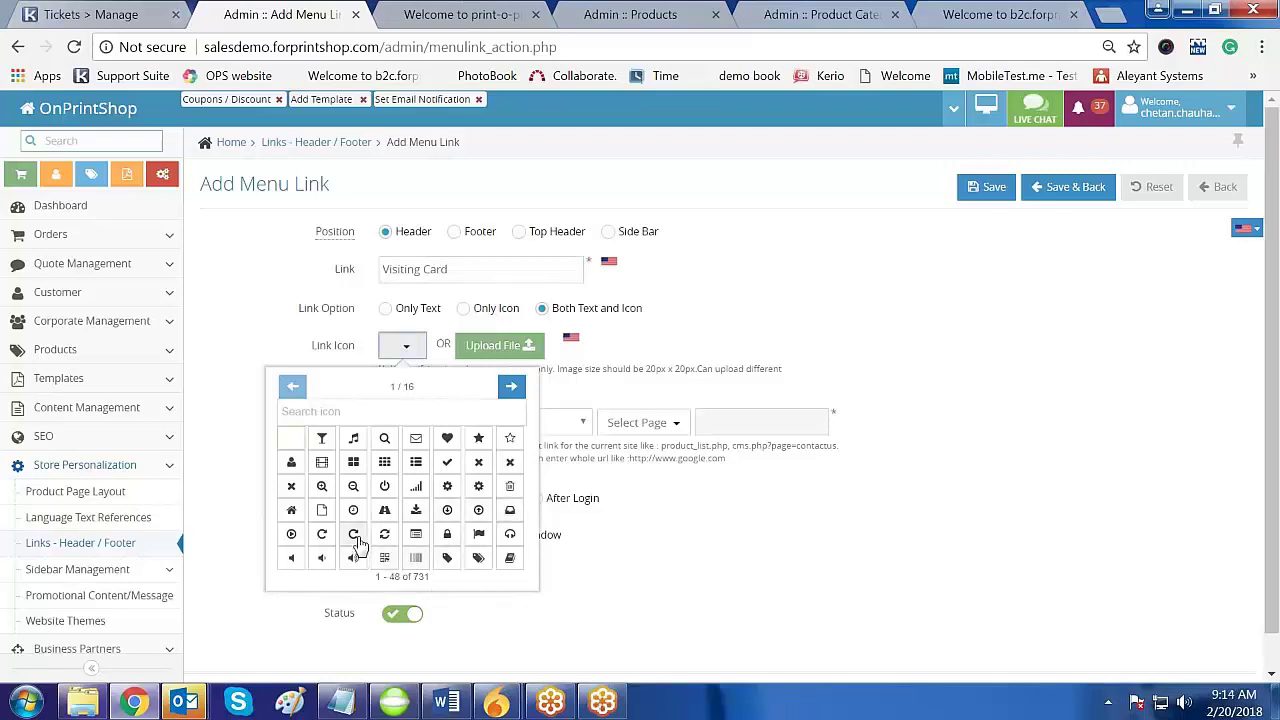
click(353, 463)
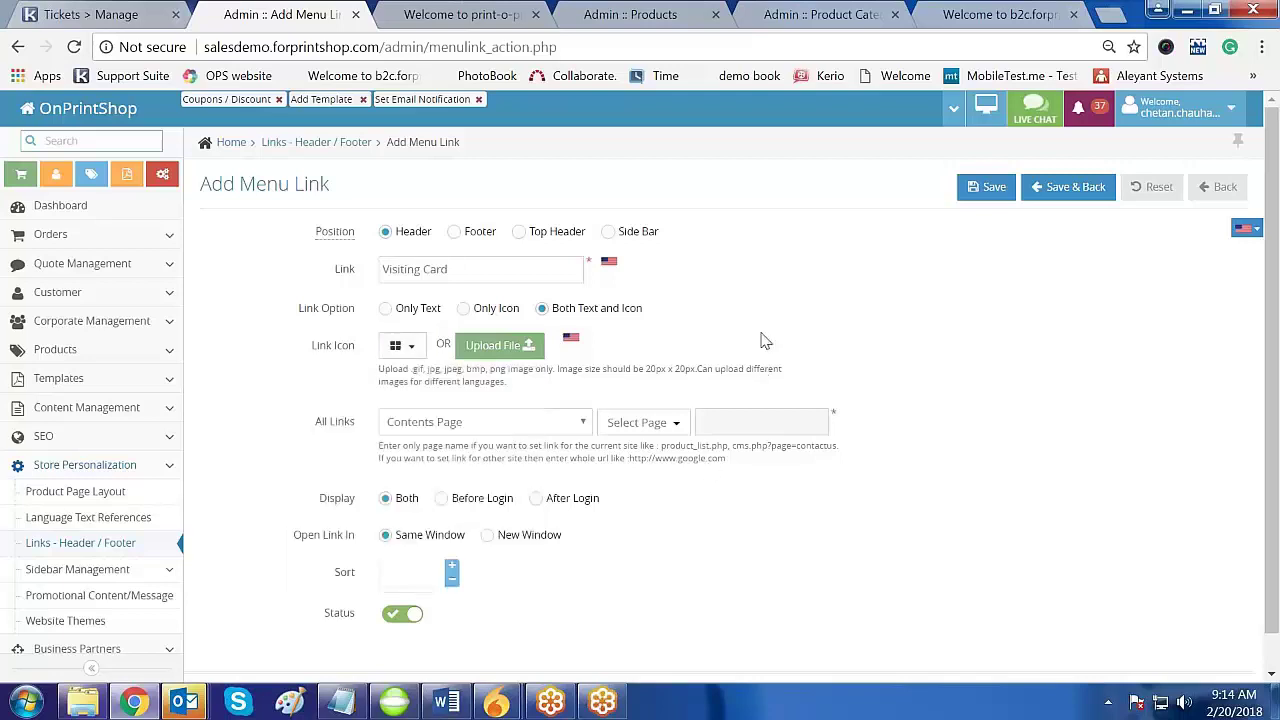
Point the new menu link to the Category Group "Visitng Card", save it and check the storefront header
click(490, 425)
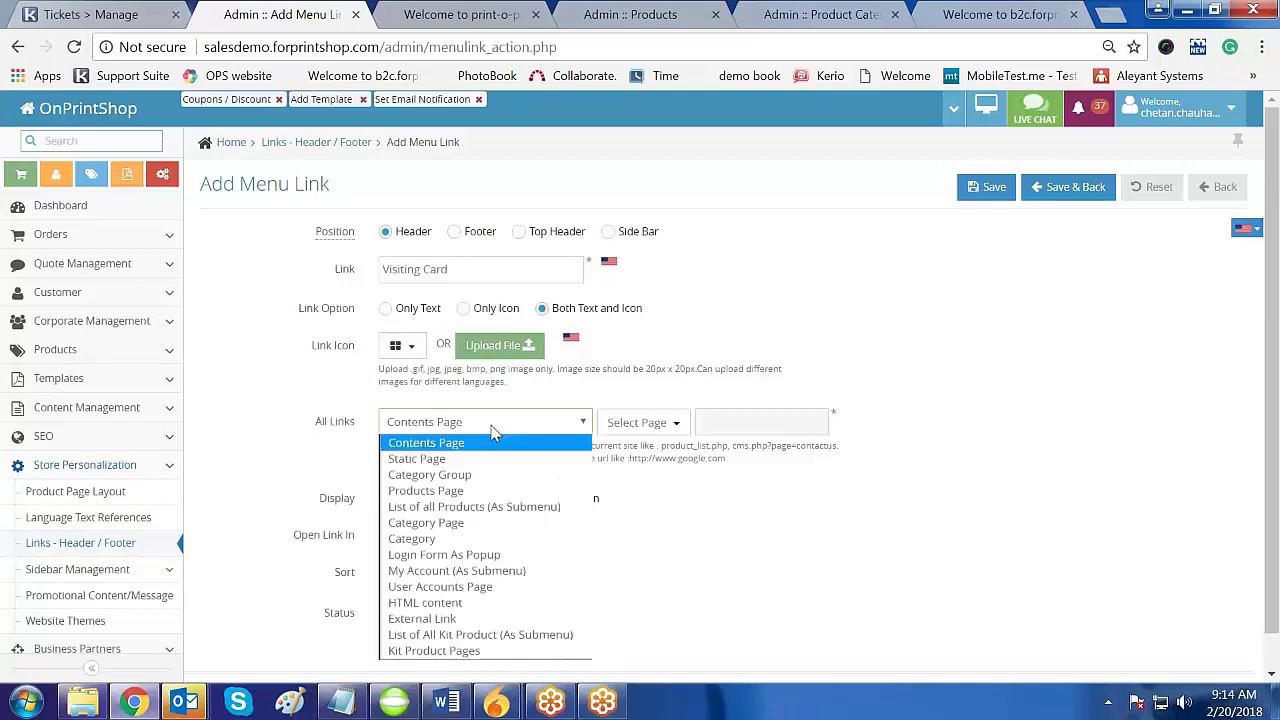
click(475, 476)
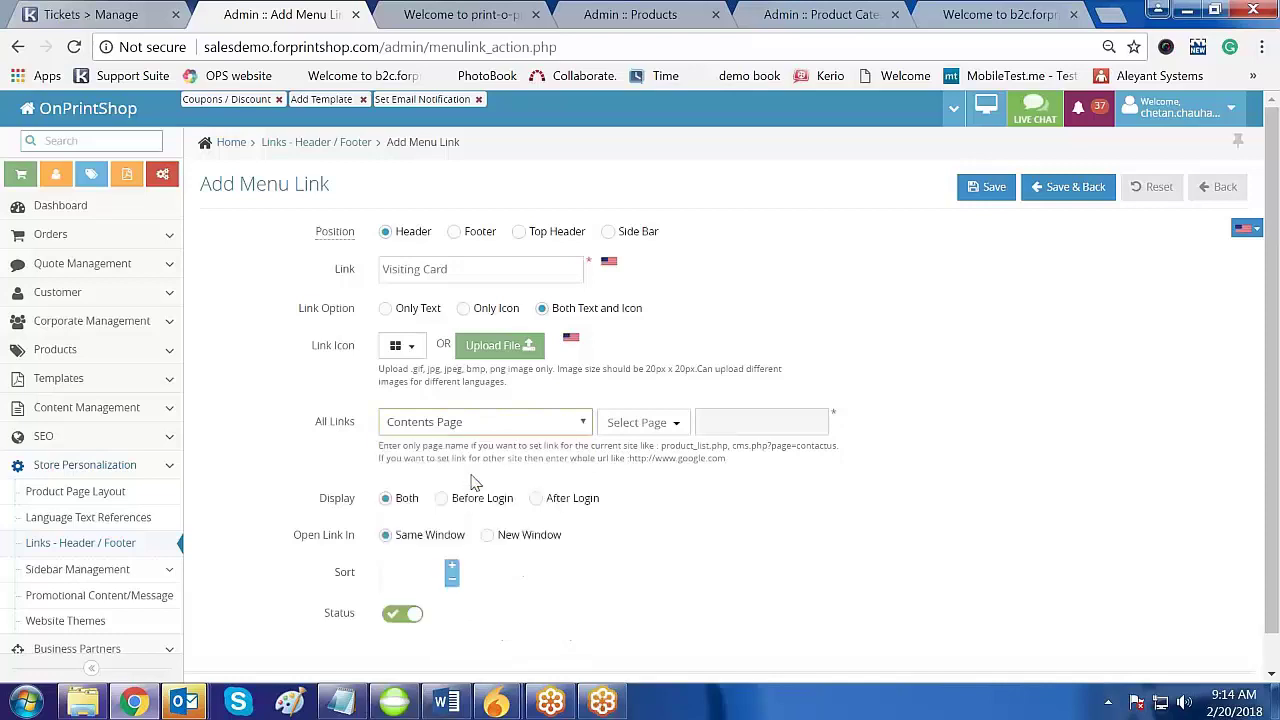
click(645, 422)
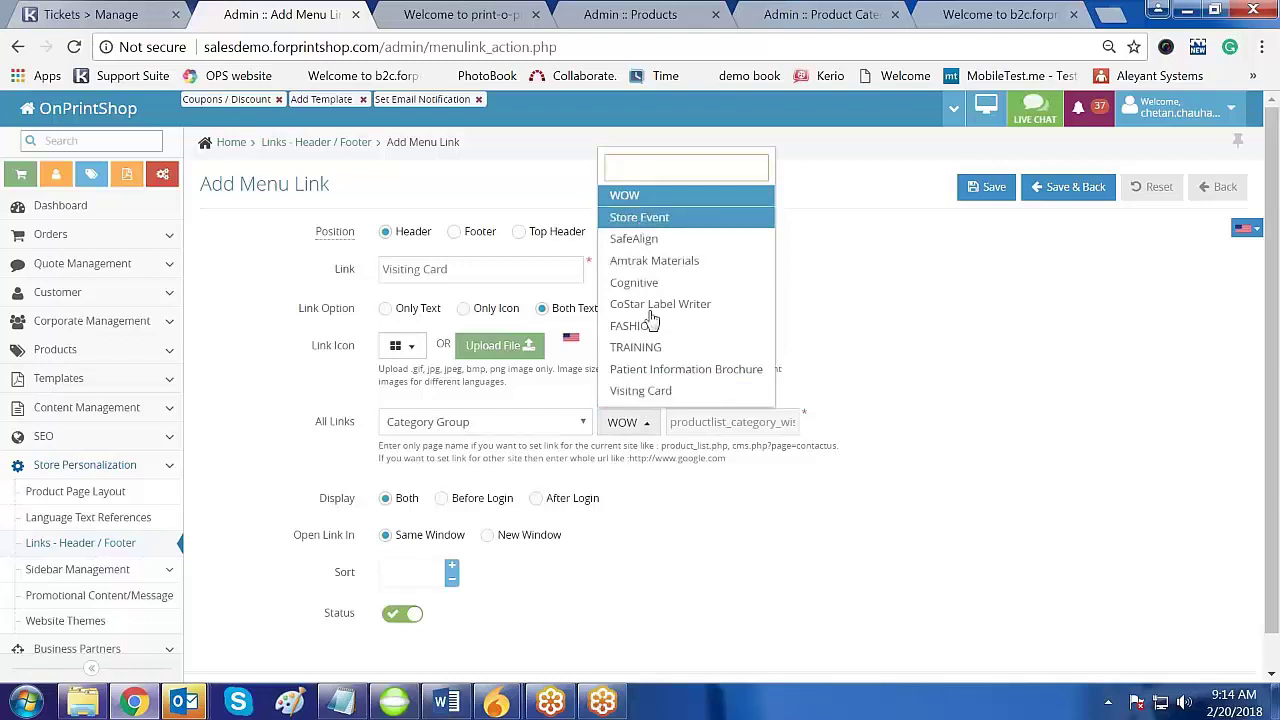
click(659, 392)
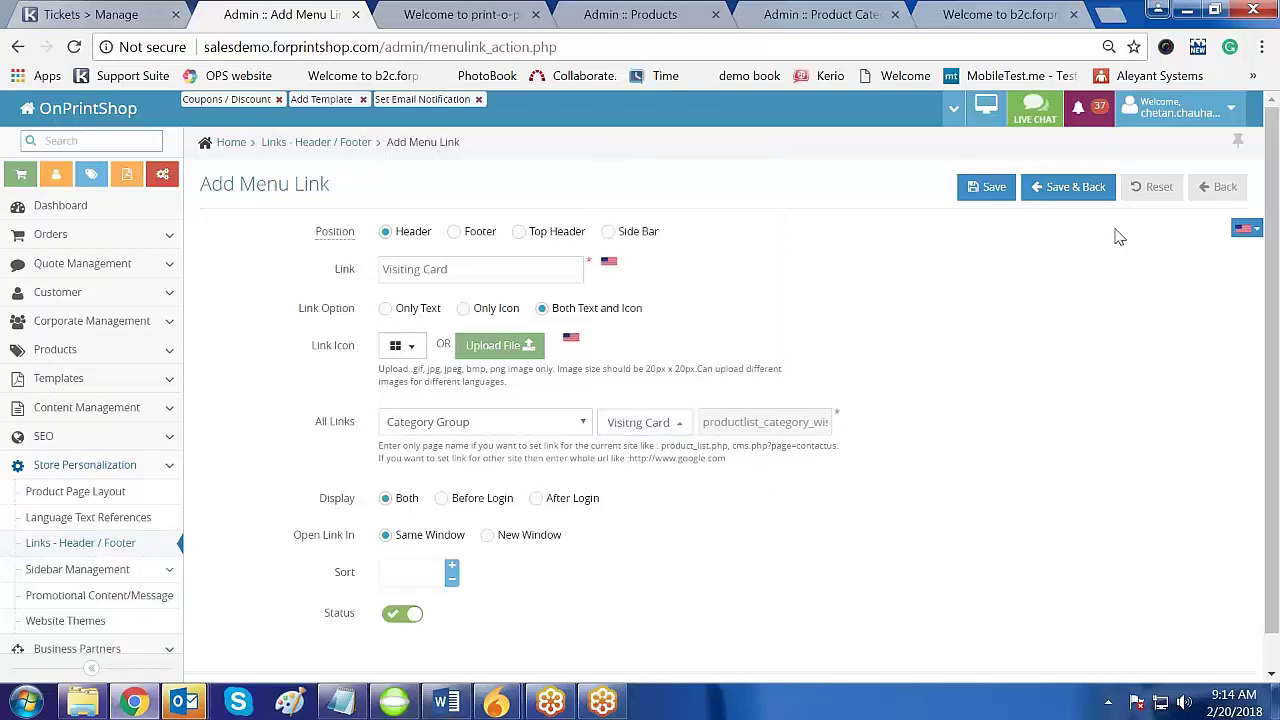
click(993, 188)
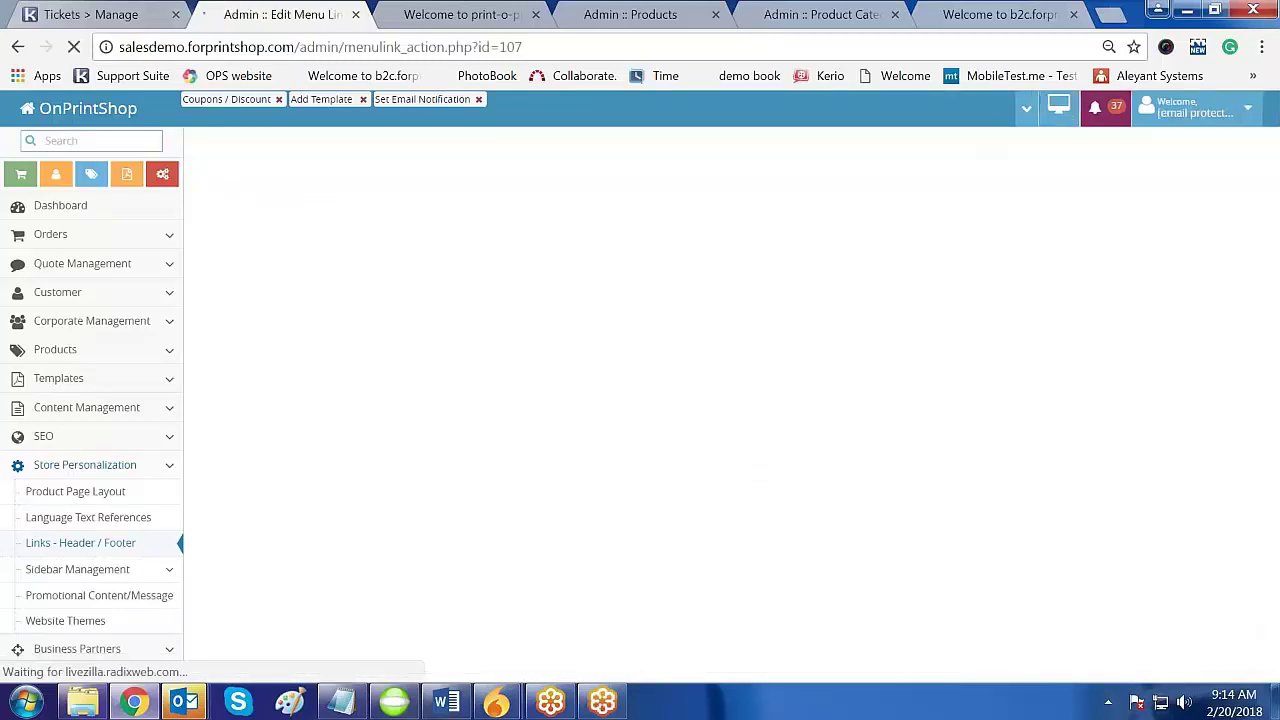
click(466, 16)
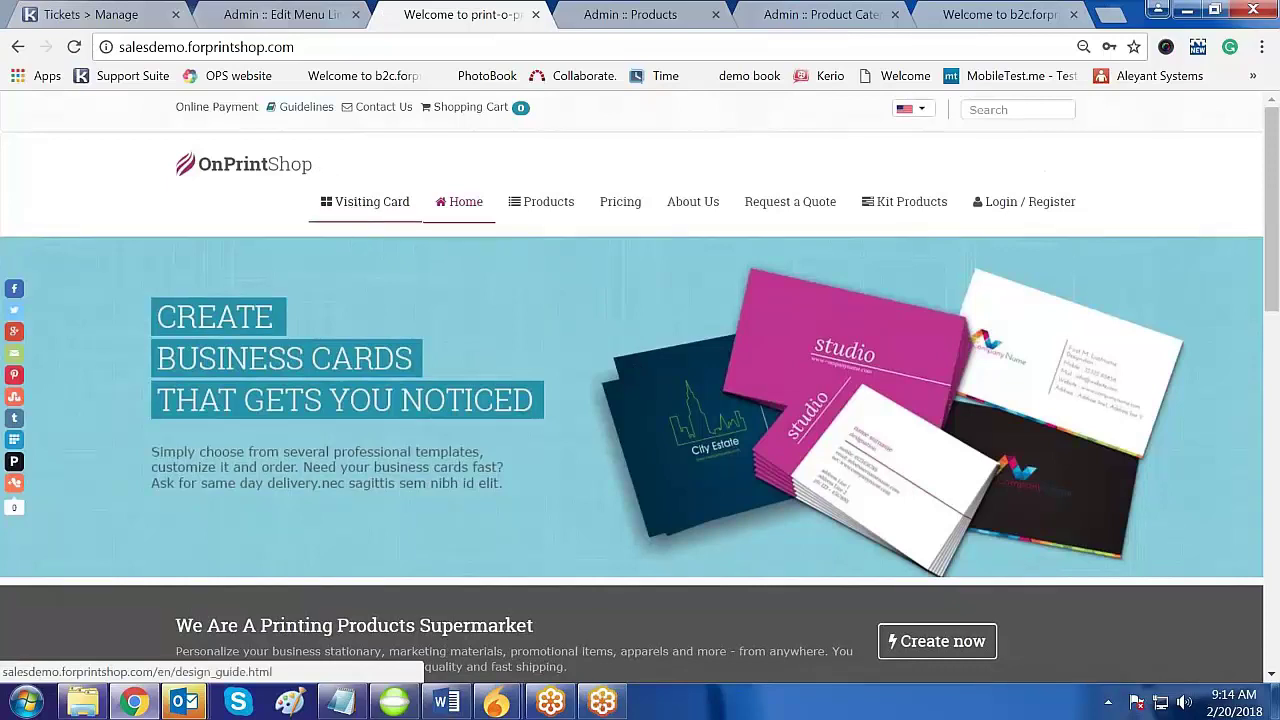
Increase the Visiting Card menu link's sort value in the admin and save the link
click(313, 12)
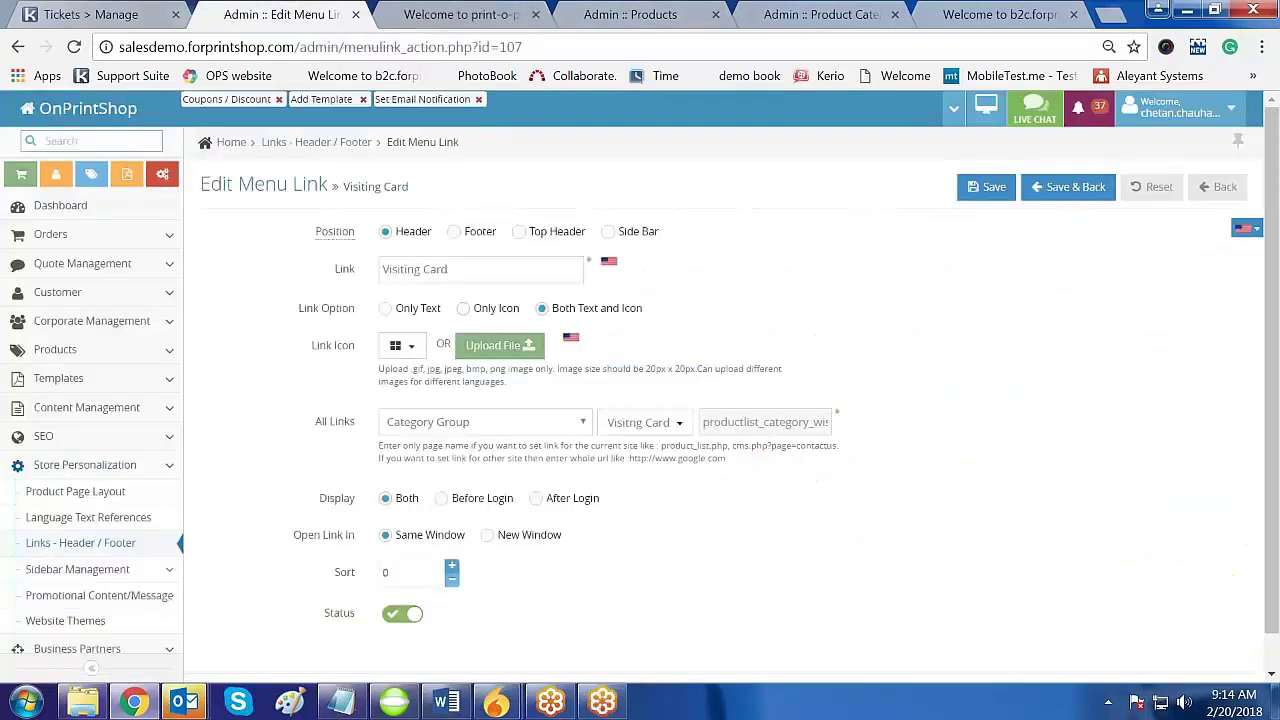
click(452, 566)
click(986, 187)
Reload the storefront homepage and expand the Visiting Card header menu to view its categories
click(480, 15)
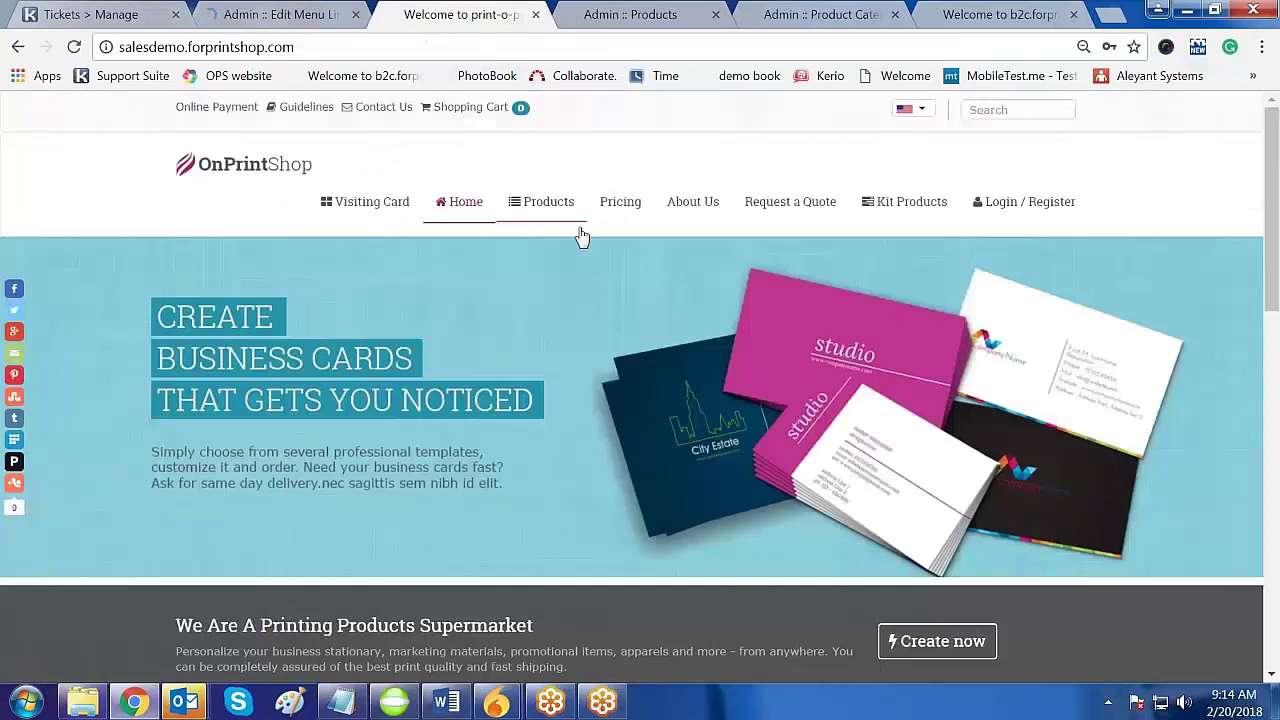
key(F5)
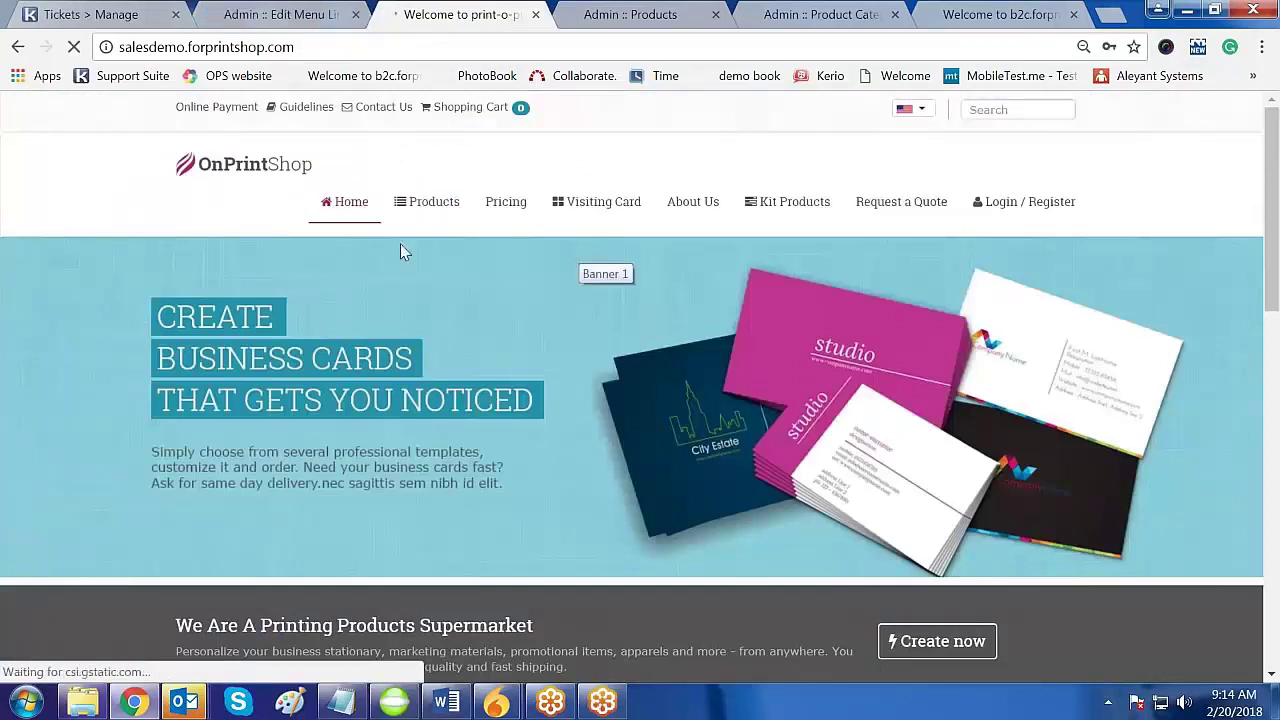
click(606, 205)
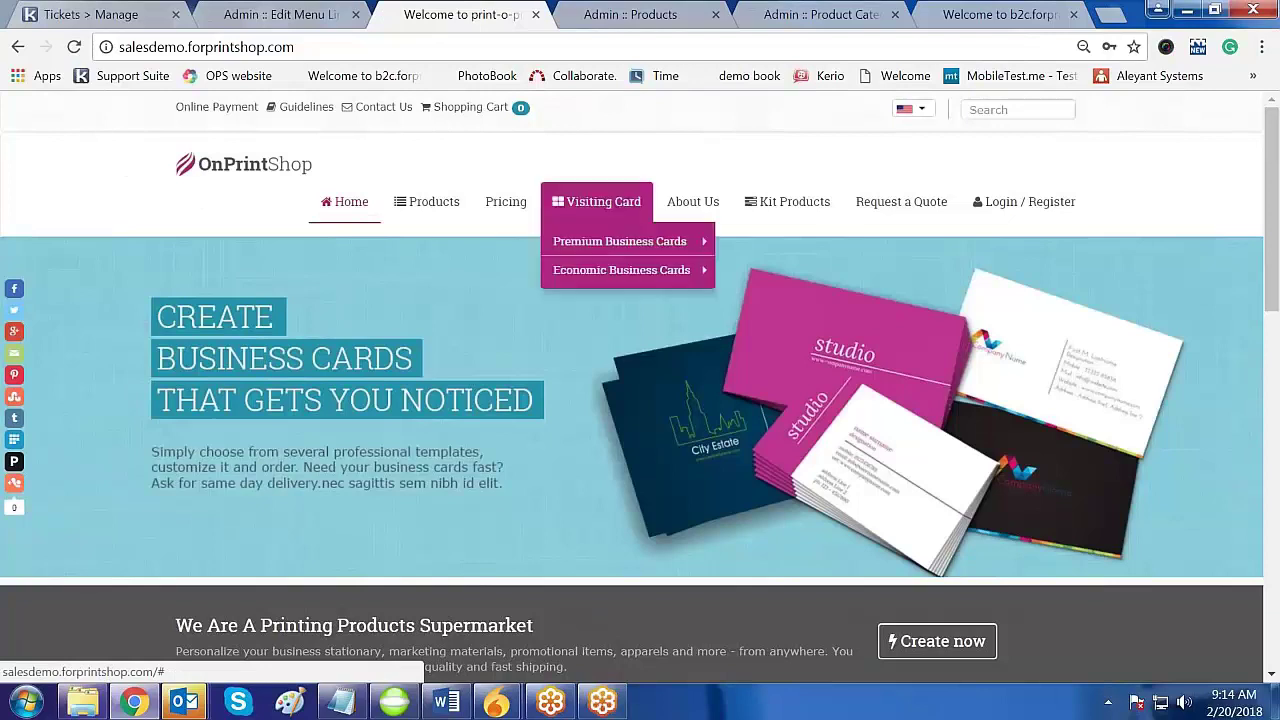
mouse_move(614, 250)
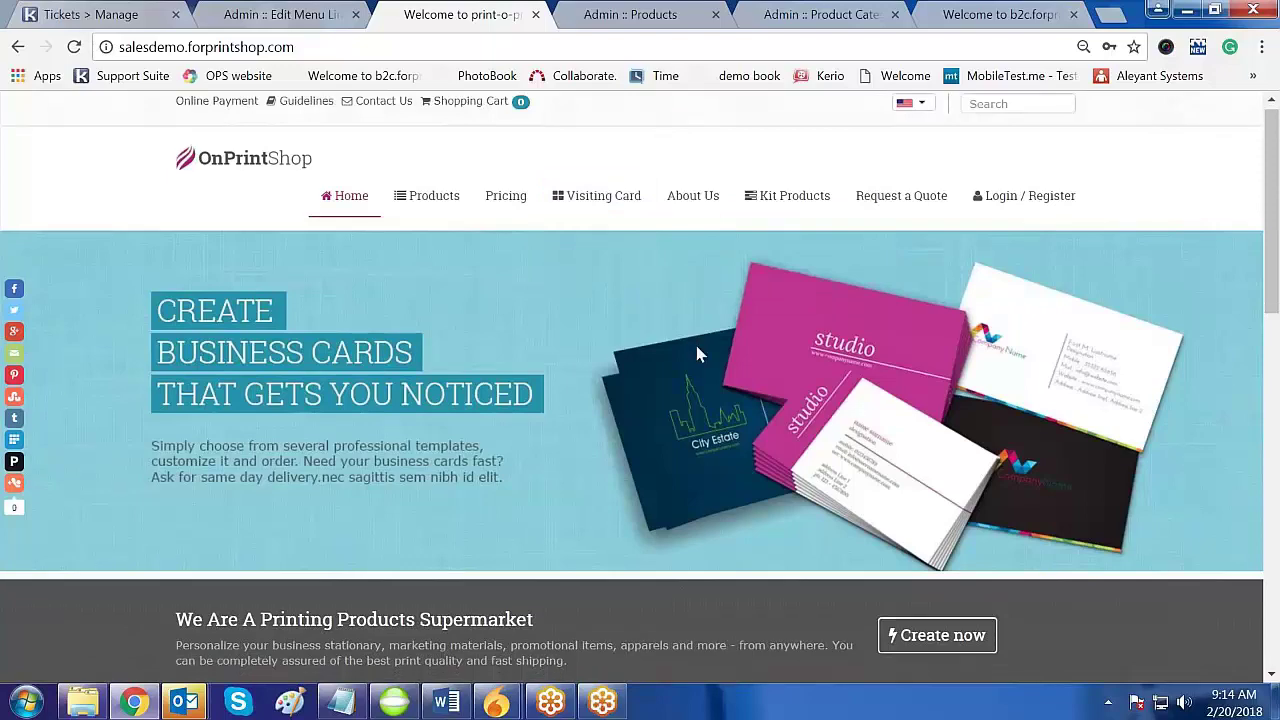
Compare the homepage's middle-area category tiles with the Visiting Card header menu, expanding its Premium Business Cards submenu
scroll(698, 354, down, 8)
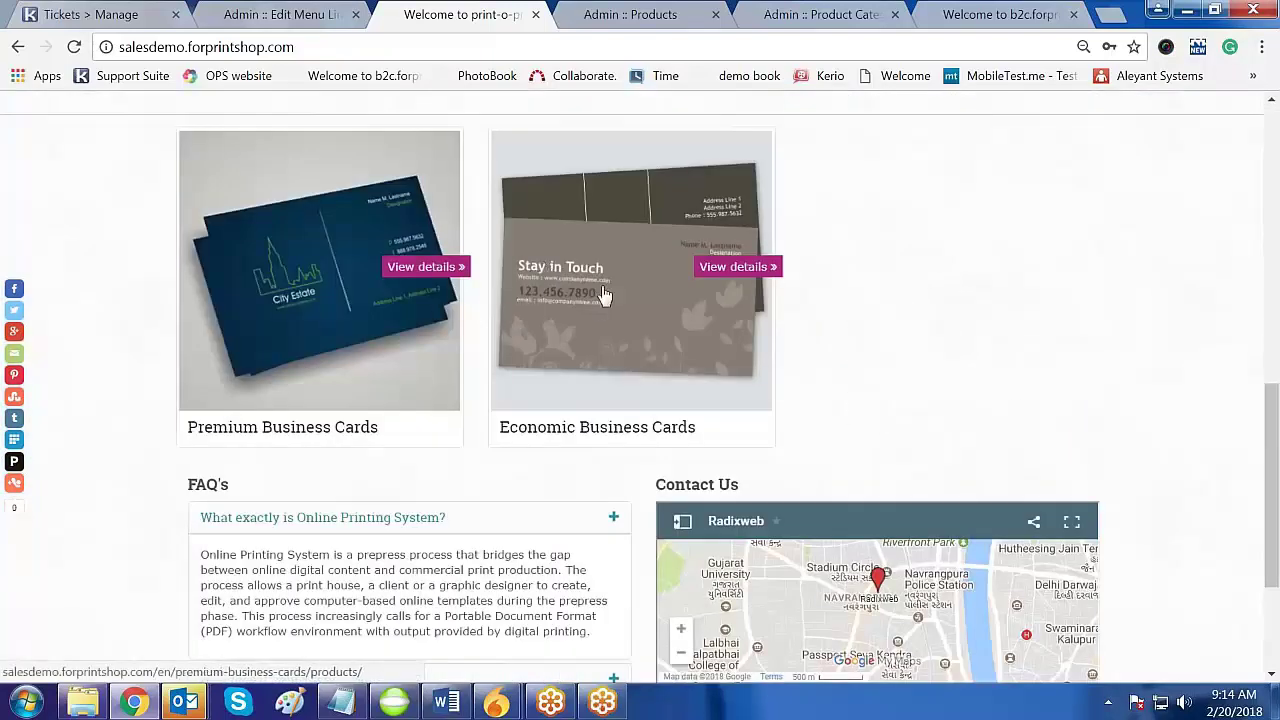
scroll(578, 308, up, 1)
scroll(578, 308, up, 1)
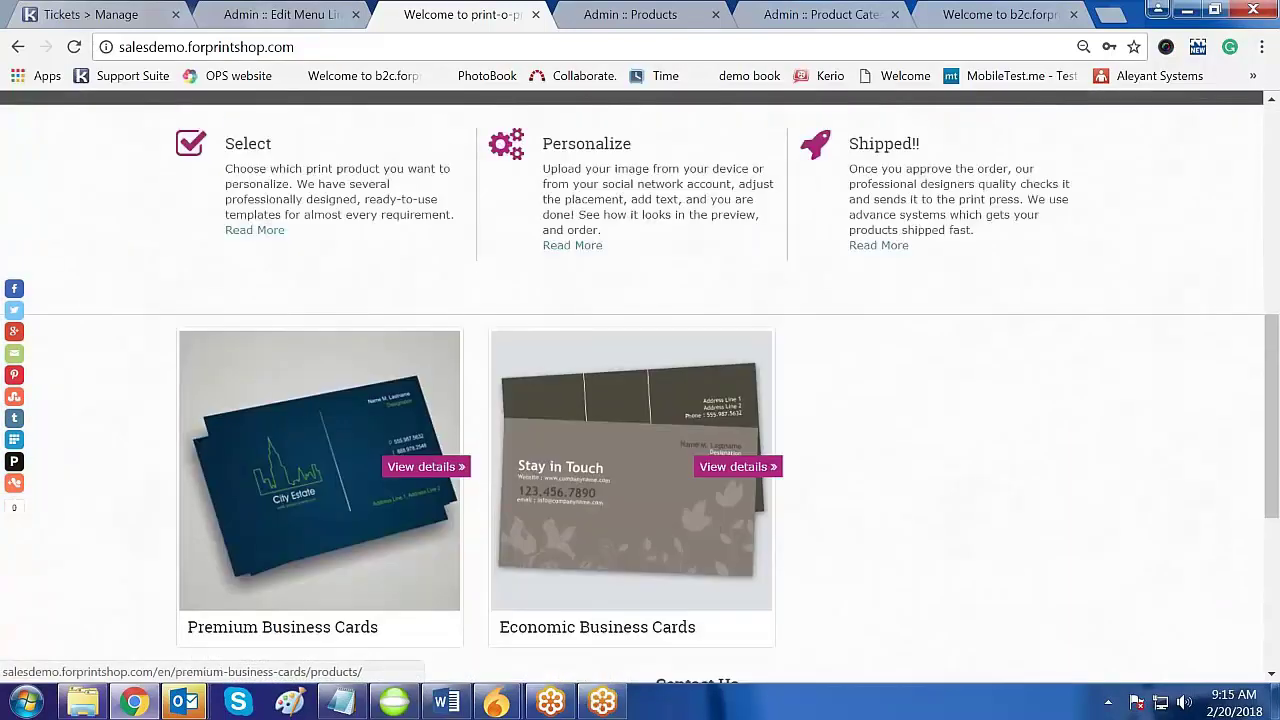
scroll(943, 450, up, 4)
scroll(943, 450, up, 3)
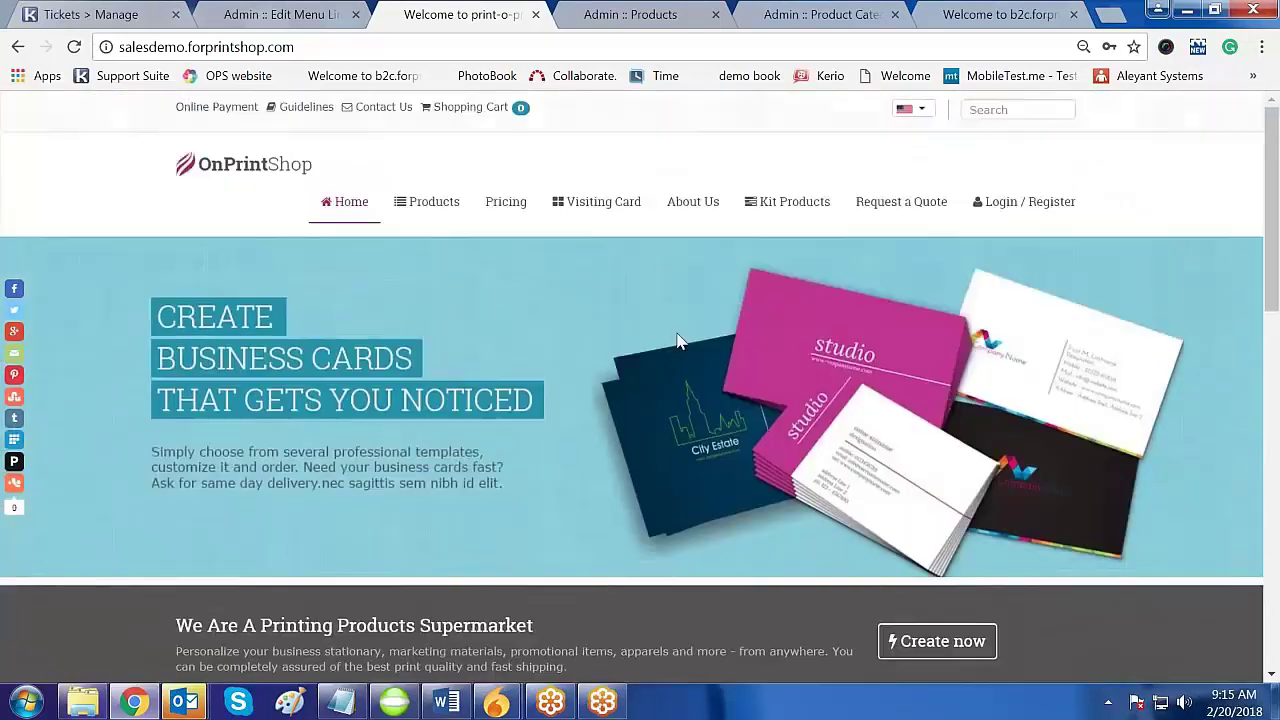
mouse_move(600, 203)
mouse_move(616, 248)
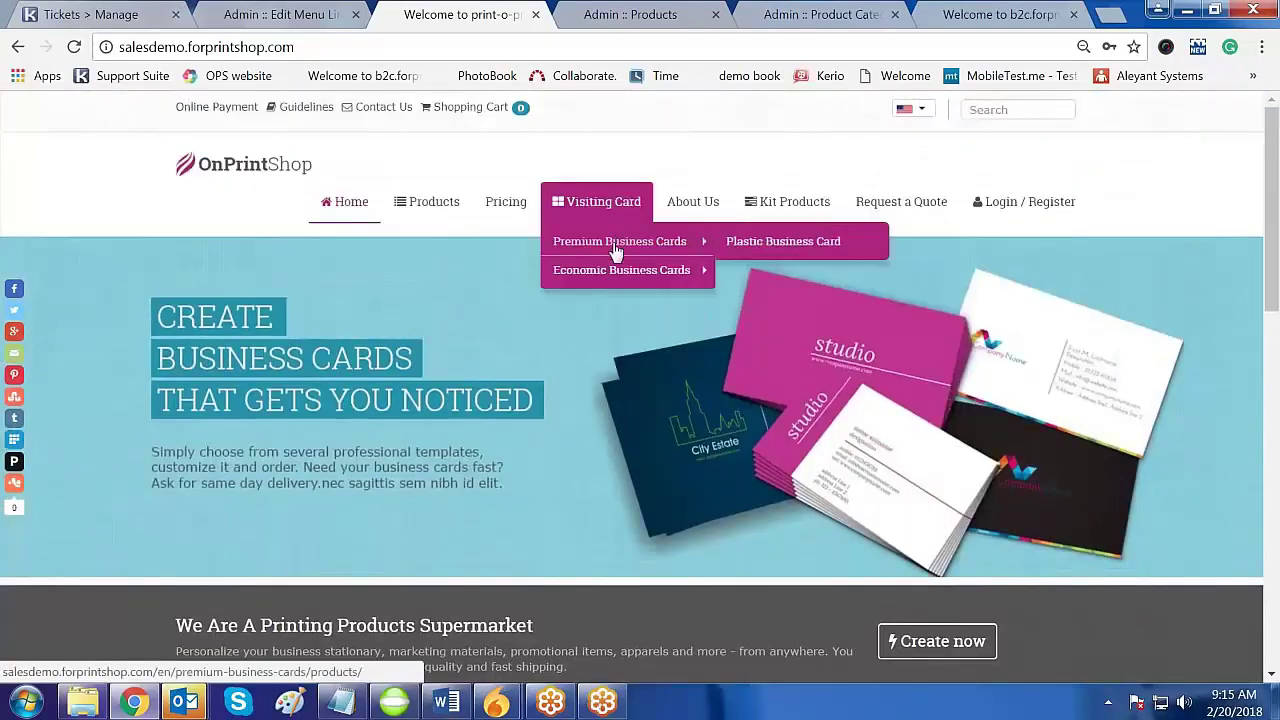